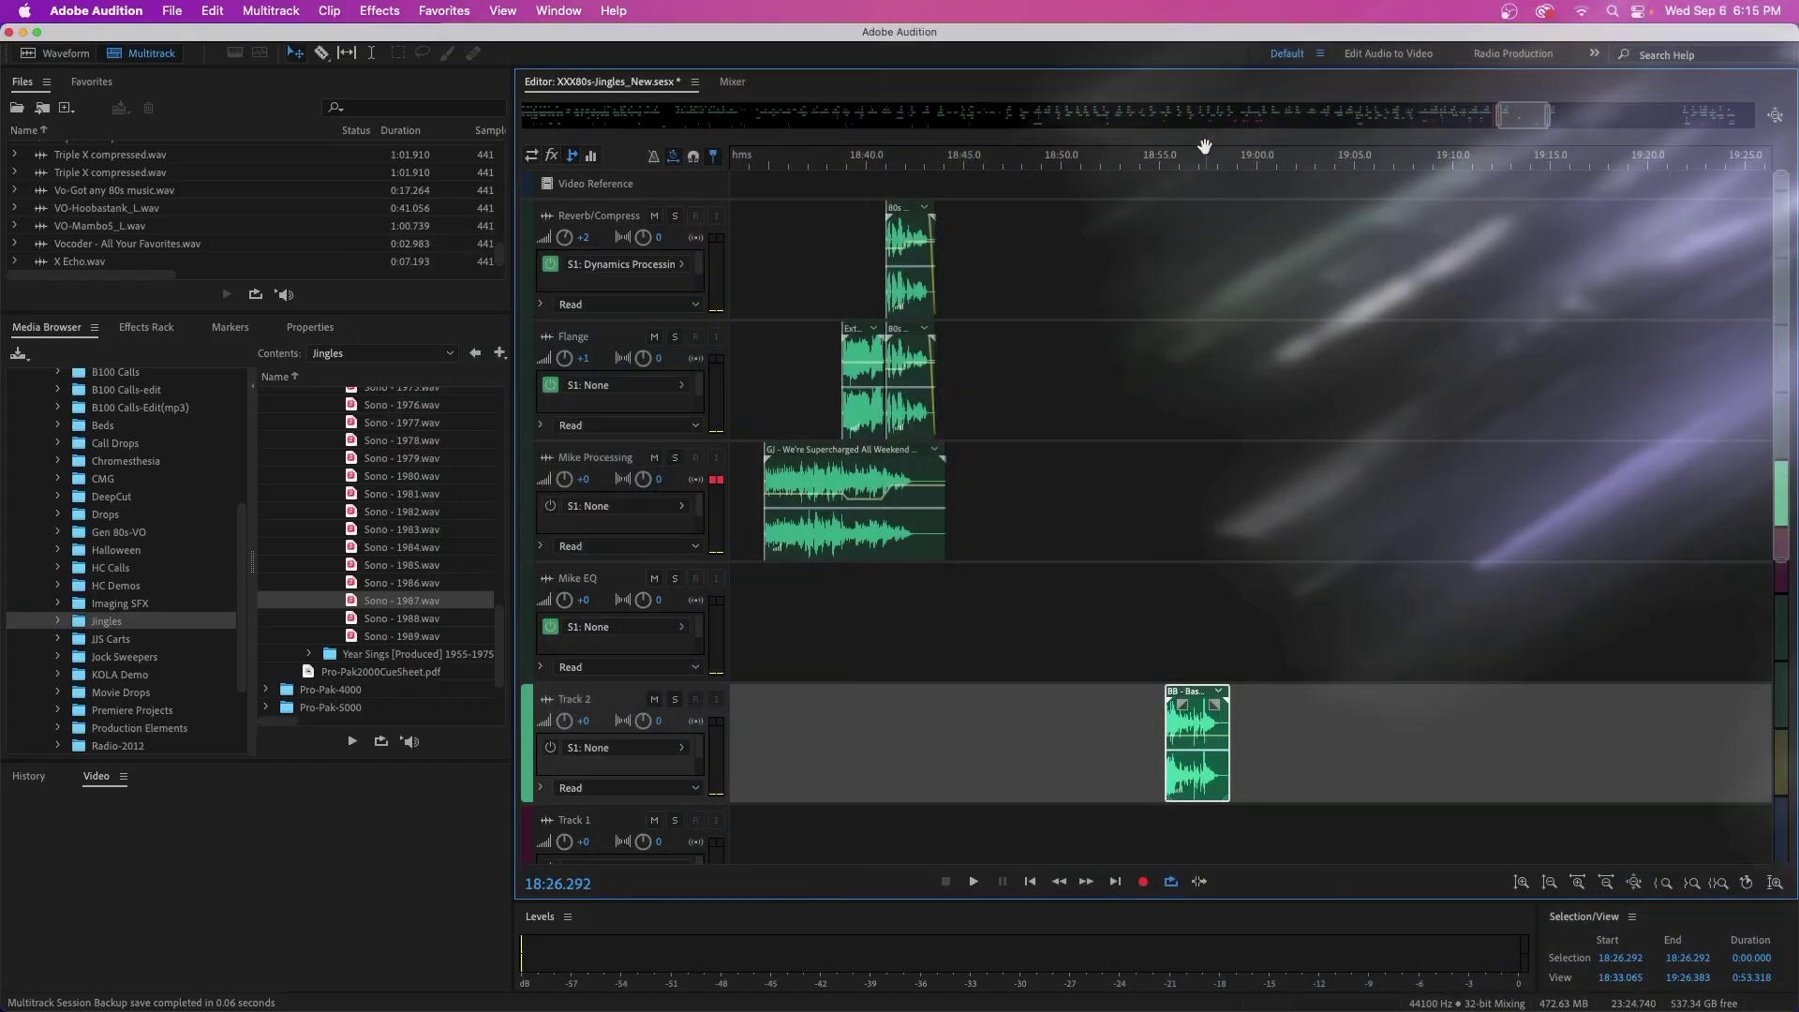
- Restore the Year - 1985 jingle clips and review them on the Audition timeline
{"action": "key", "text": "ctrl+shift+z"}
{"action": "key", "text": "ctrl+shift+z"}
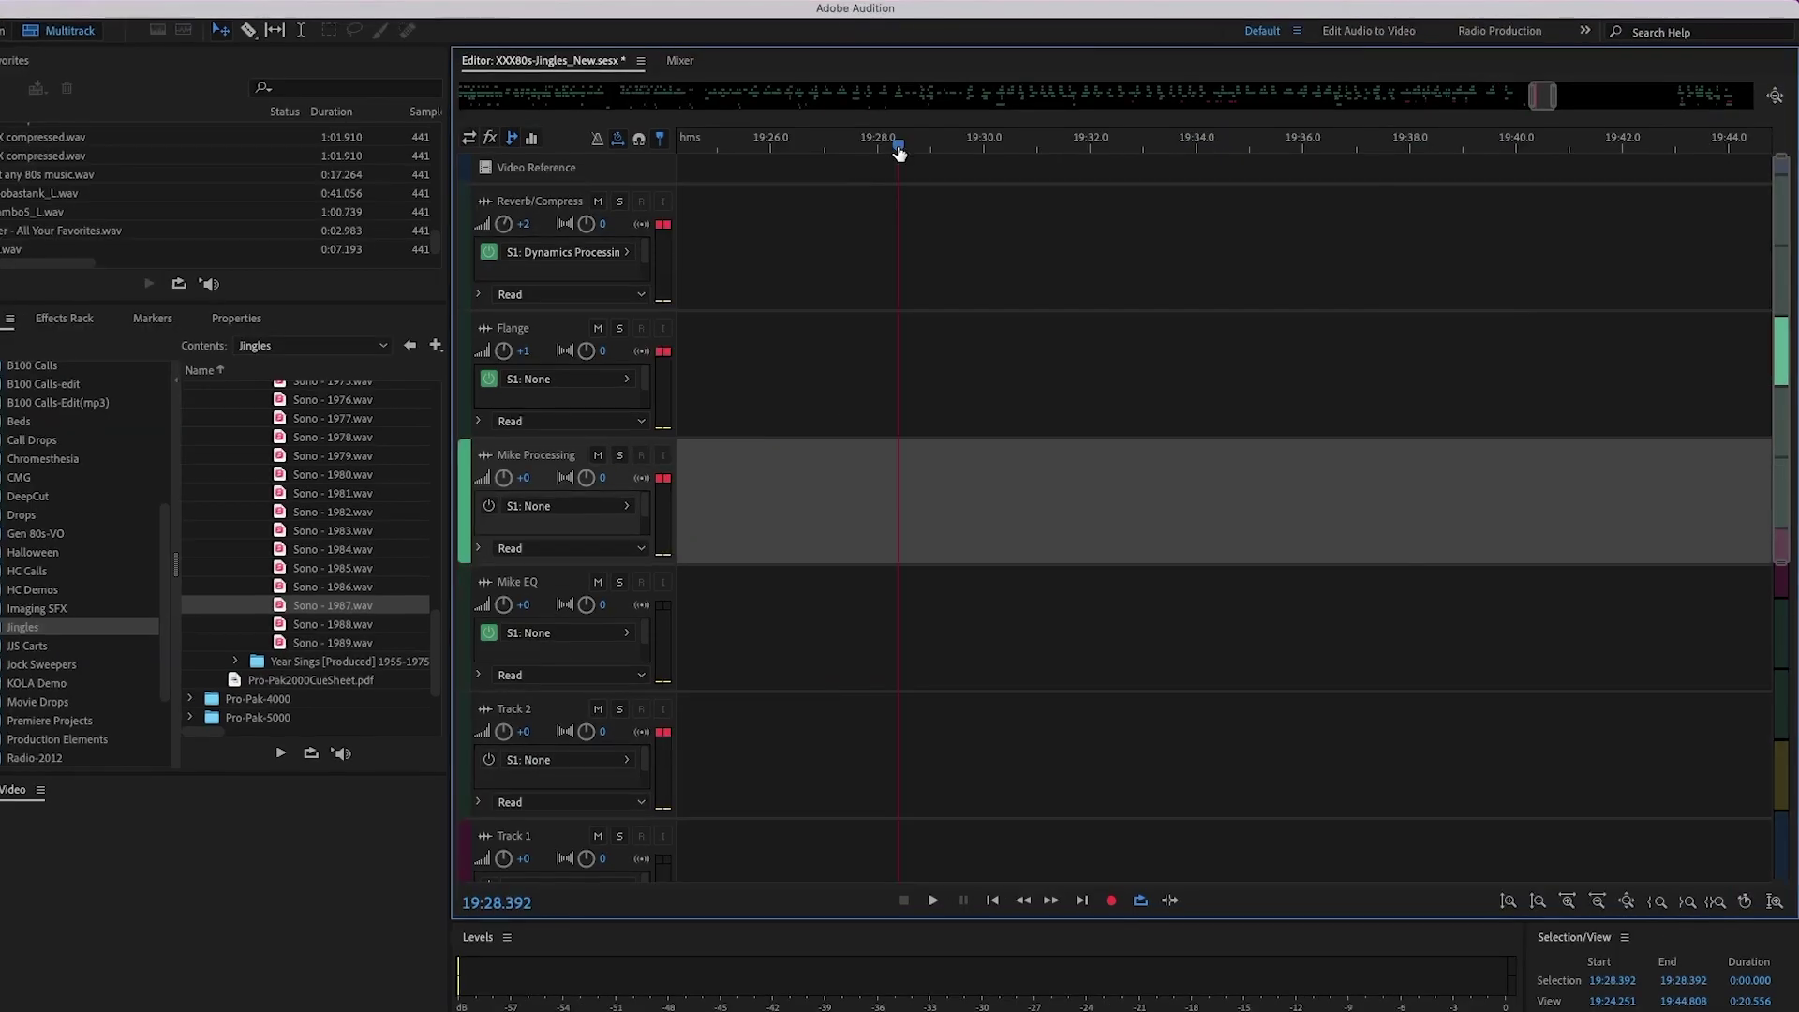
{"action": "key", "text": "ctrl+shift+z"}
{"action": "key", "text": "ctrl+shift+z"}
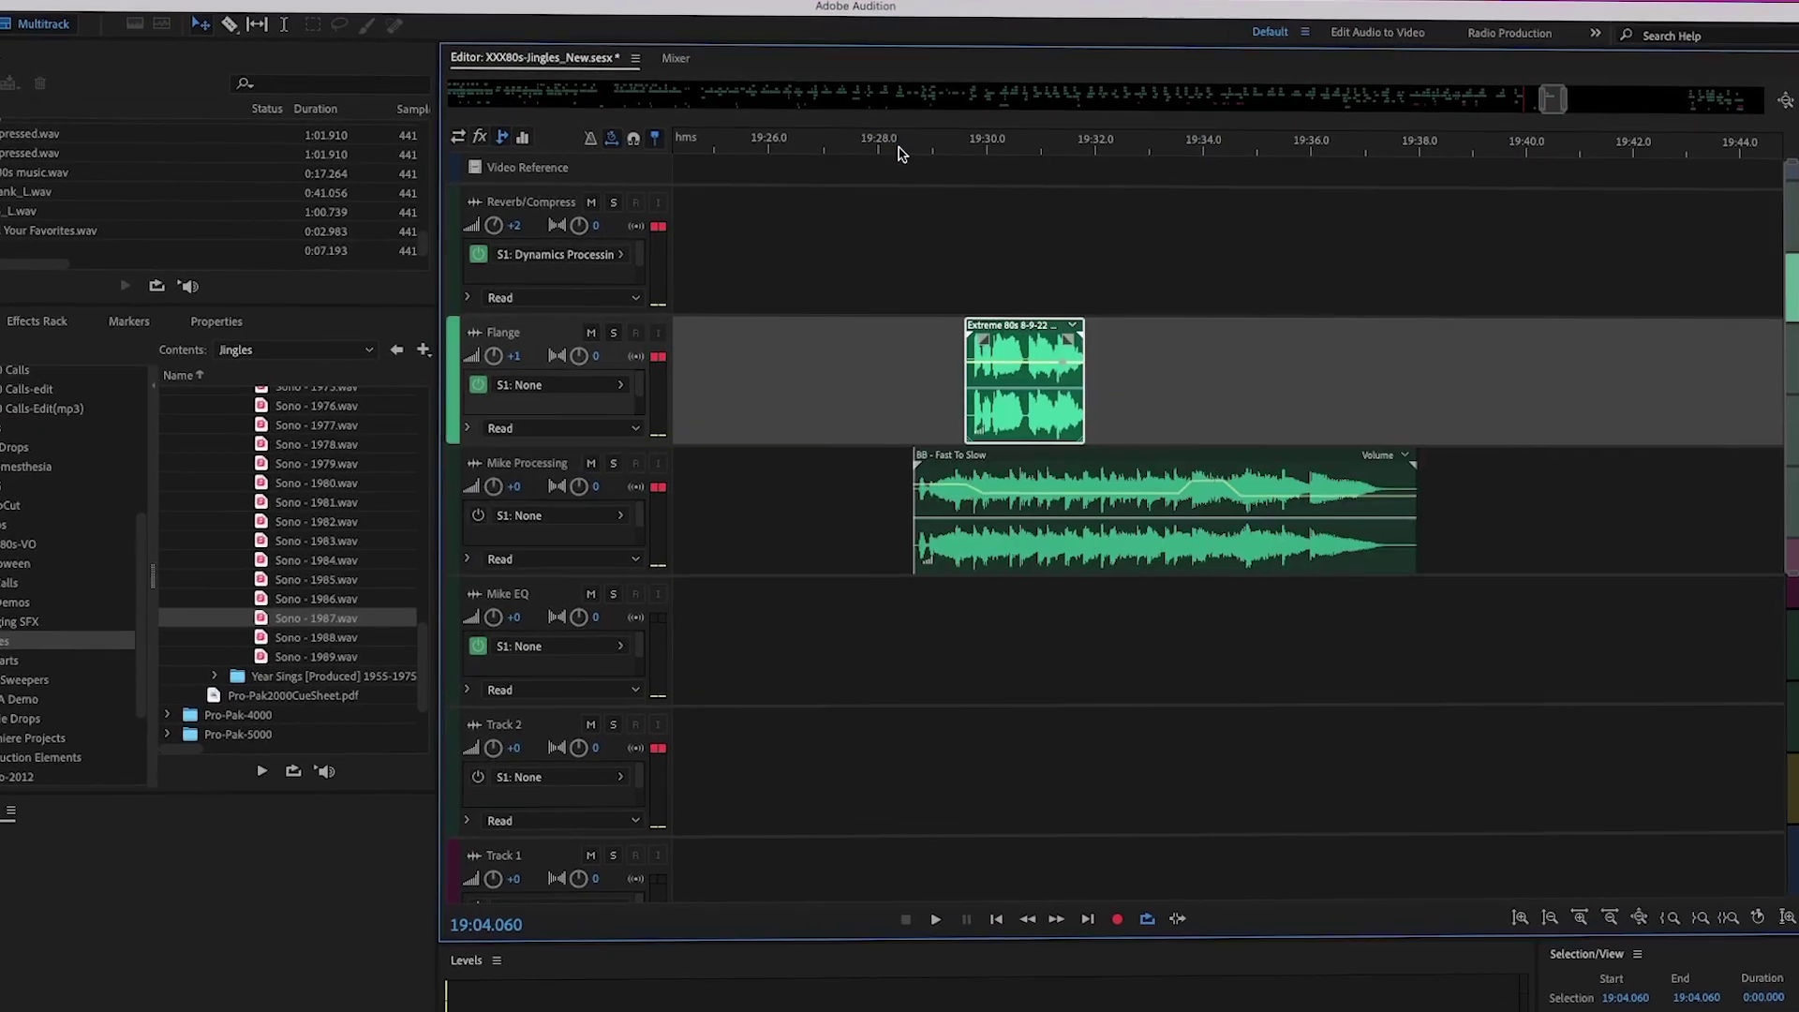
{"action": "key", "text": "ctrl+shift+z"}
{"action": "key", "text": "ctrl+shift+z"}
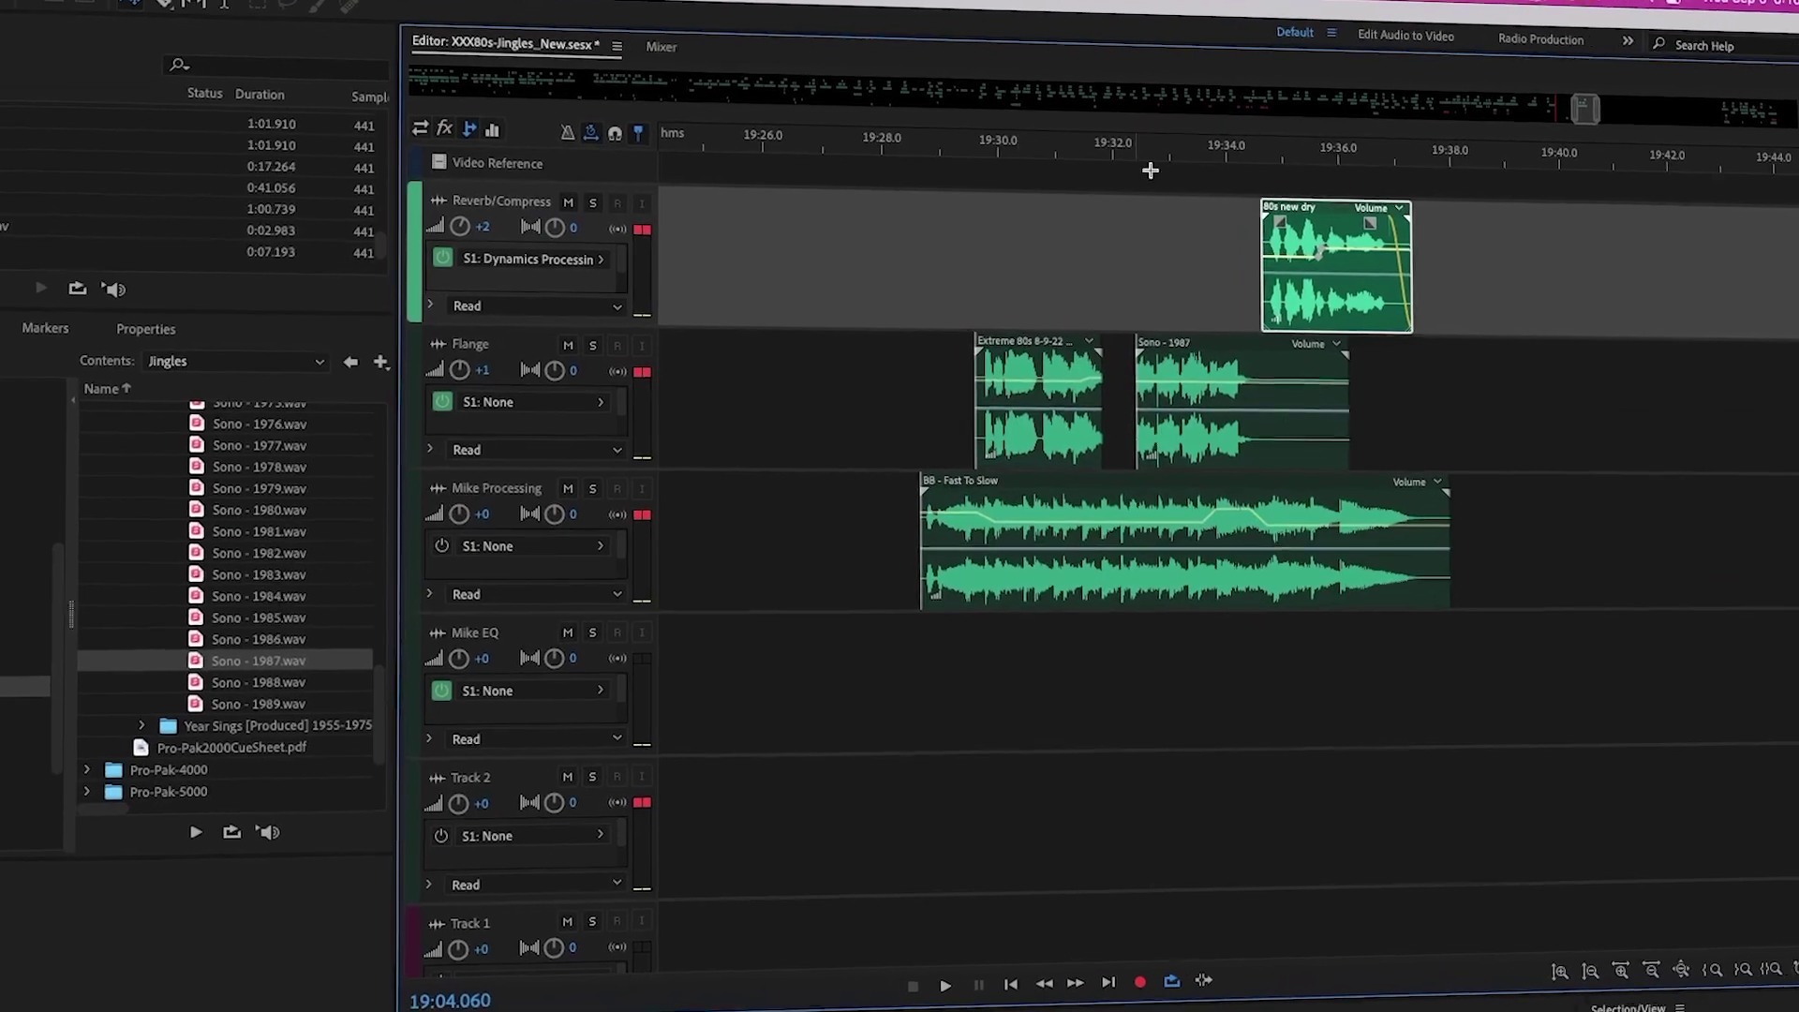
{"action": "scroll", "coordinate": [1586, 109], "scroll_direction": "up", "scroll_amount": 4}
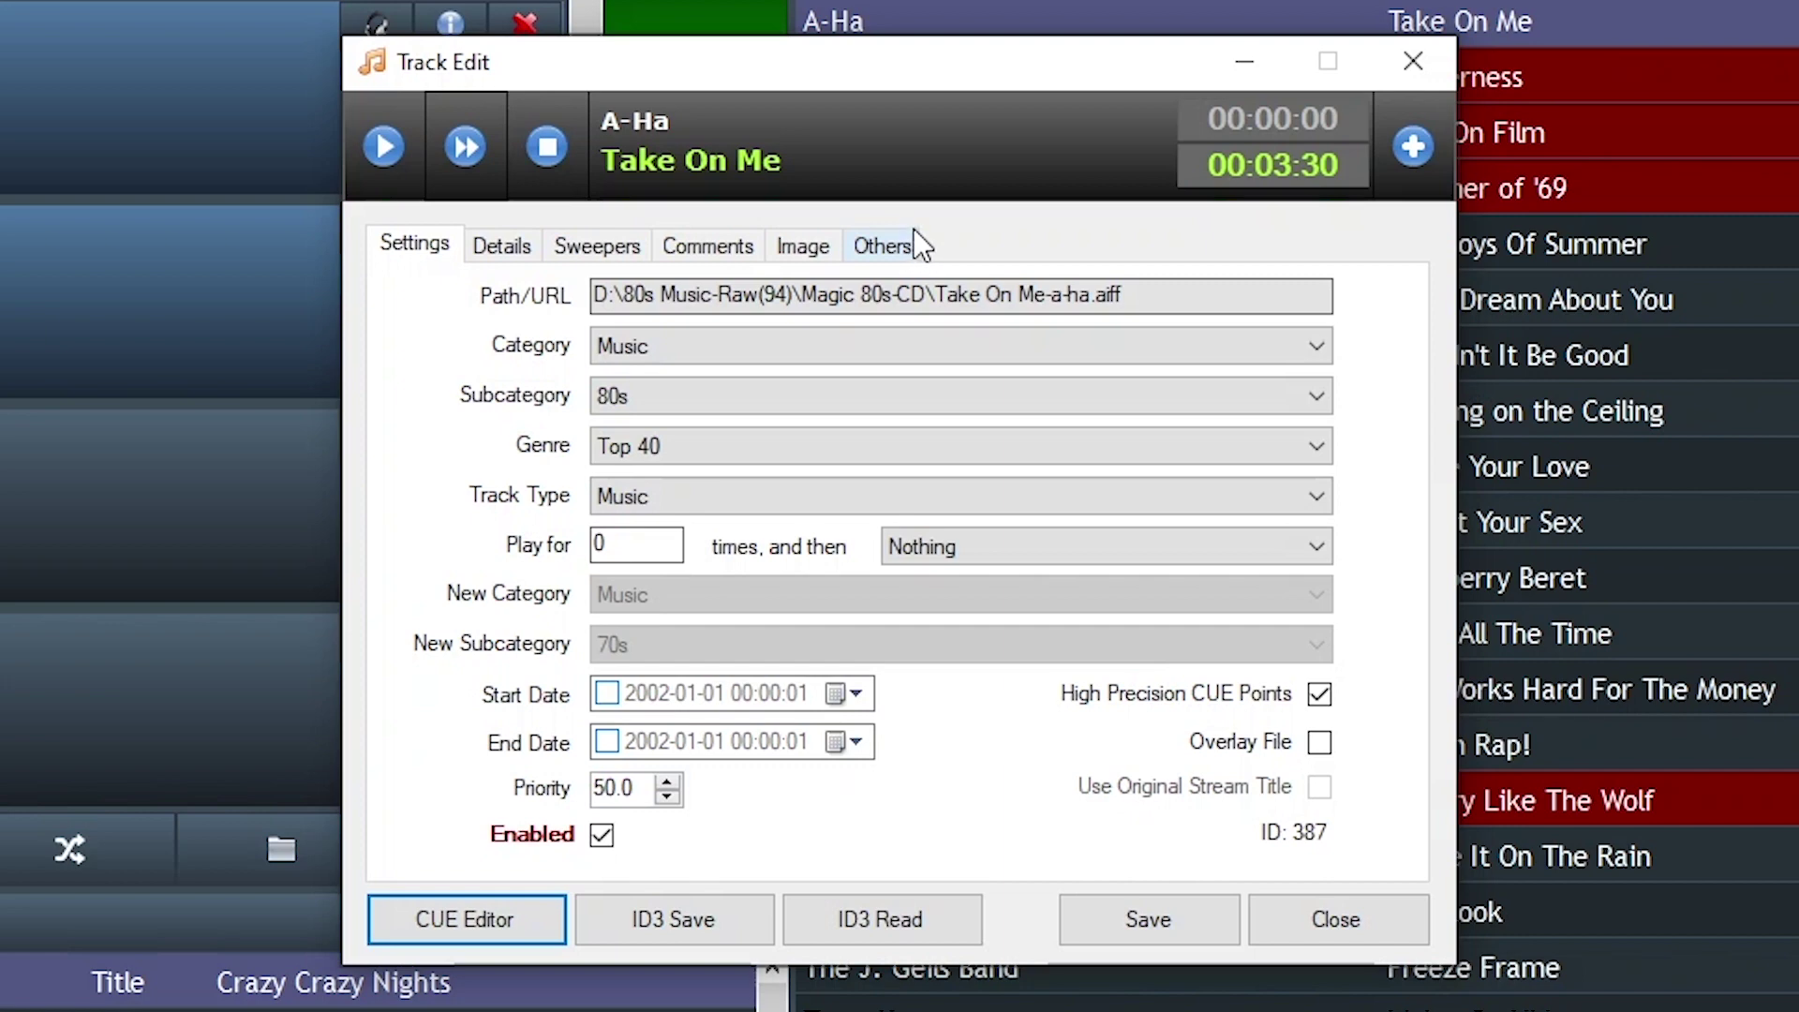
- Confirm Take On Me is from 1985 and its Language is Bihari
{"action": "left_click", "coordinate": [881, 244]}
{"action": "left_click", "coordinate": [502, 245]}
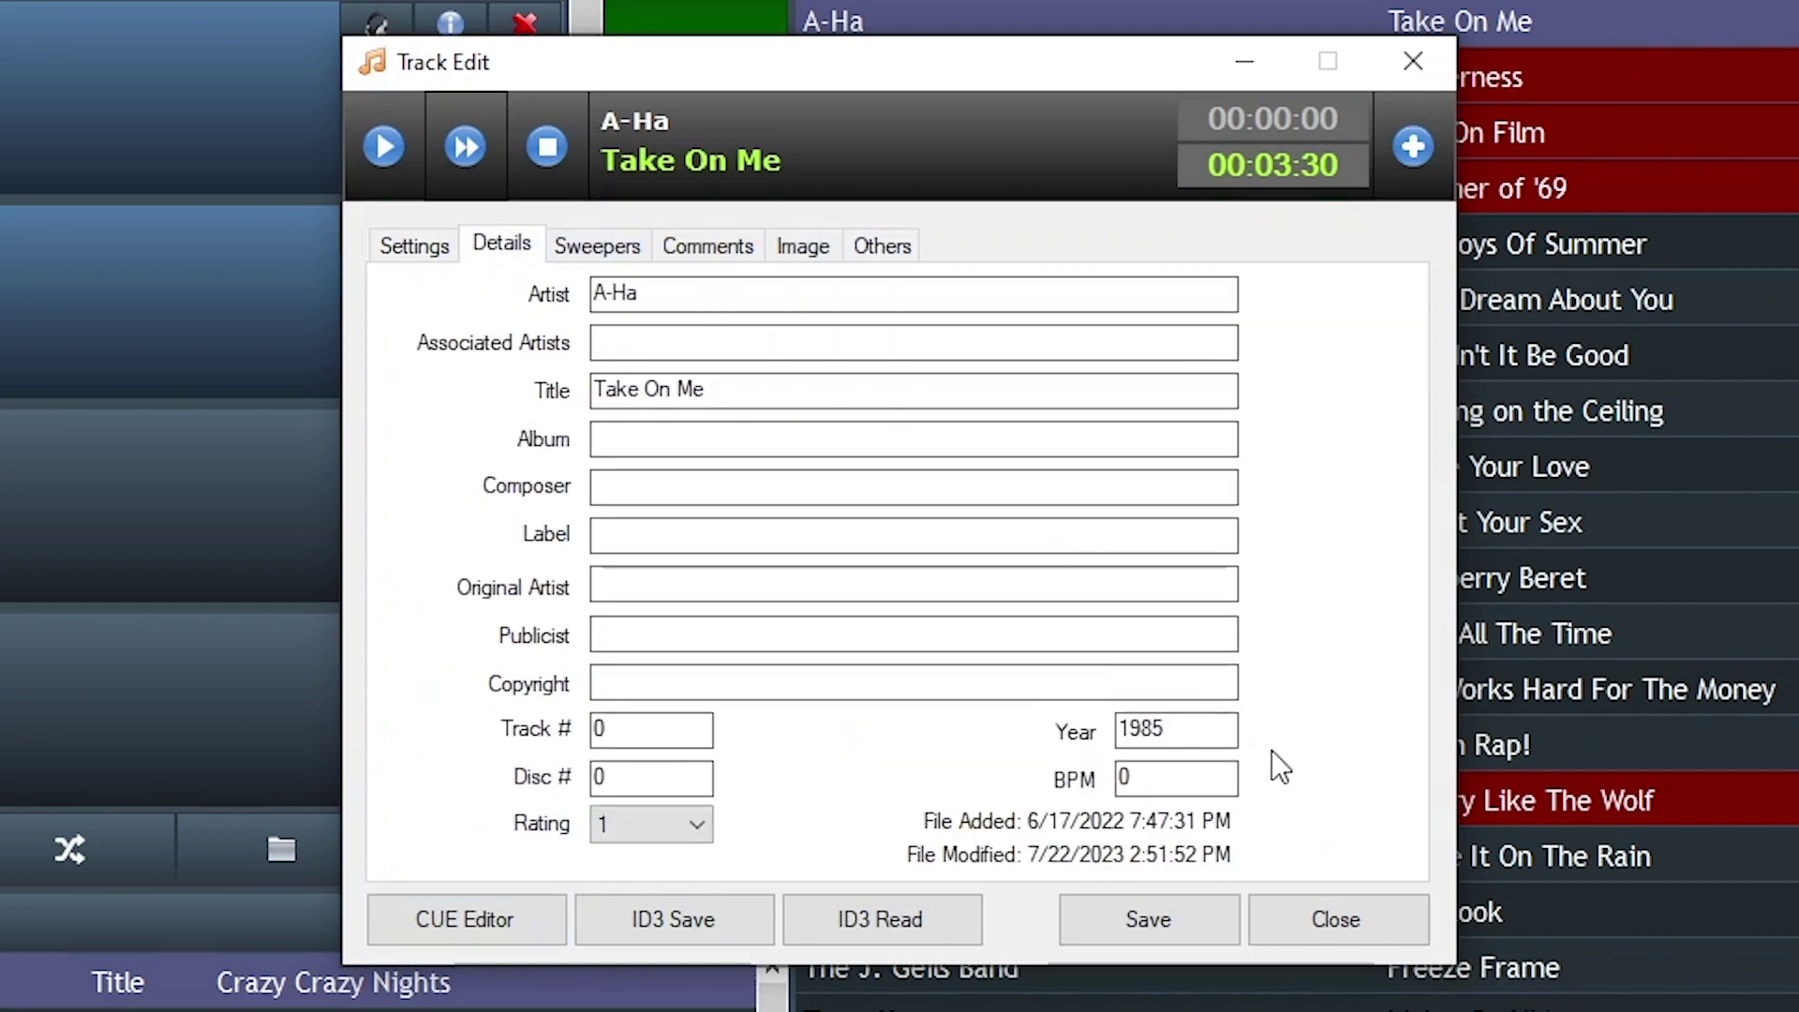
{"action": "left_click_drag", "start_coordinate": [1171, 731], "coordinate": [1093, 724]}
{"action": "left_click", "coordinate": [881, 243]}
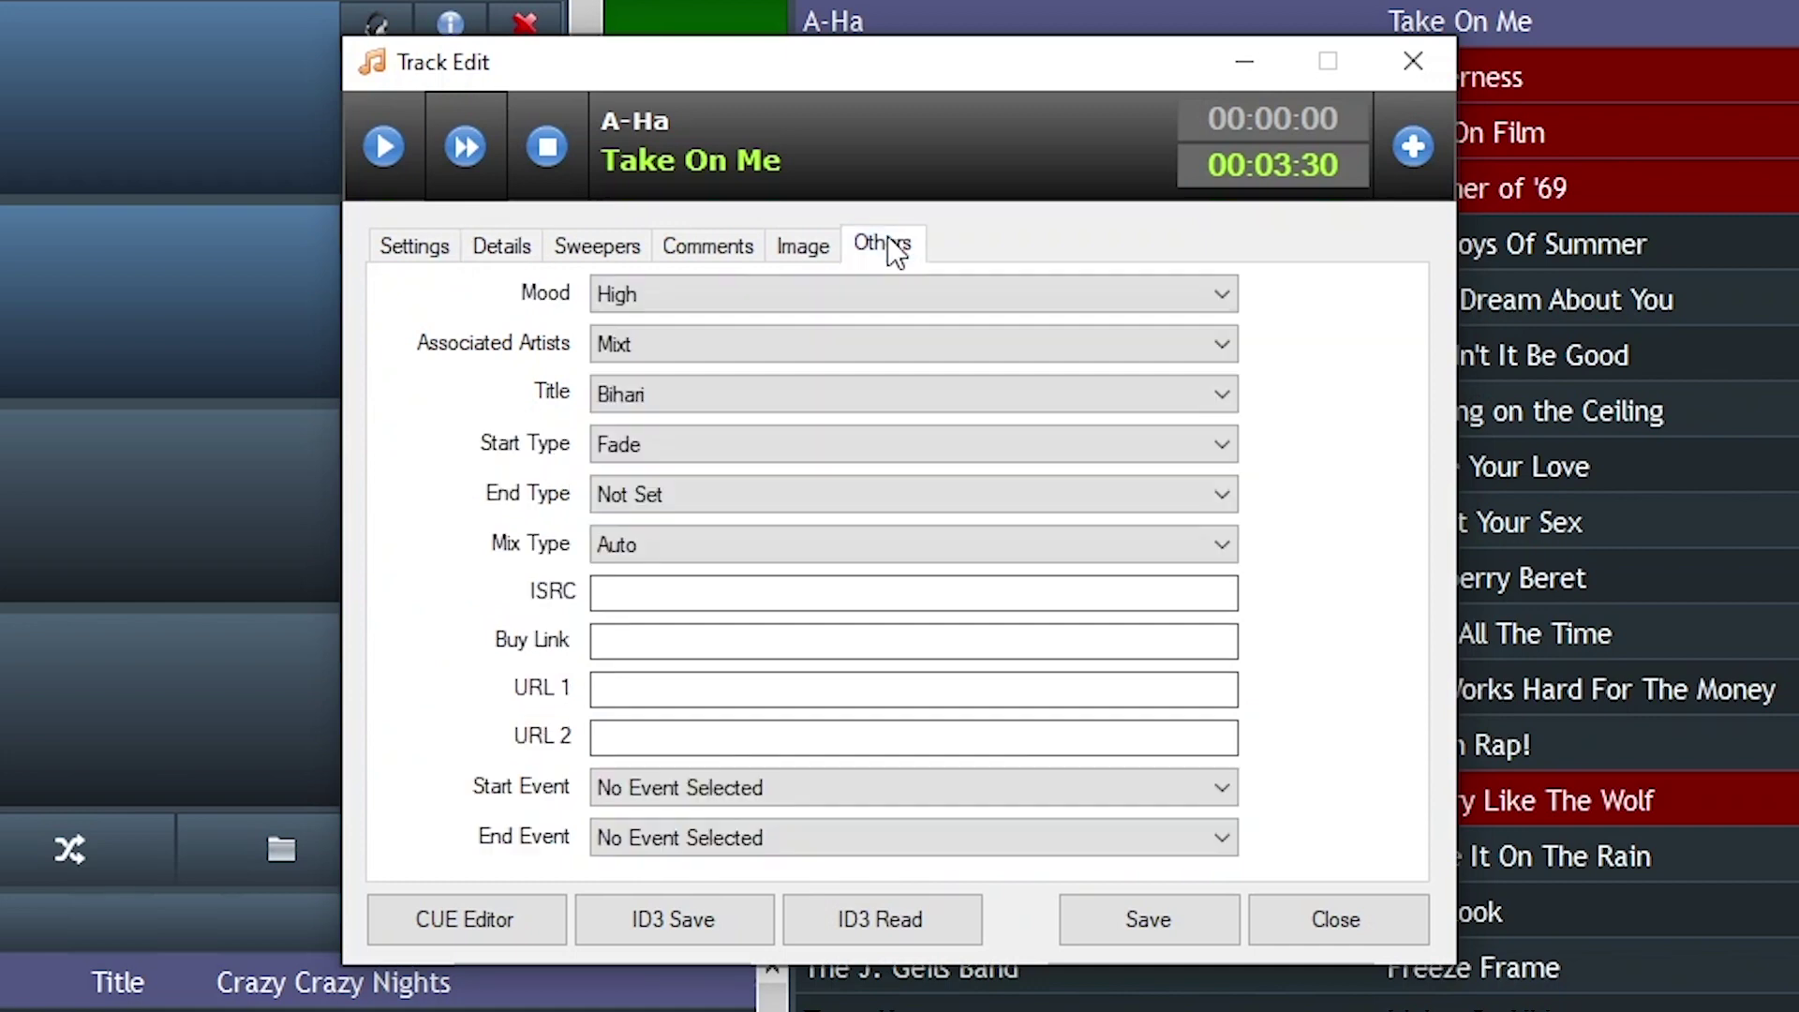
{"action": "left_click", "coordinate": [644, 399]}
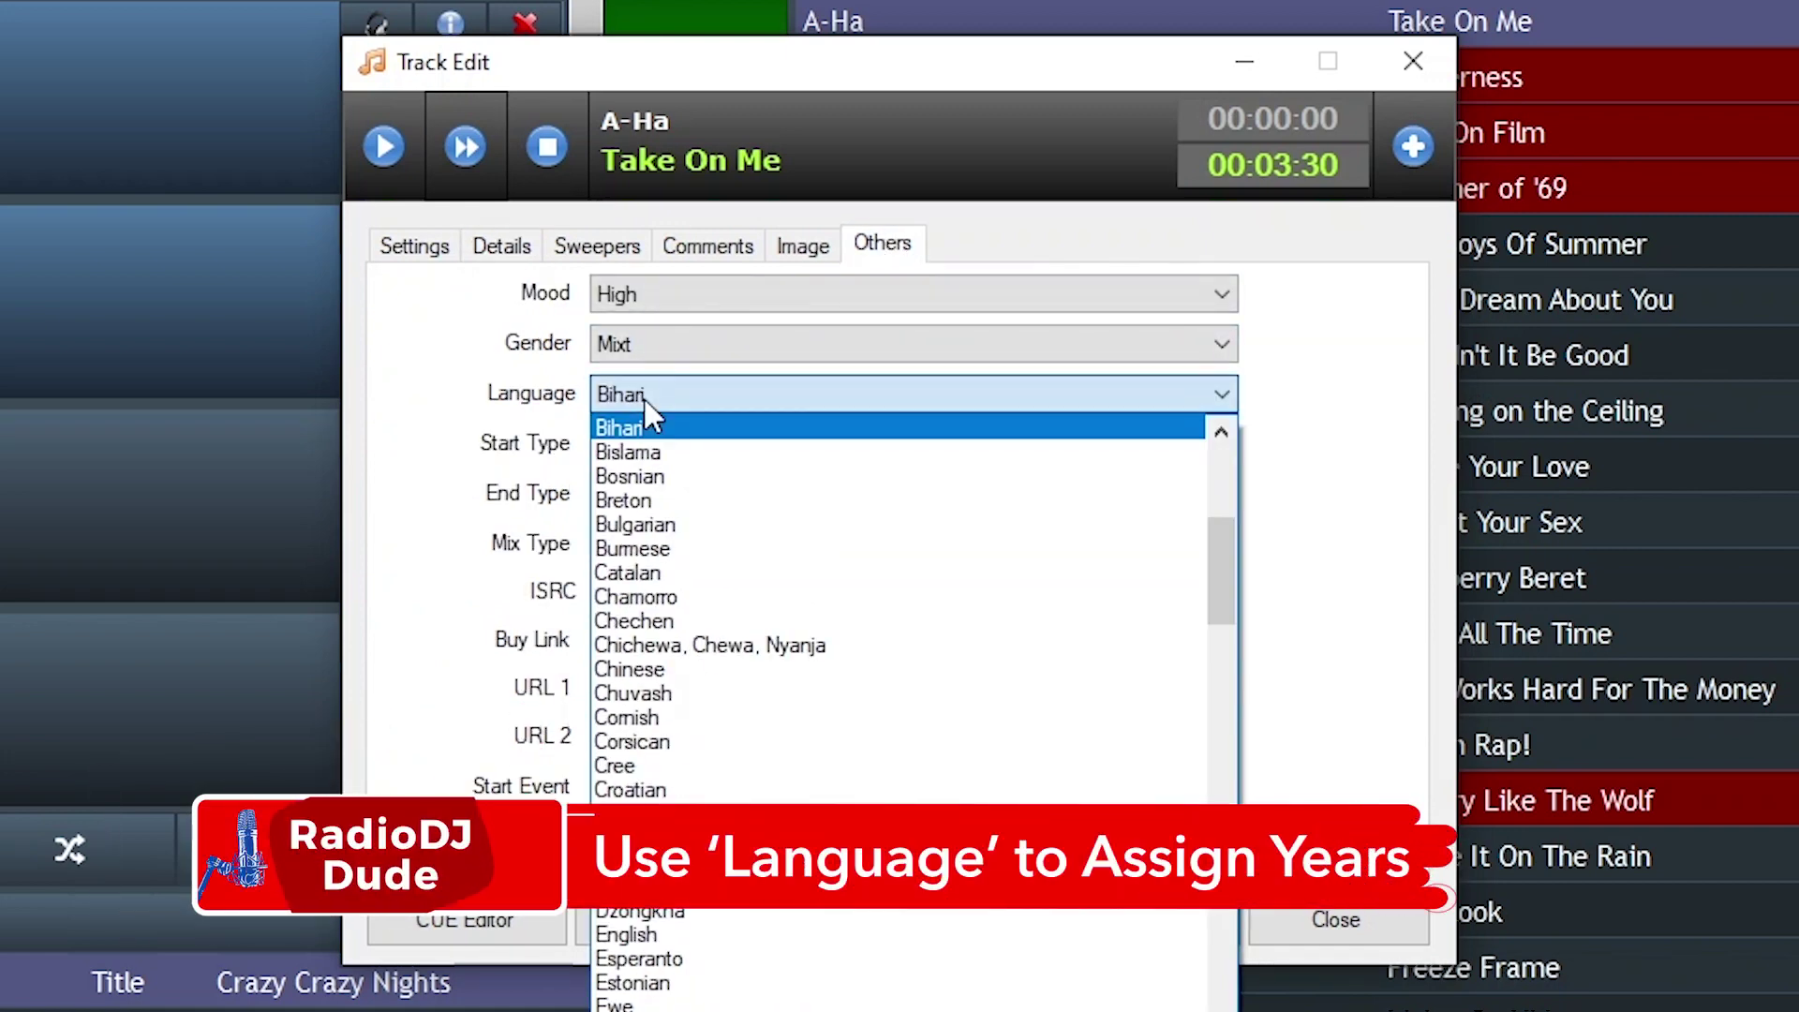
{"action": "scroll", "coordinate": [863, 975], "scroll_direction": "down", "scroll_amount": 7}
{"action": "scroll", "coordinate": [869, 980], "scroll_direction": "up", "scroll_amount": 3}
{"action": "scroll", "coordinate": [868, 980], "scroll_direction": "up", "scroll_amount": 10}
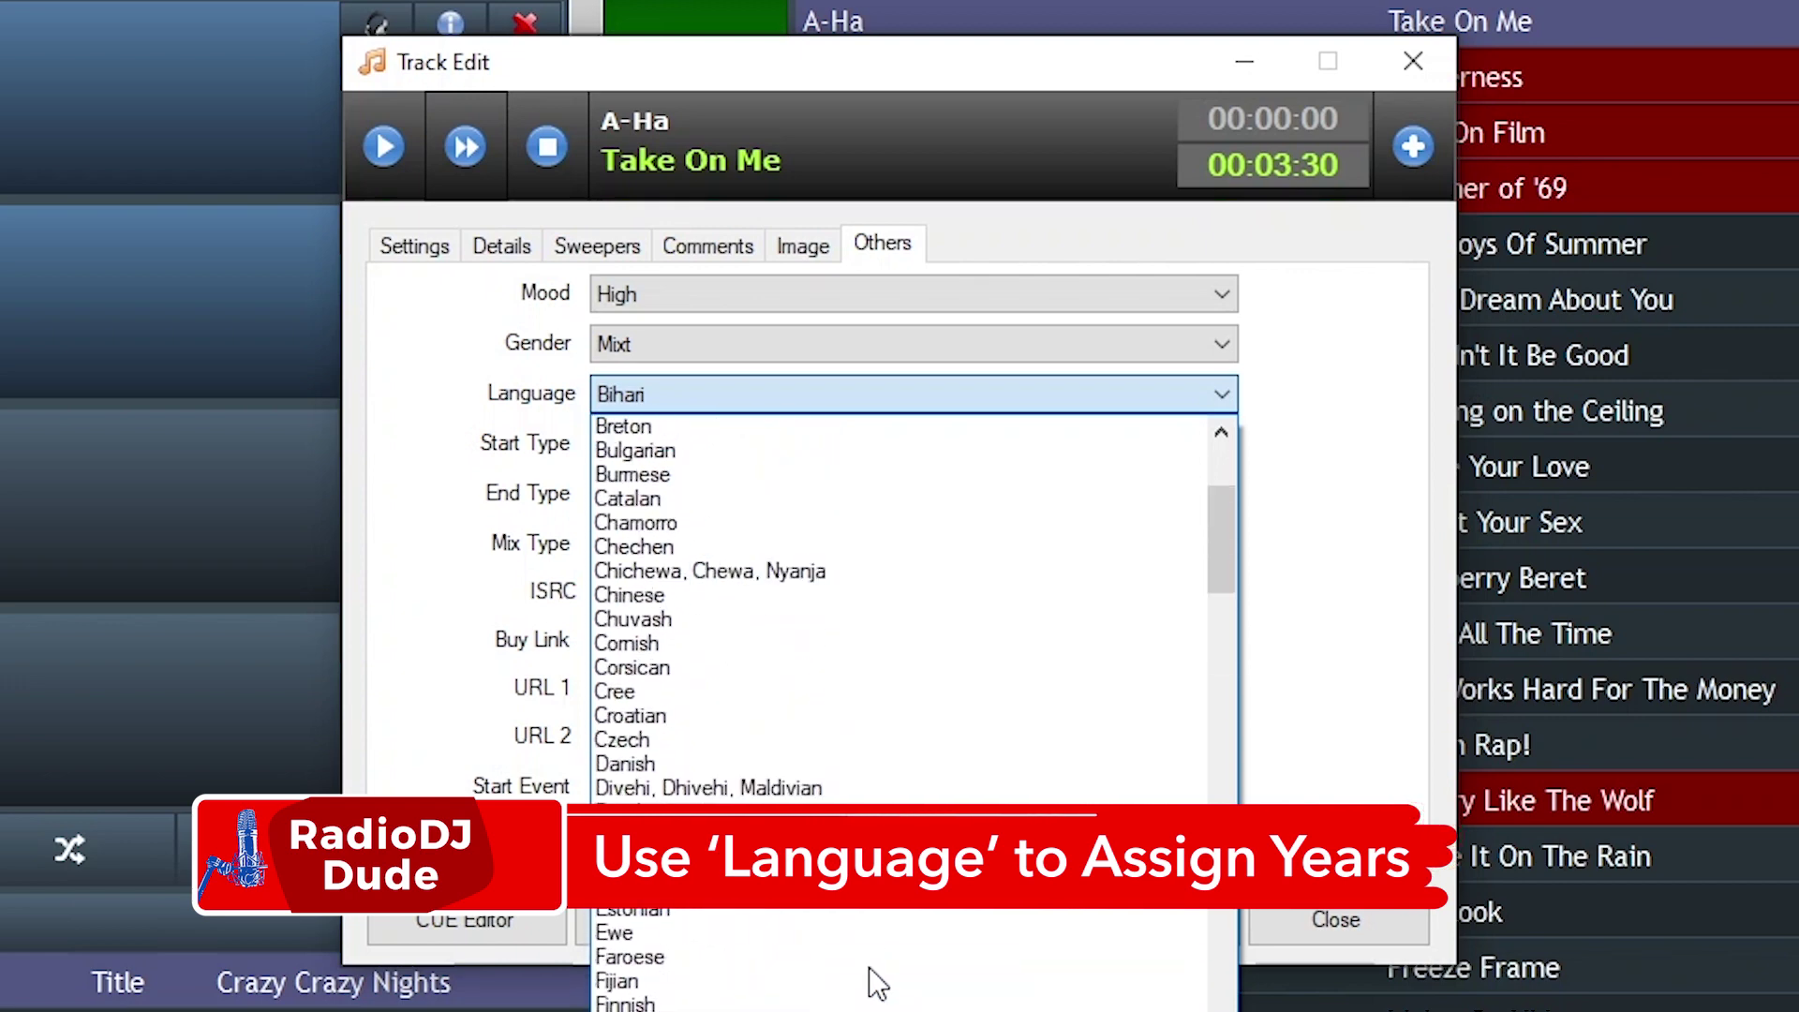
{"action": "scroll", "coordinate": [876, 982], "scroll_direction": "down", "scroll_amount": 1}
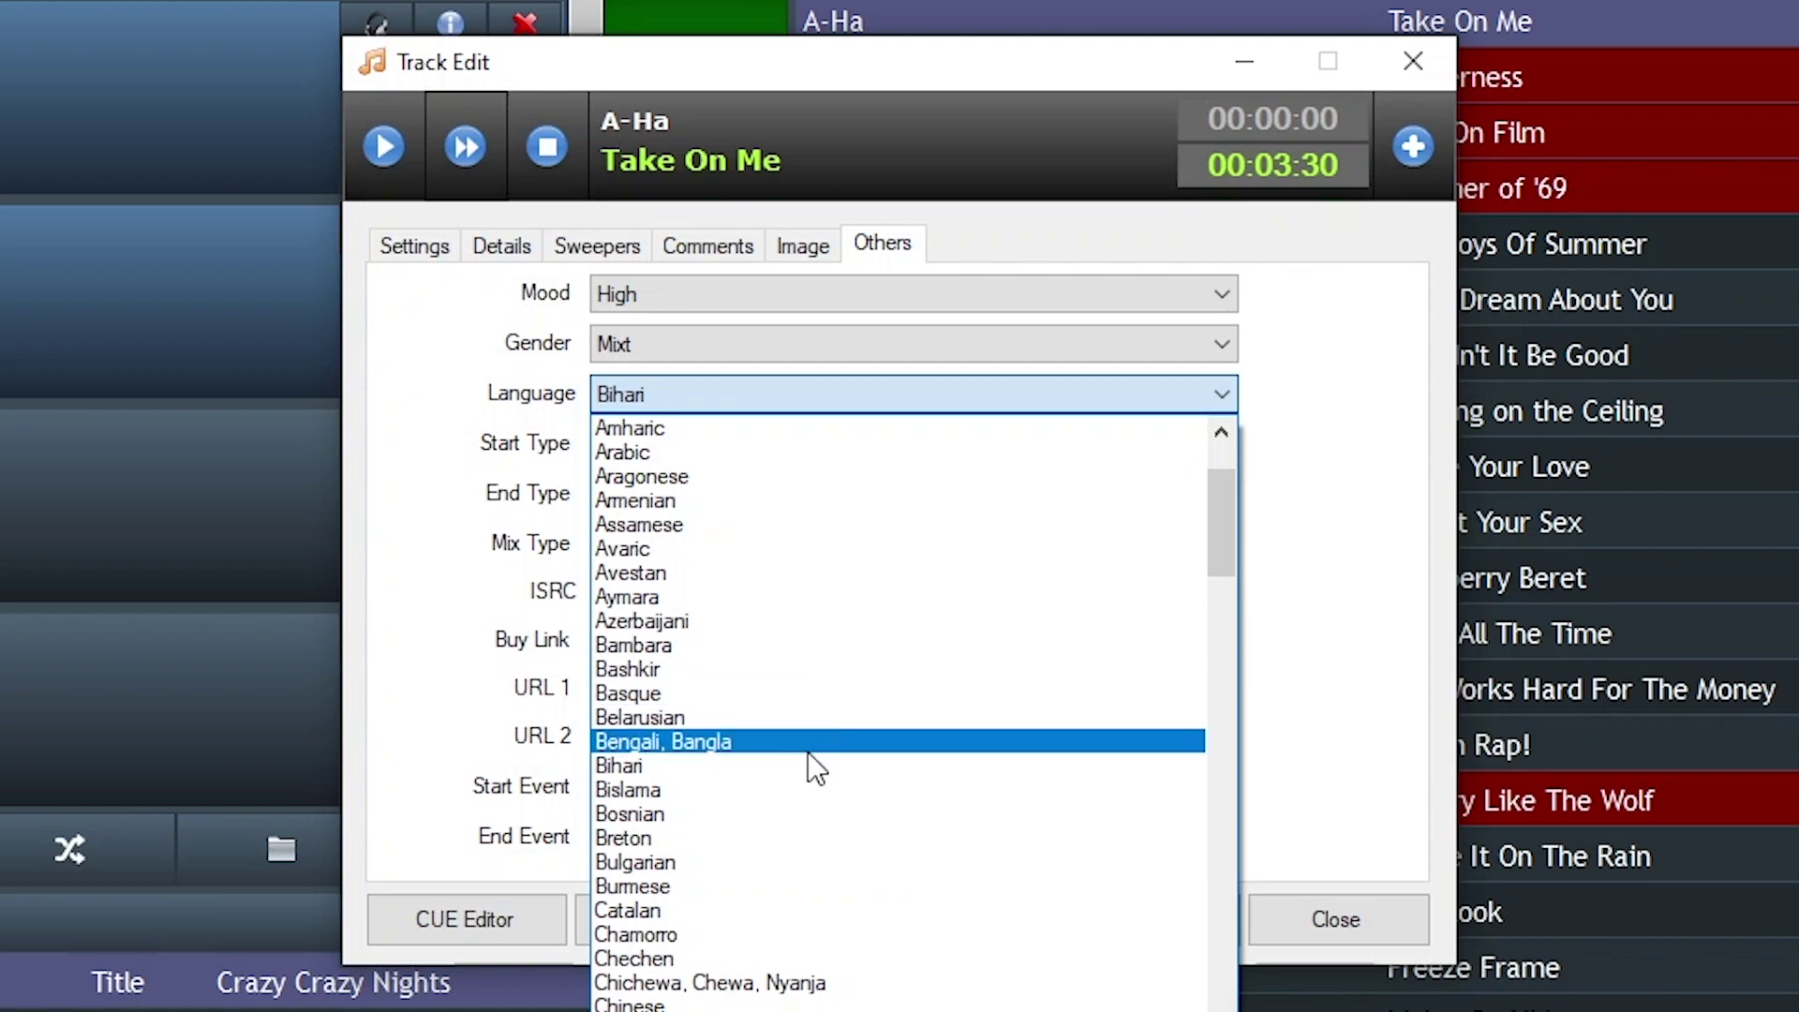
{"action": "left_click", "coordinate": [405, 485]}
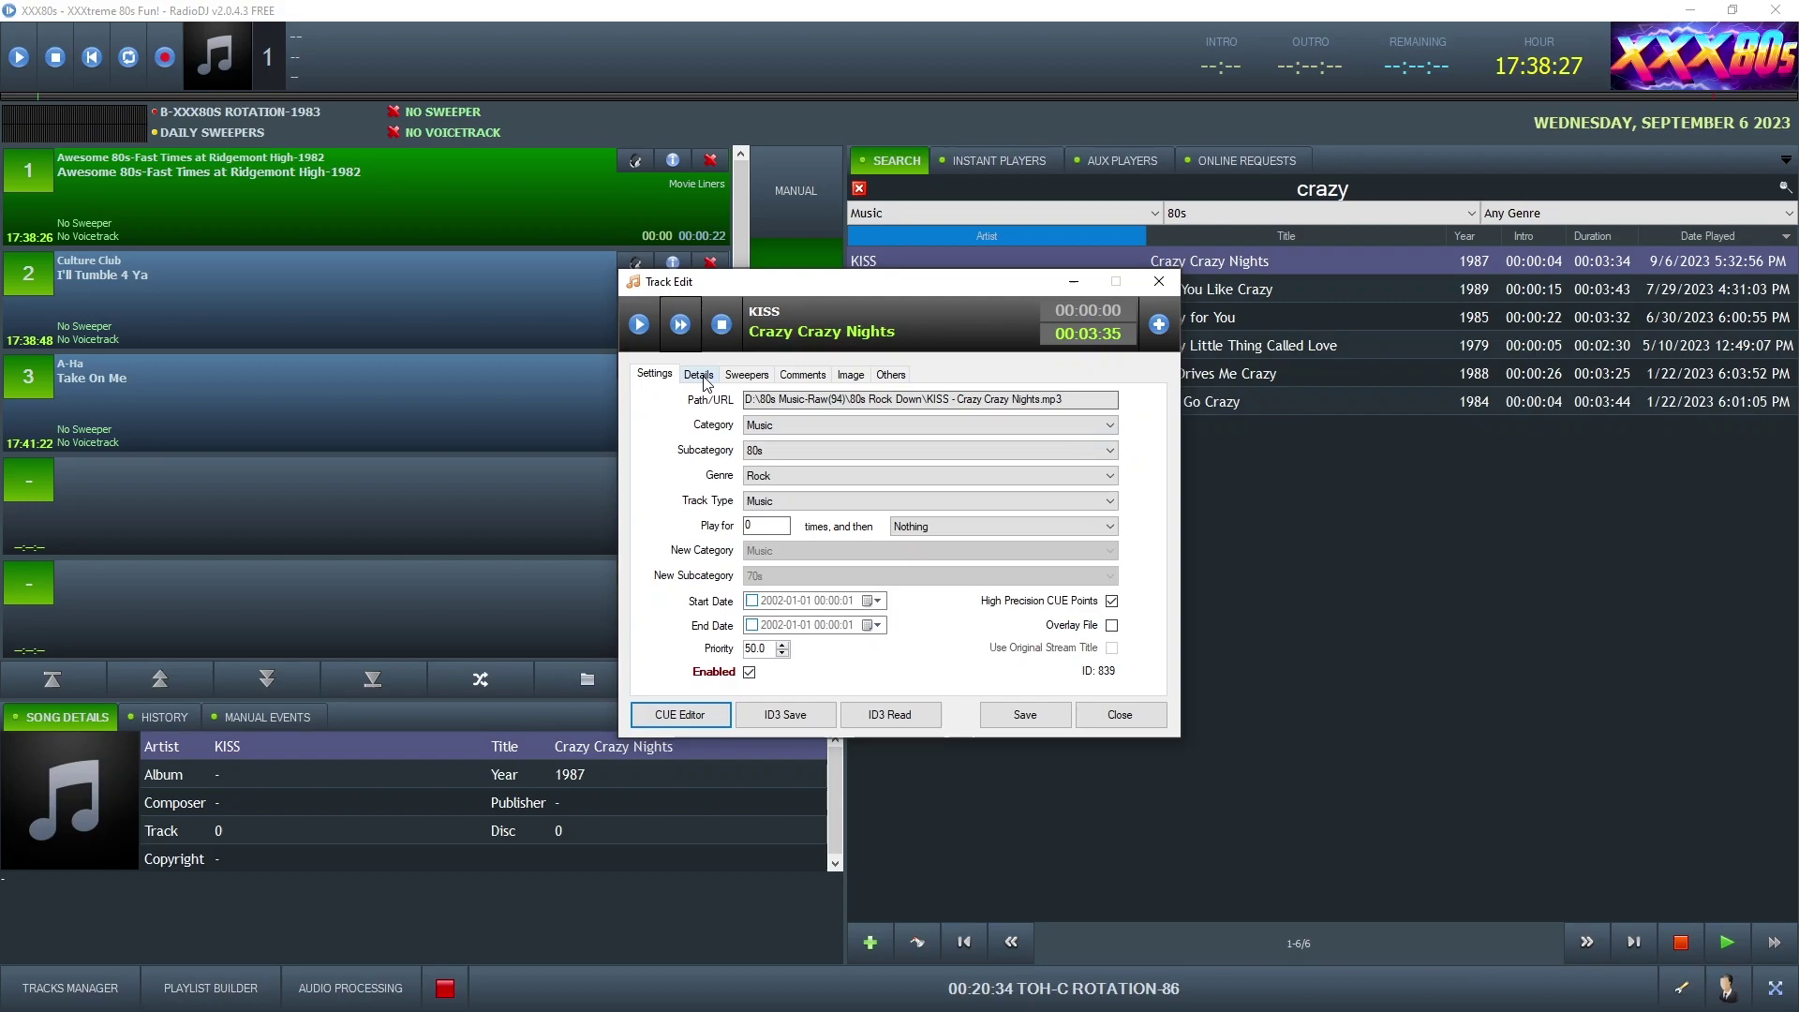
- Confirm the KISS song Crazy Crazy Nights has Language Bosnian, then close the track editor
{"action": "left_click", "coordinate": [699, 374]}
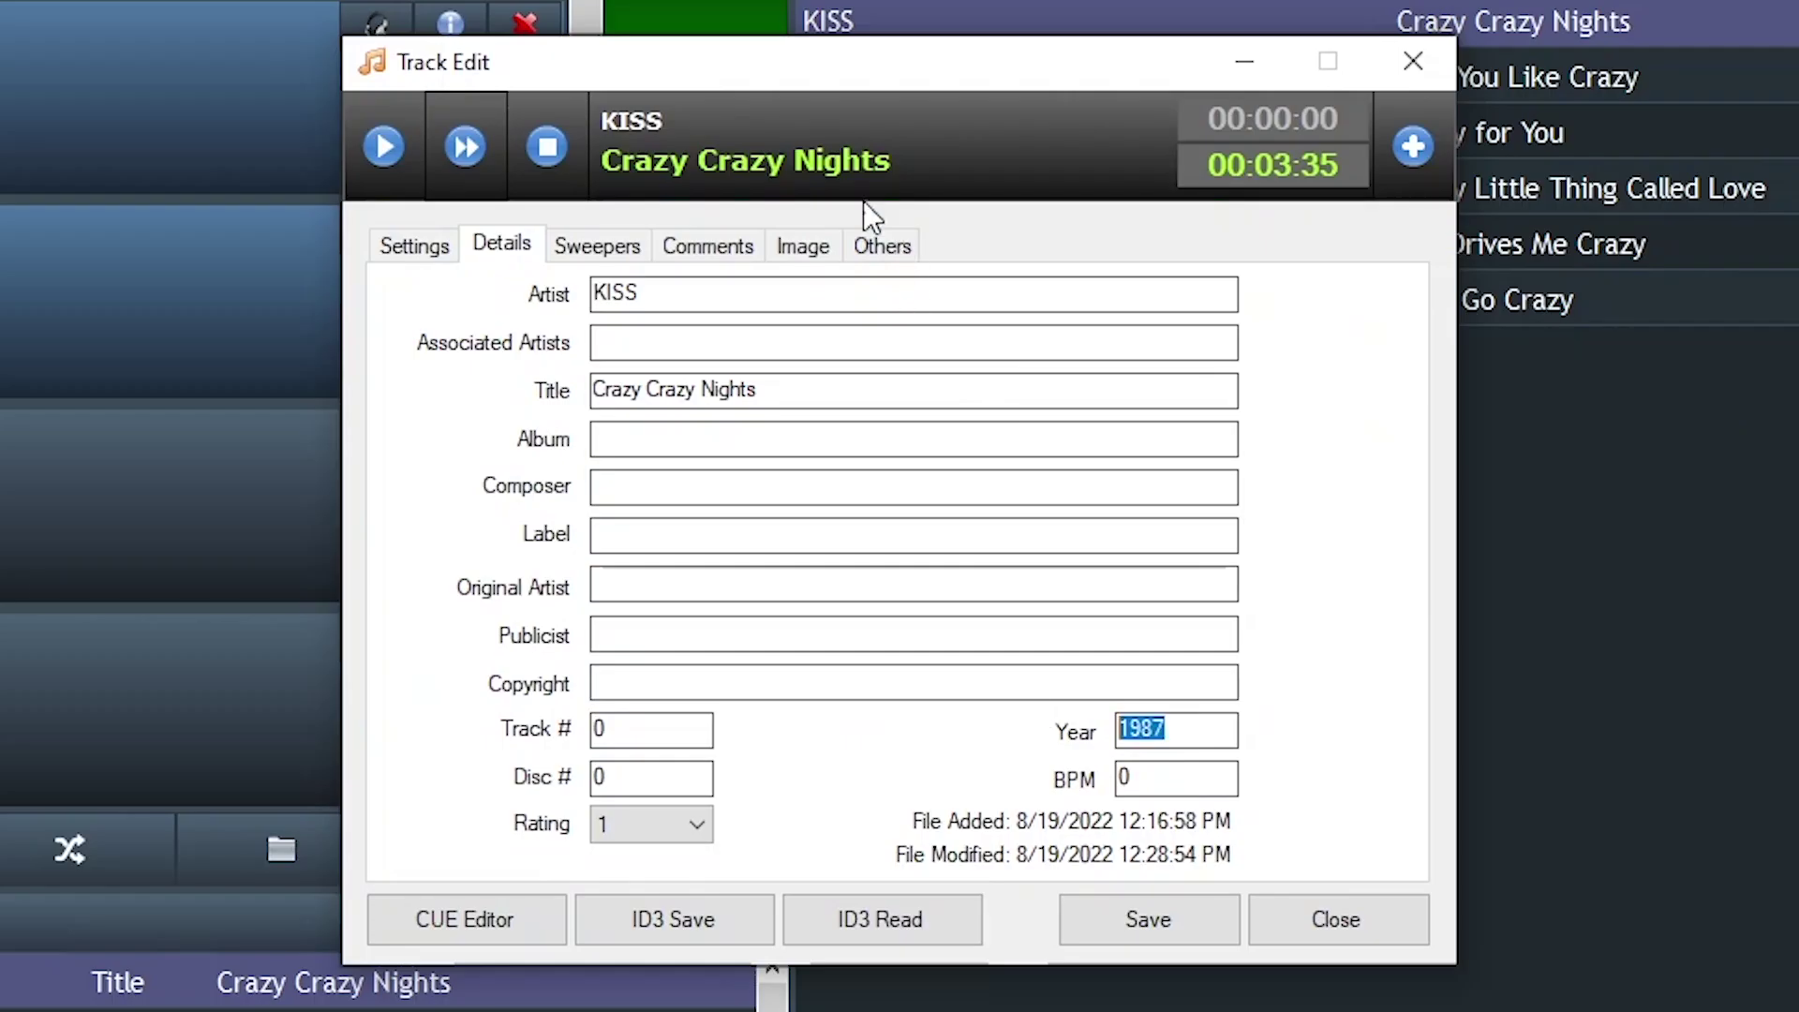
{"action": "left_click", "coordinate": [878, 247]}
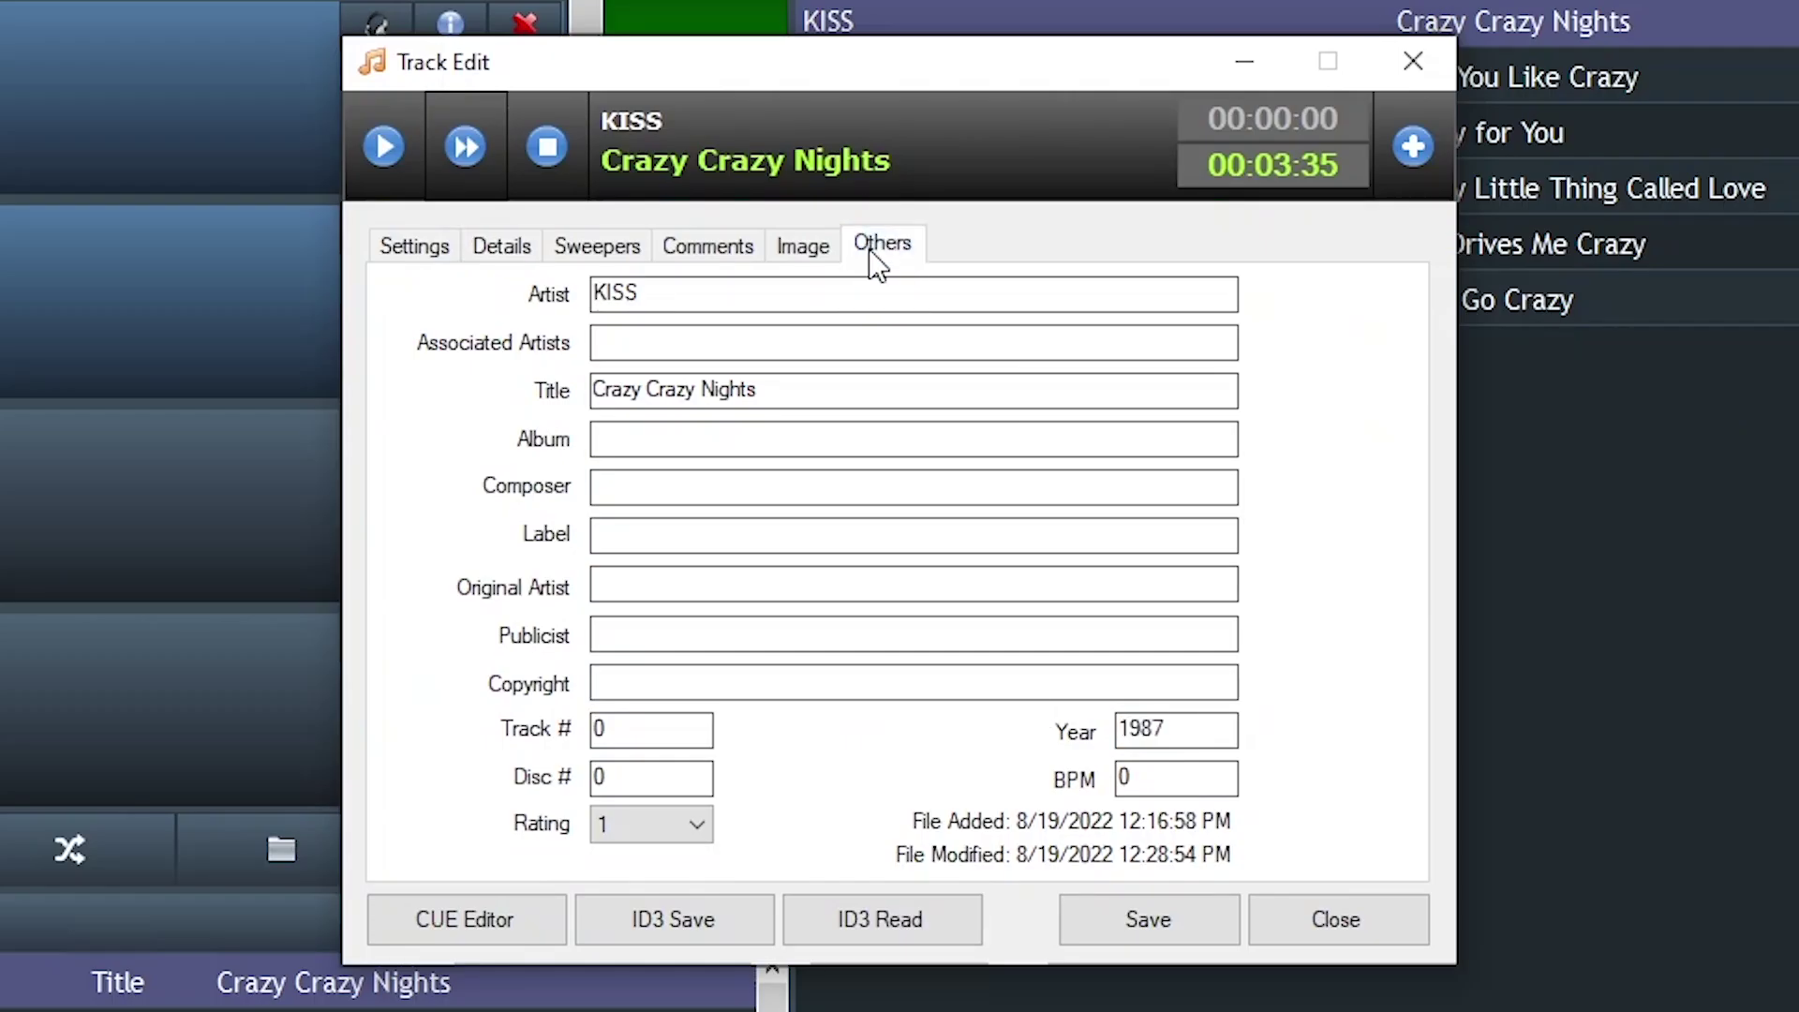
{"action": "left_click", "coordinate": [705, 390]}
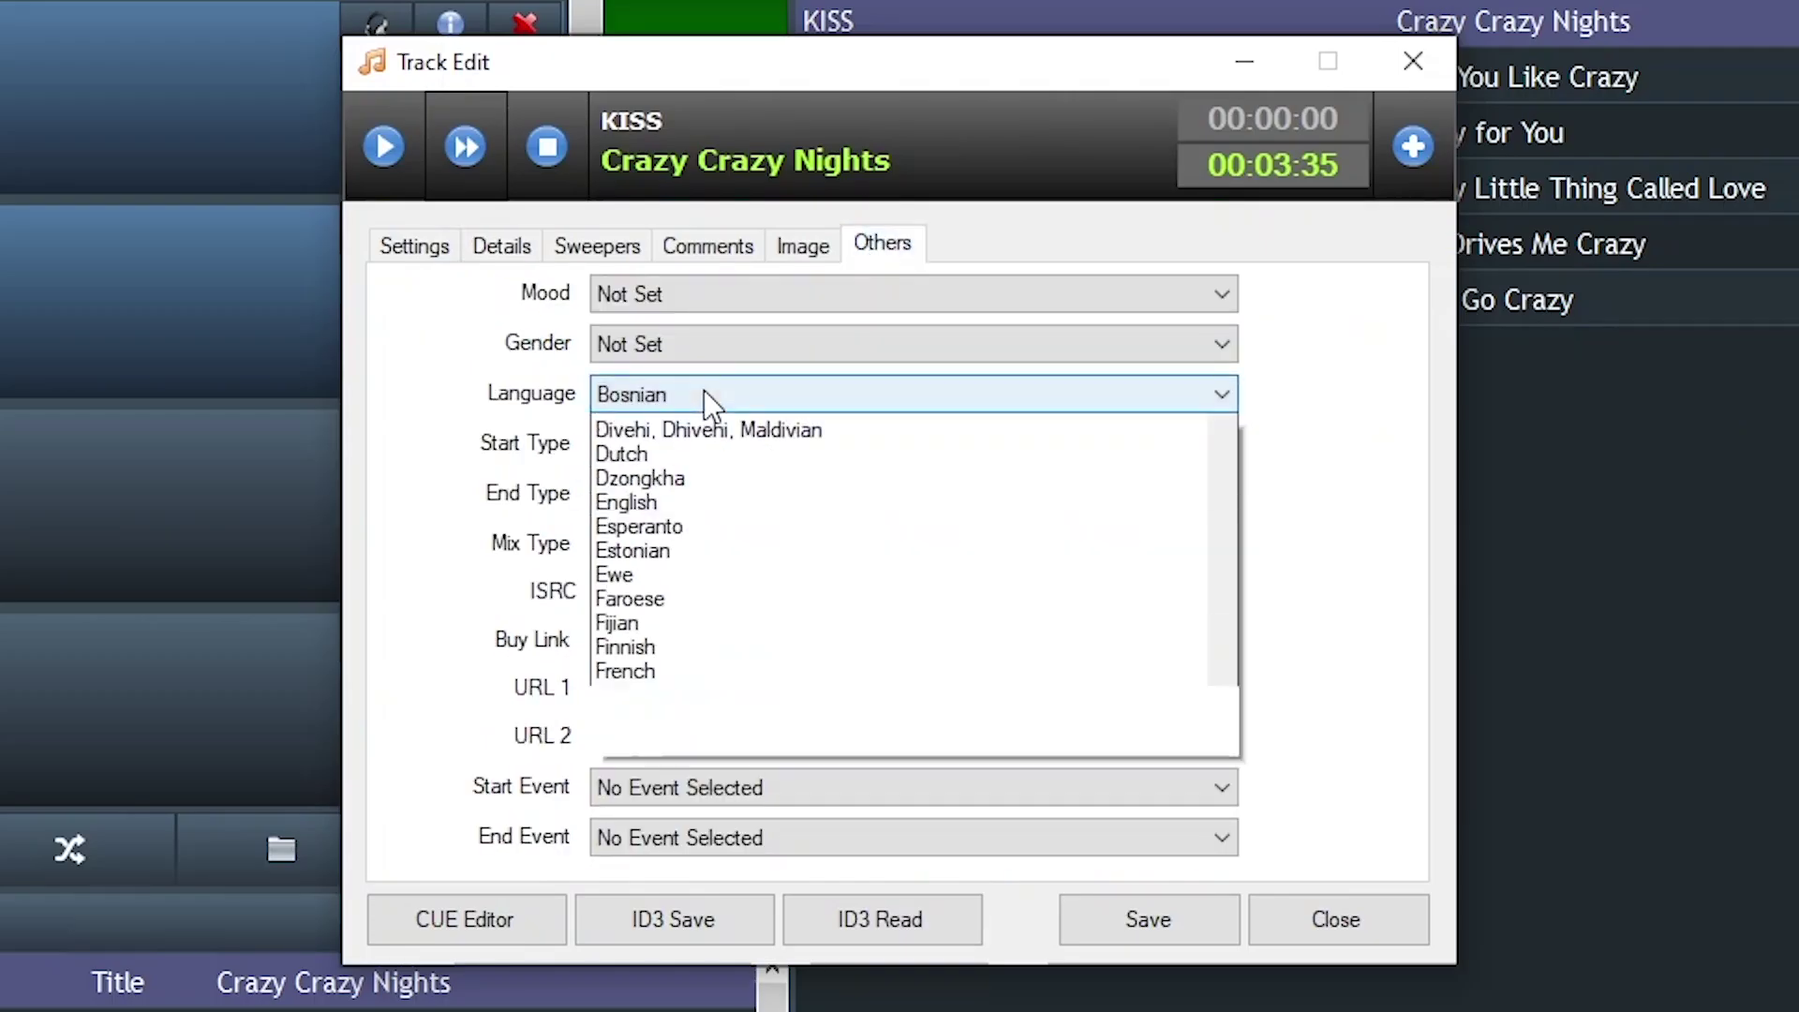
{"action": "left_click", "coordinate": [705, 390]}
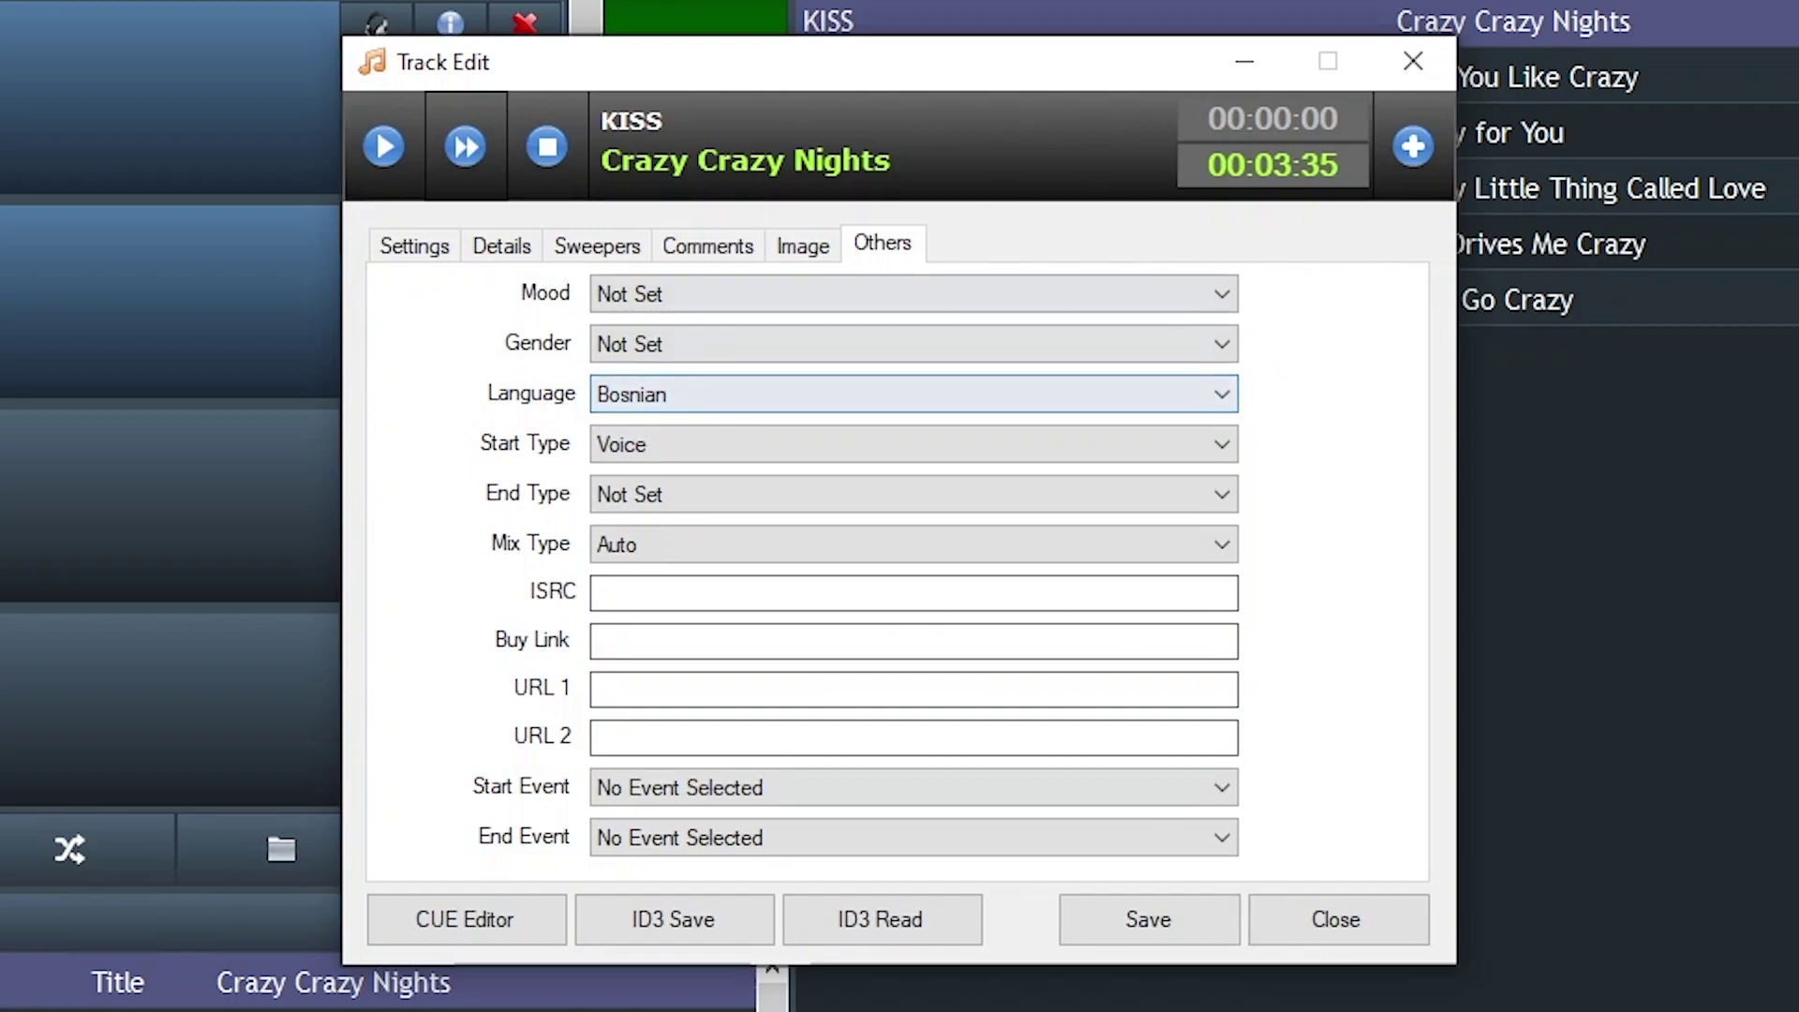
{"action": "left_click", "coordinate": [1327, 920]}
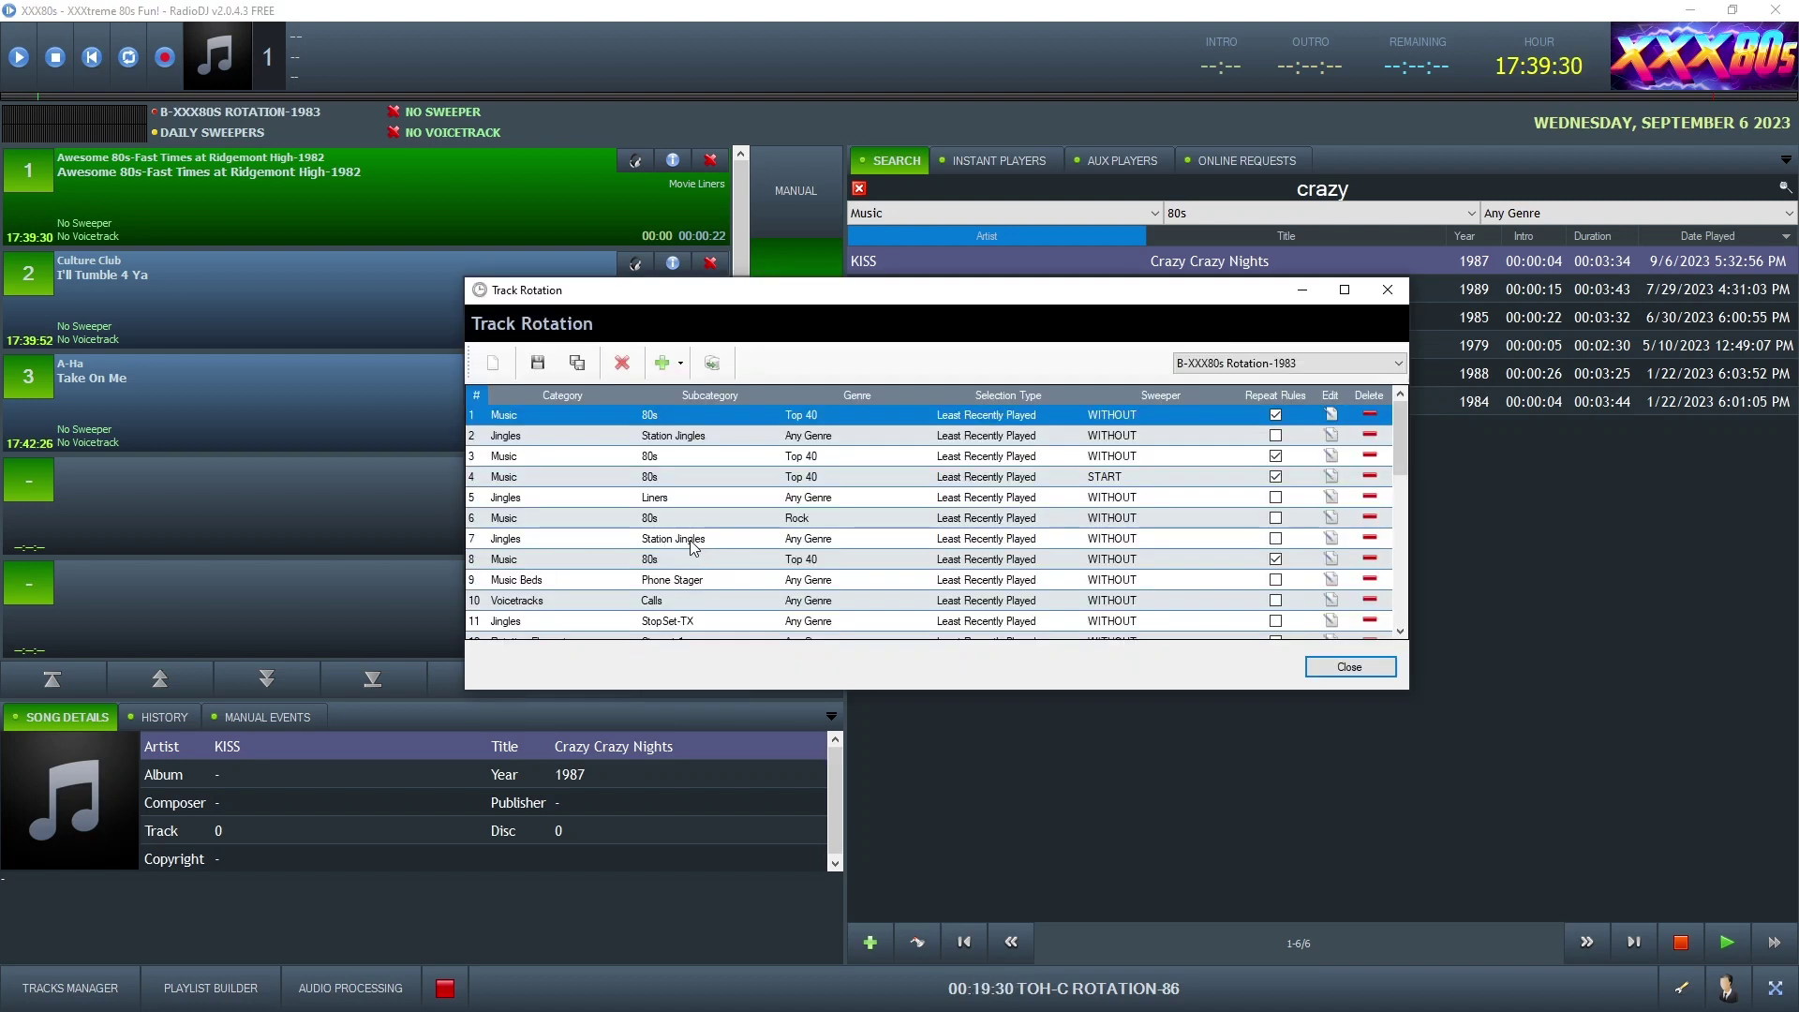
- Set rotation row 7 to category Jingles, subcategory Year Jingles, language Bihari
{"action": "left_click", "coordinate": [692, 543]}
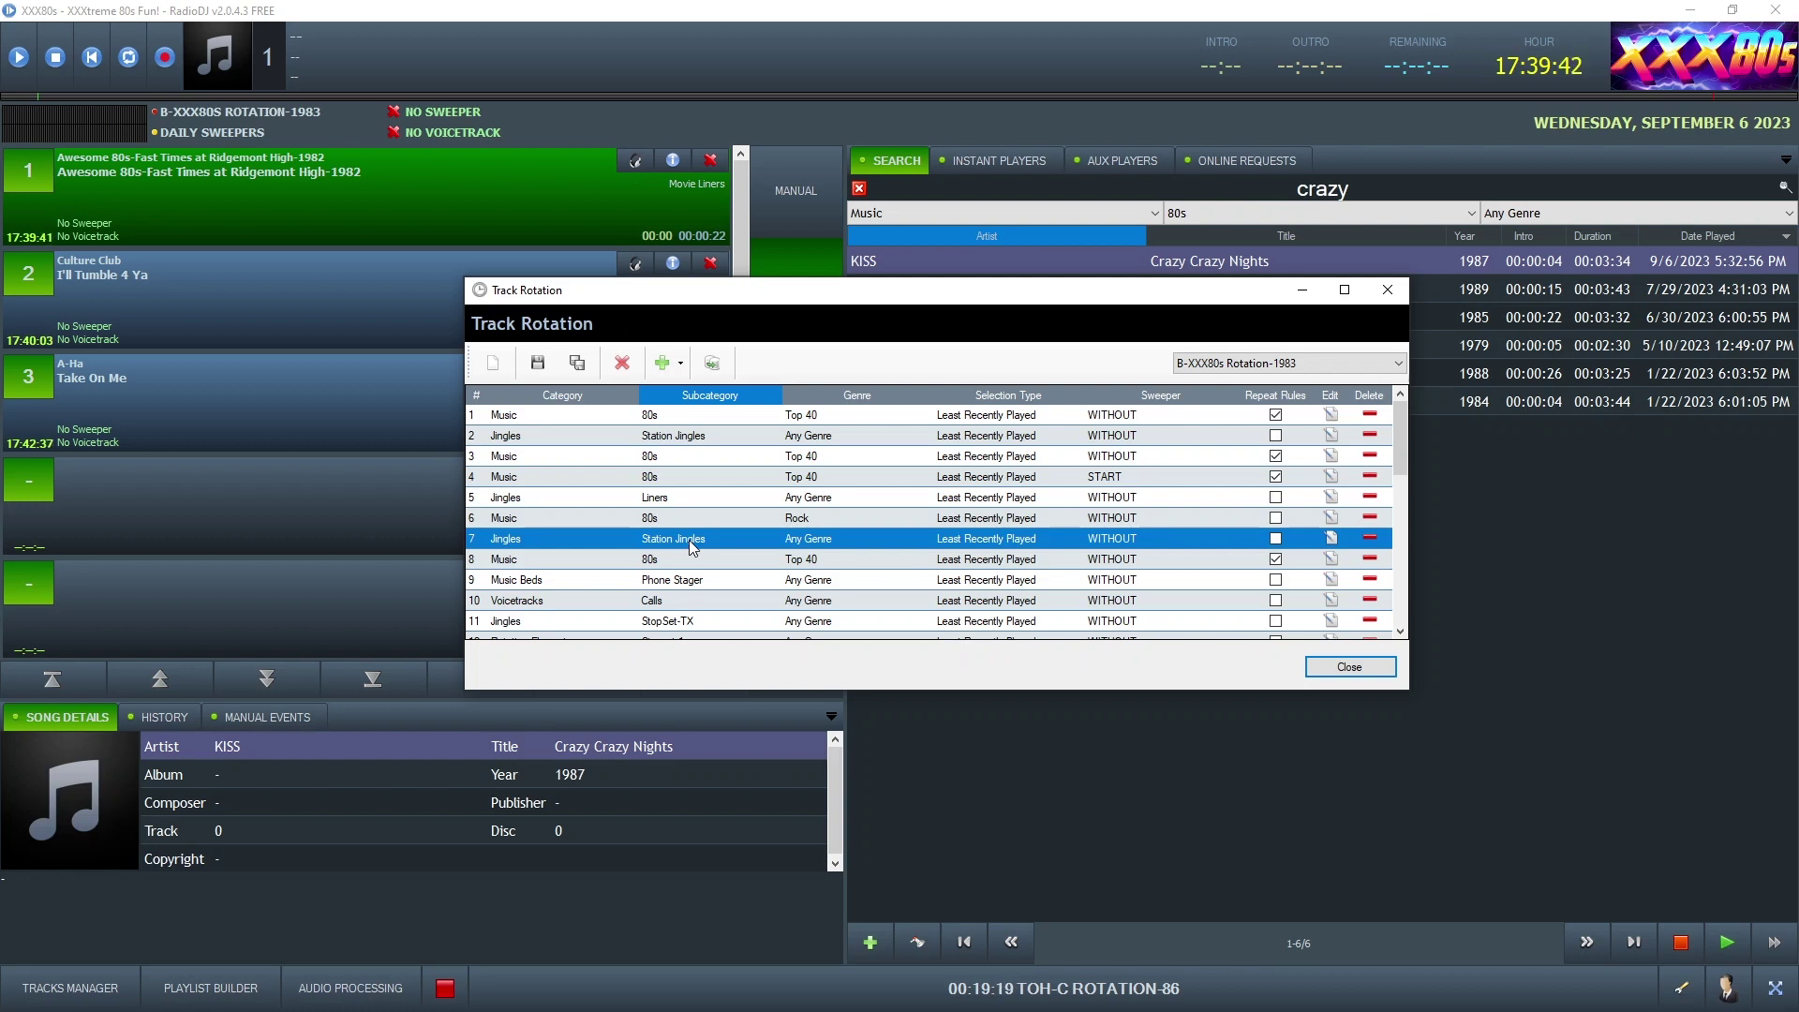
{"action": "double_click", "coordinate": [691, 546]}
{"action": "left_click", "coordinate": [900, 344]}
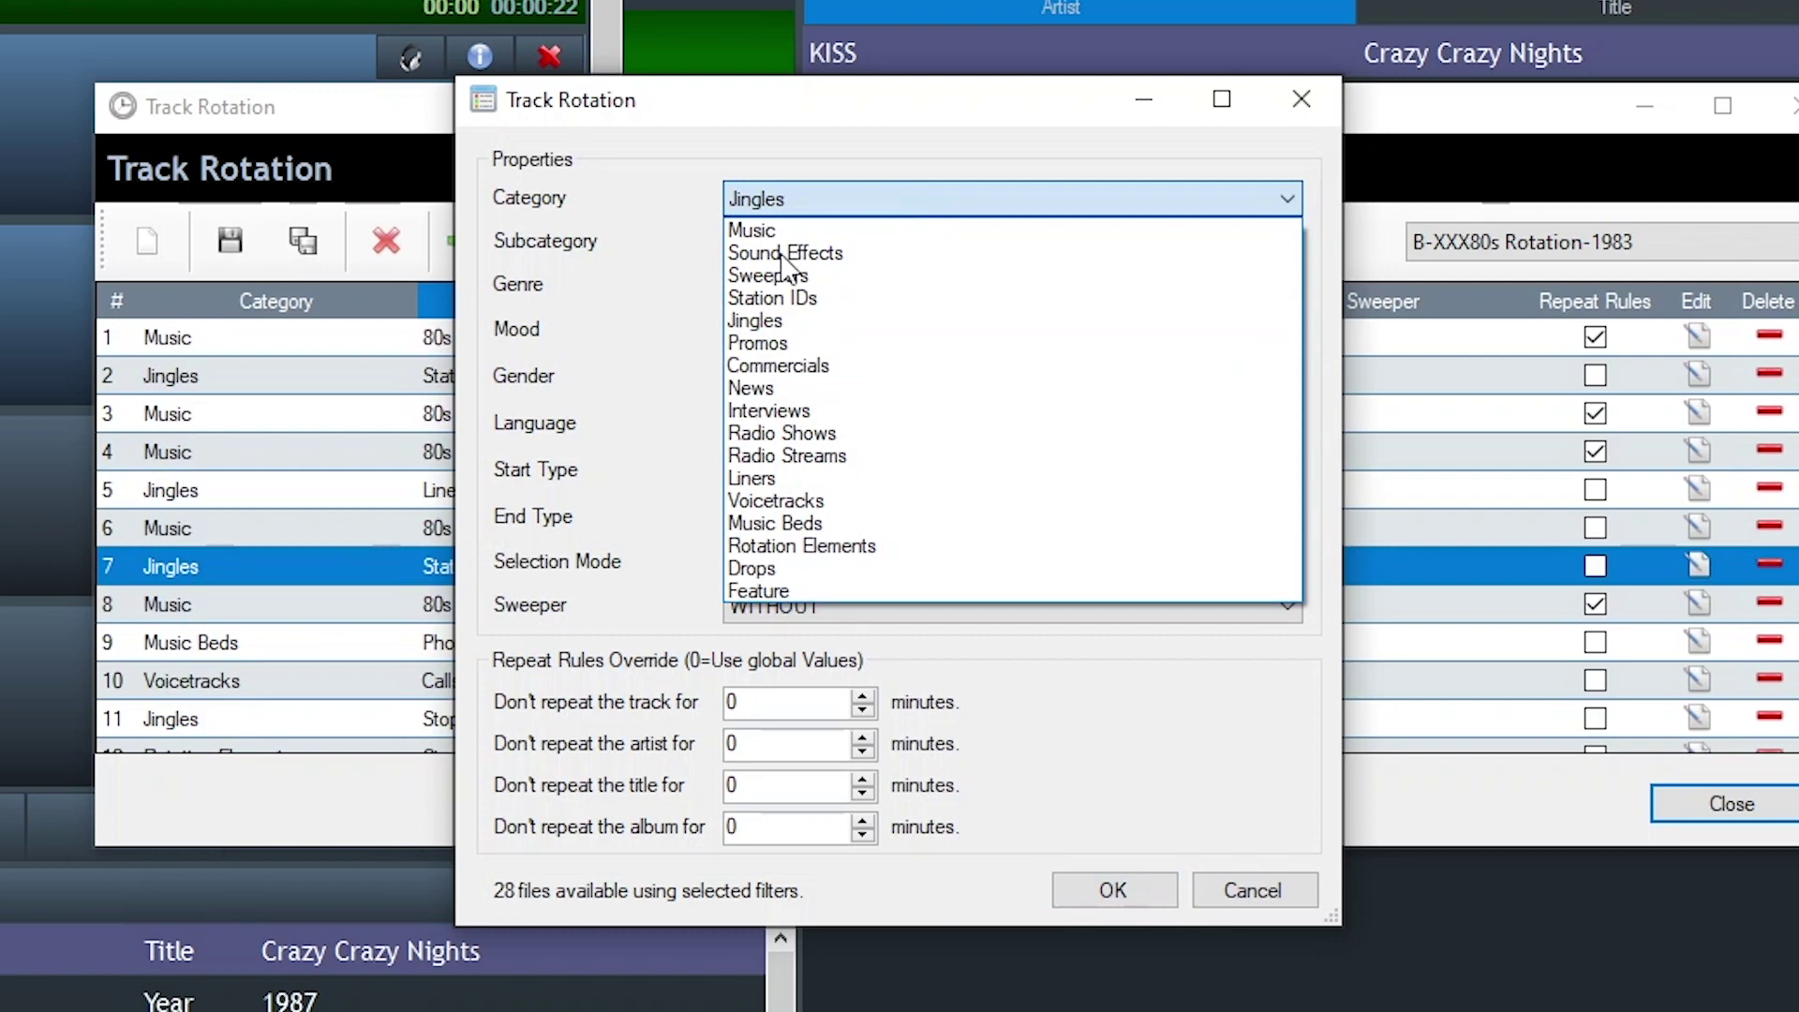
{"action": "left_click", "coordinate": [1012, 199]}
{"action": "left_click", "coordinate": [943, 245]}
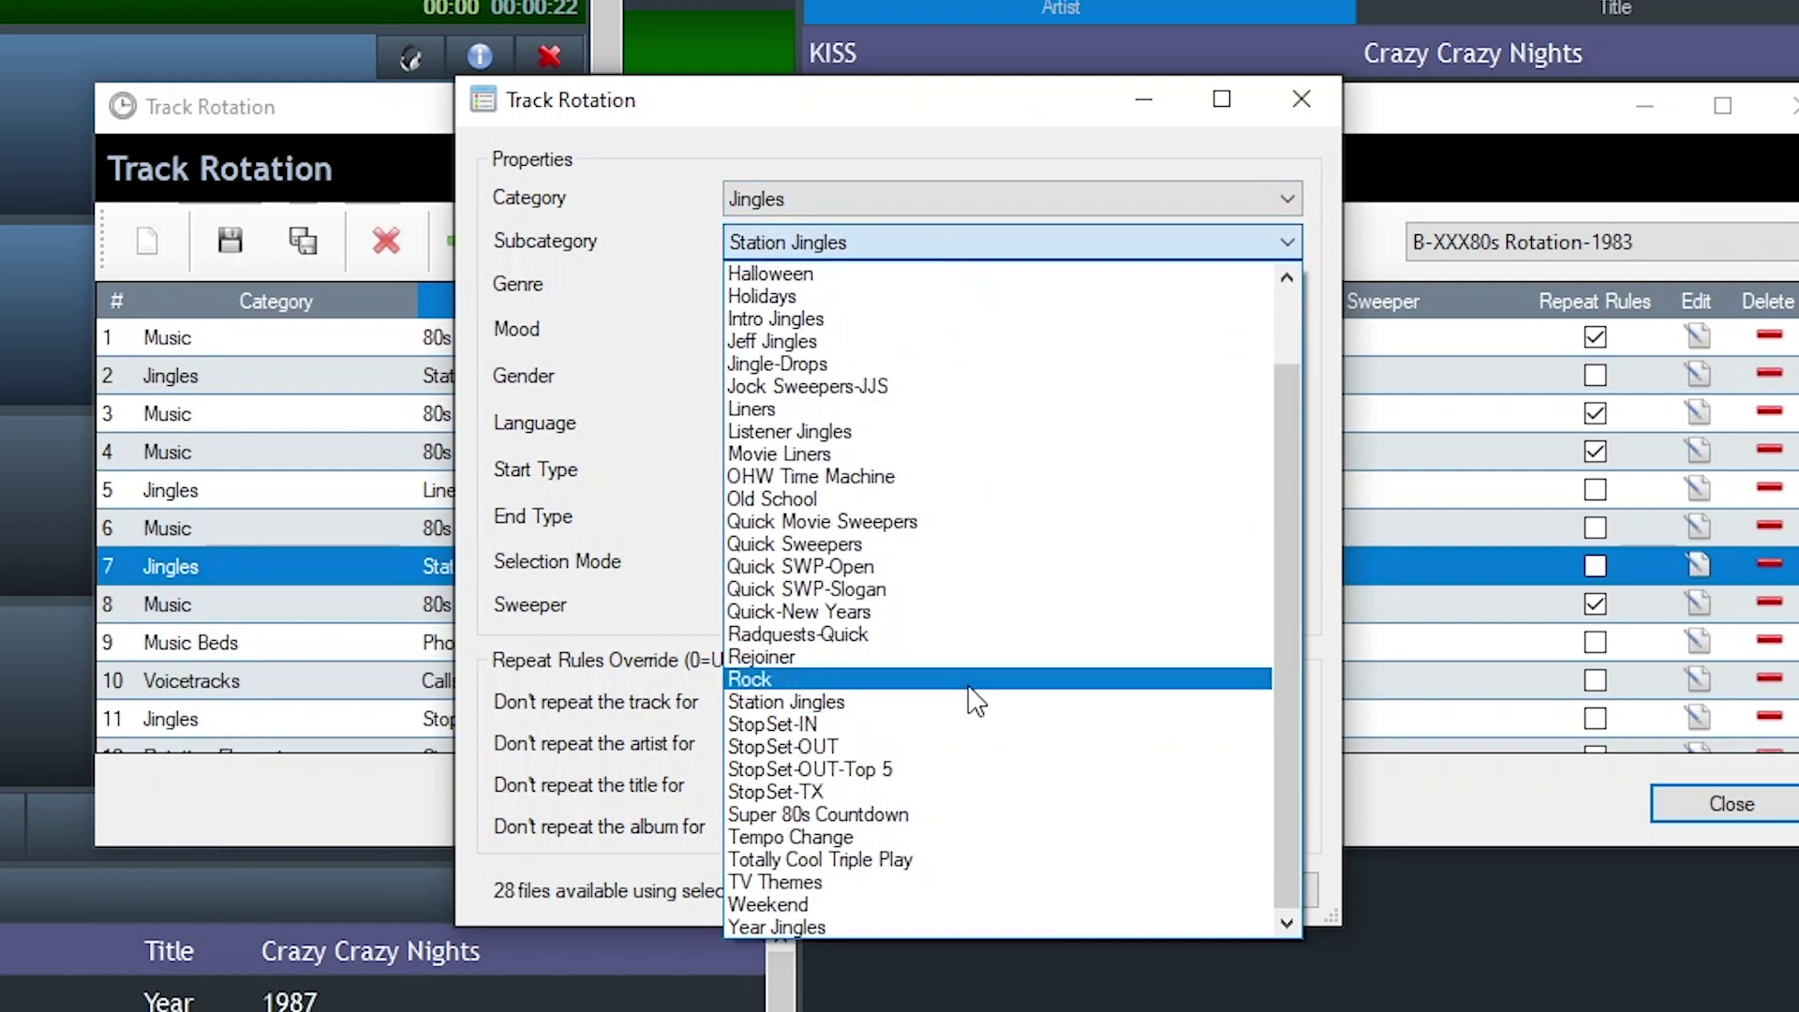
{"action": "left_click", "coordinate": [851, 925]}
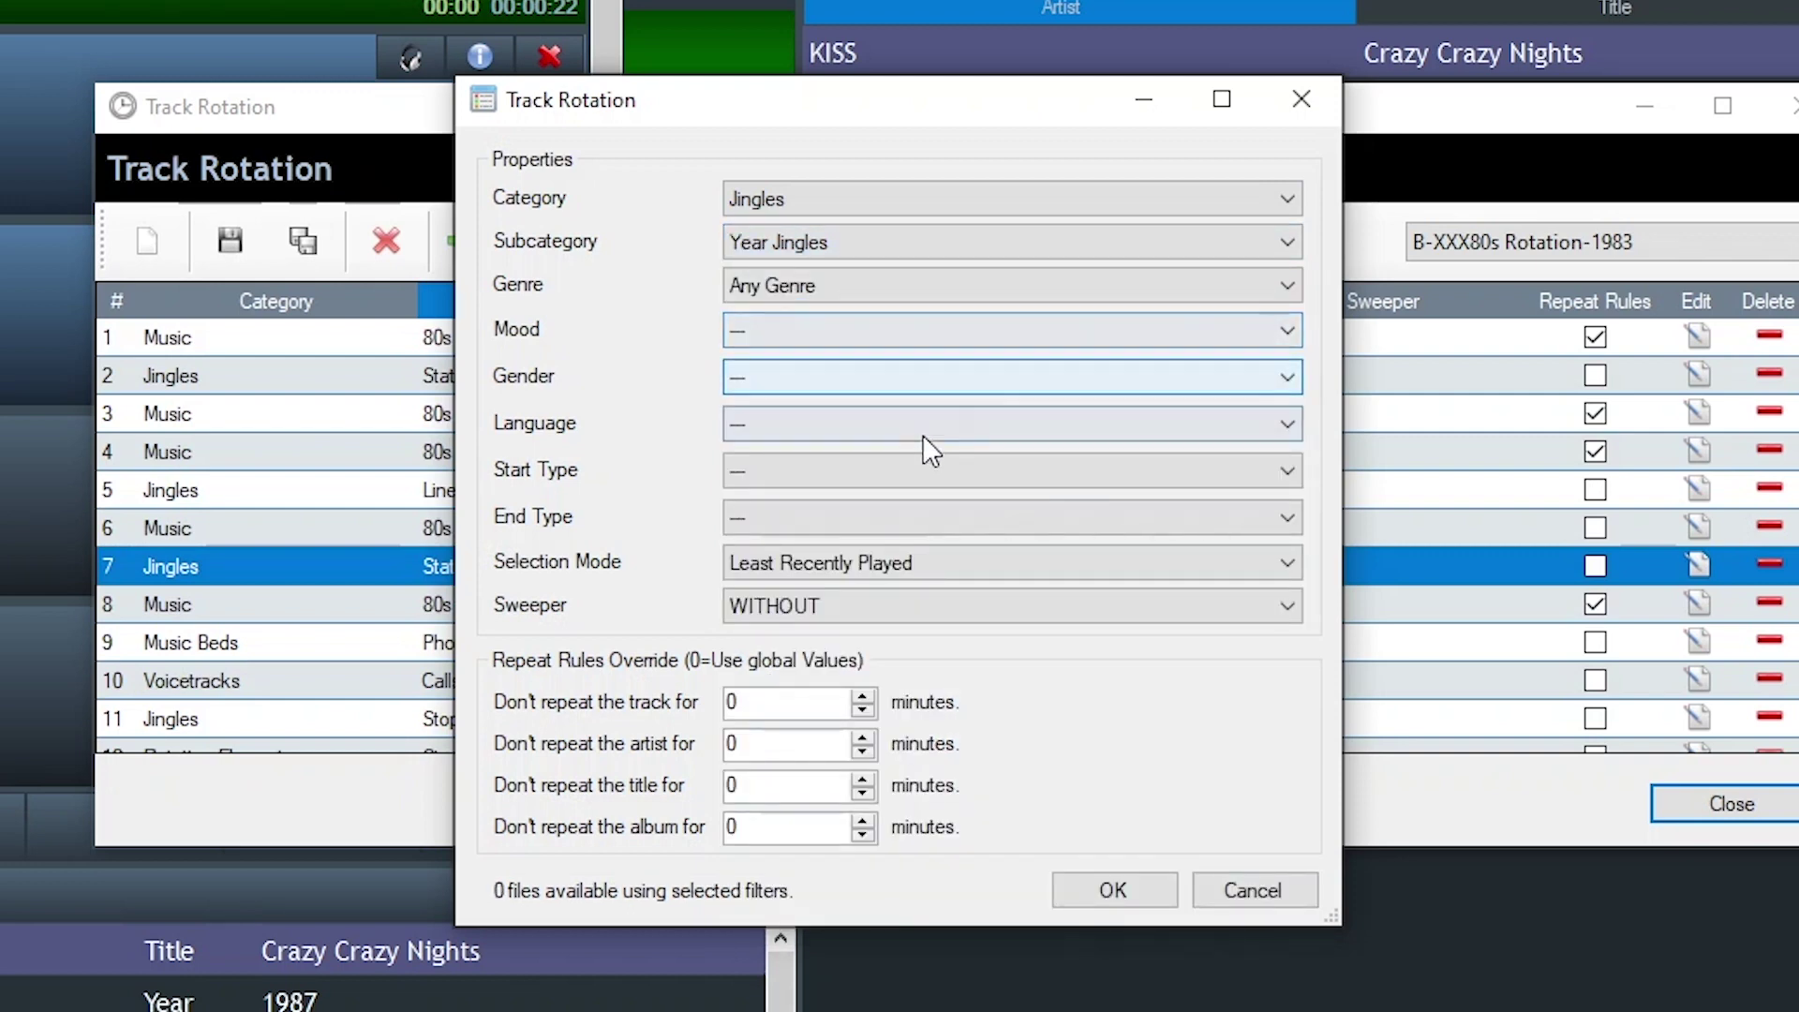
{"action": "left_click", "coordinate": [829, 423]}
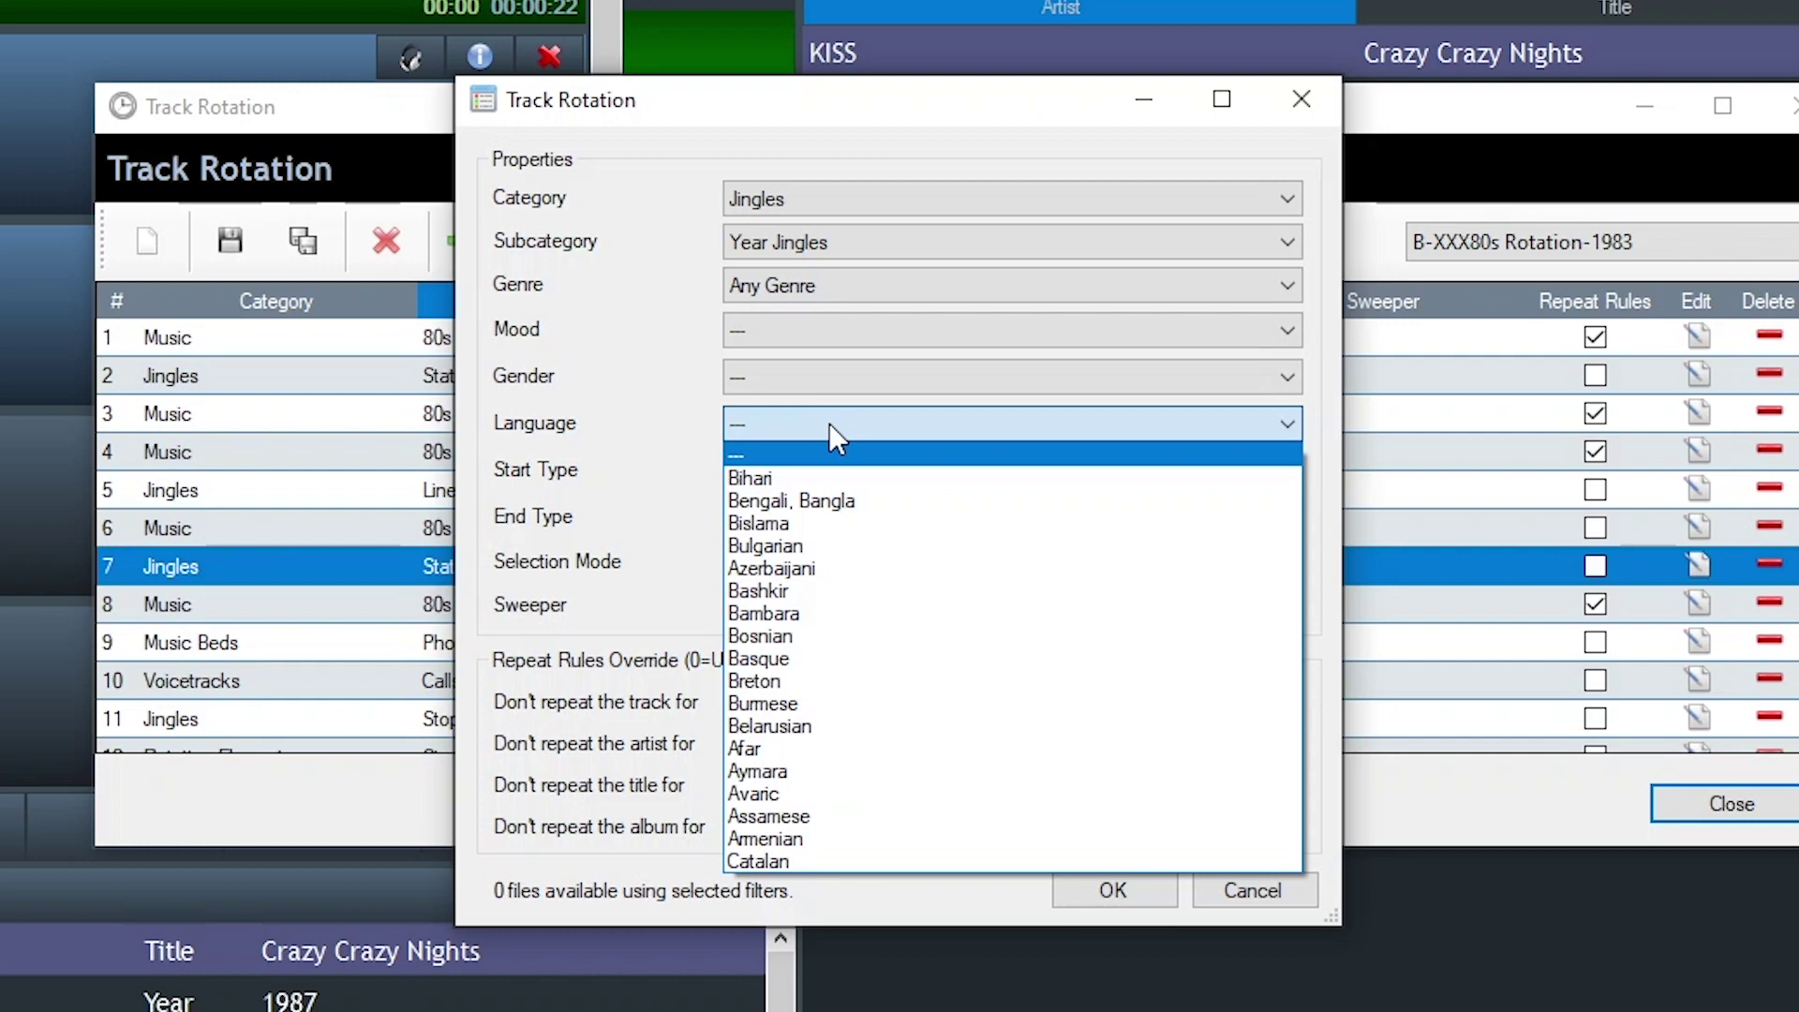
{"action": "left_click", "coordinate": [812, 478]}
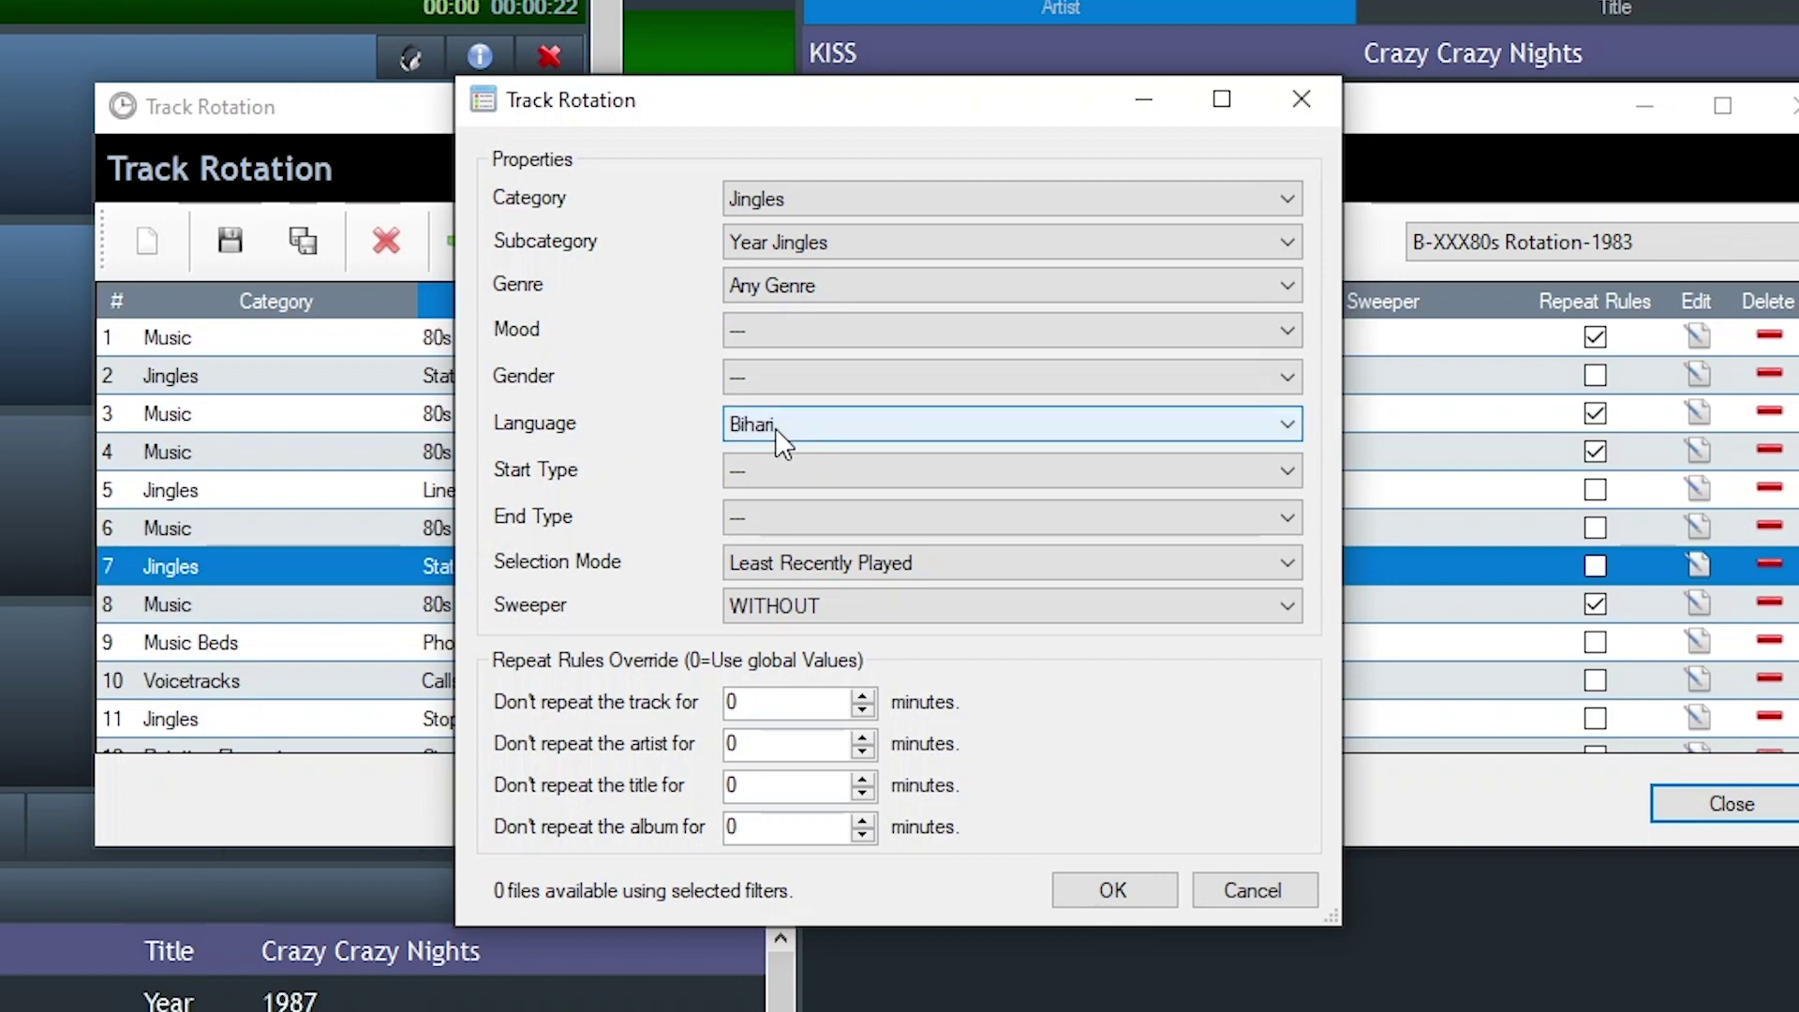
{"action": "left_click", "coordinate": [1102, 891]}
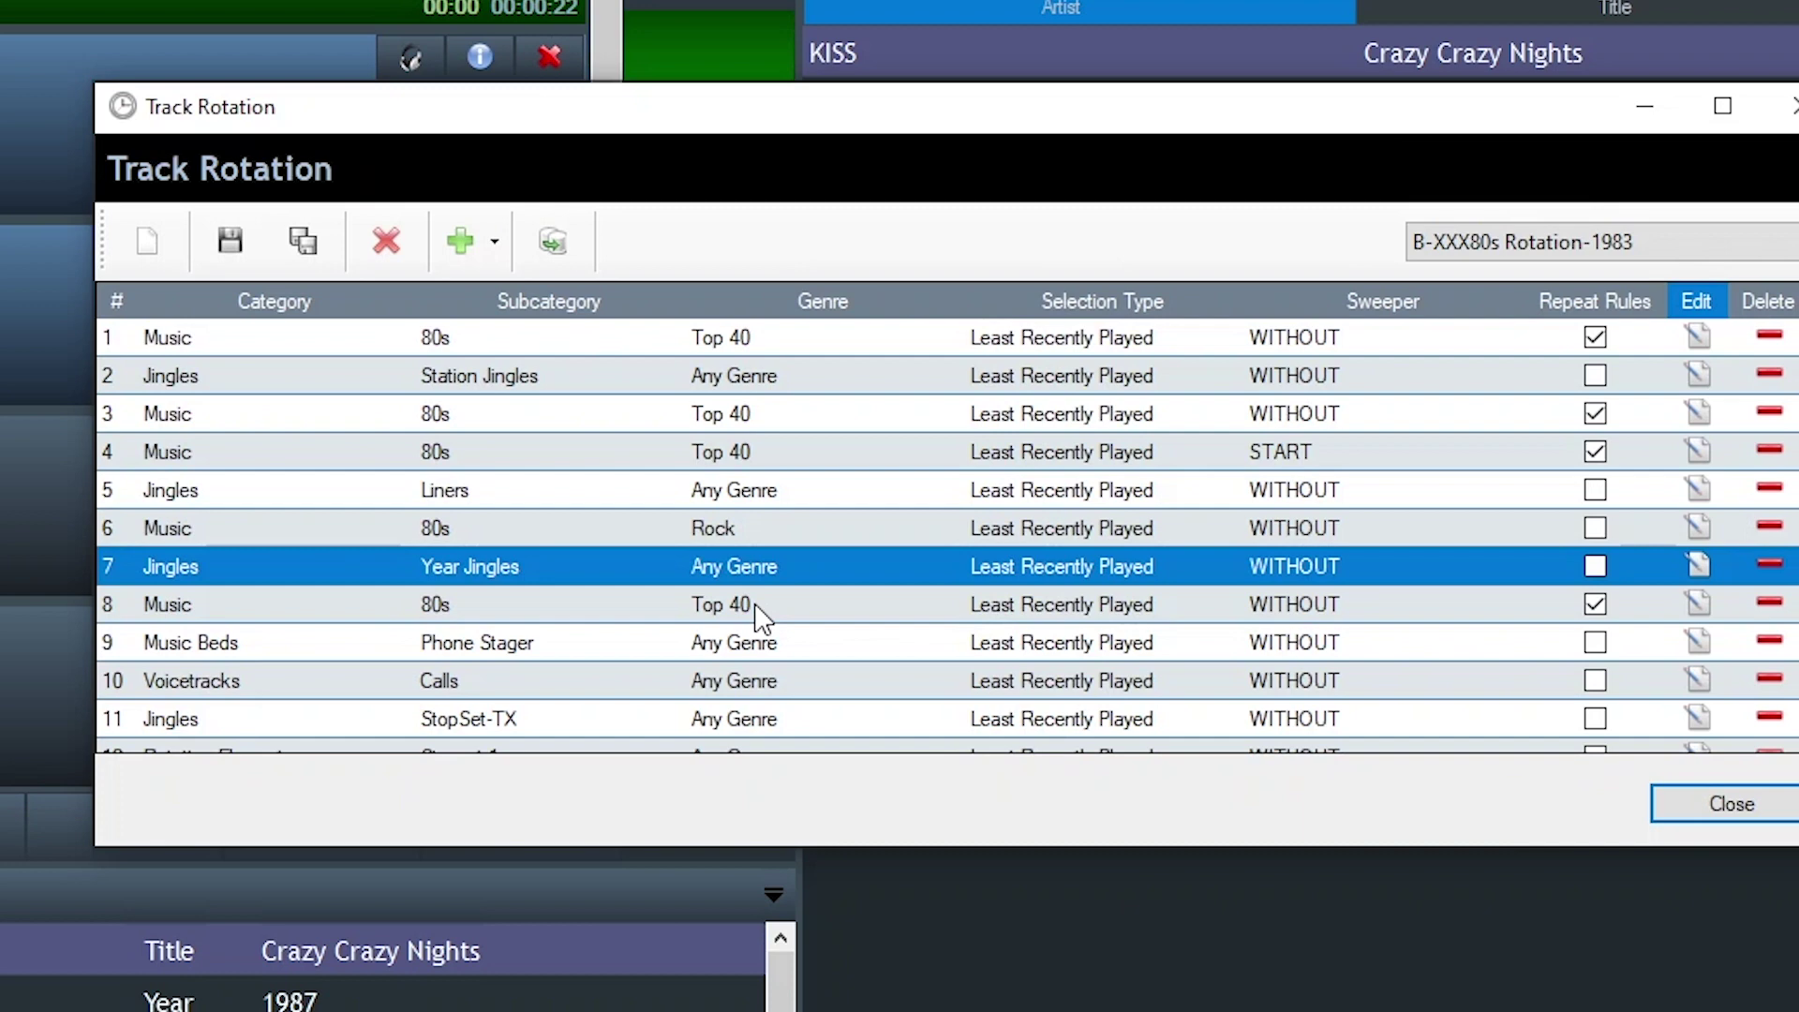
- Add a Bihari language filter to row 8's Music 80s Top 40 slot
{"action": "left_click", "coordinate": [761, 613]}
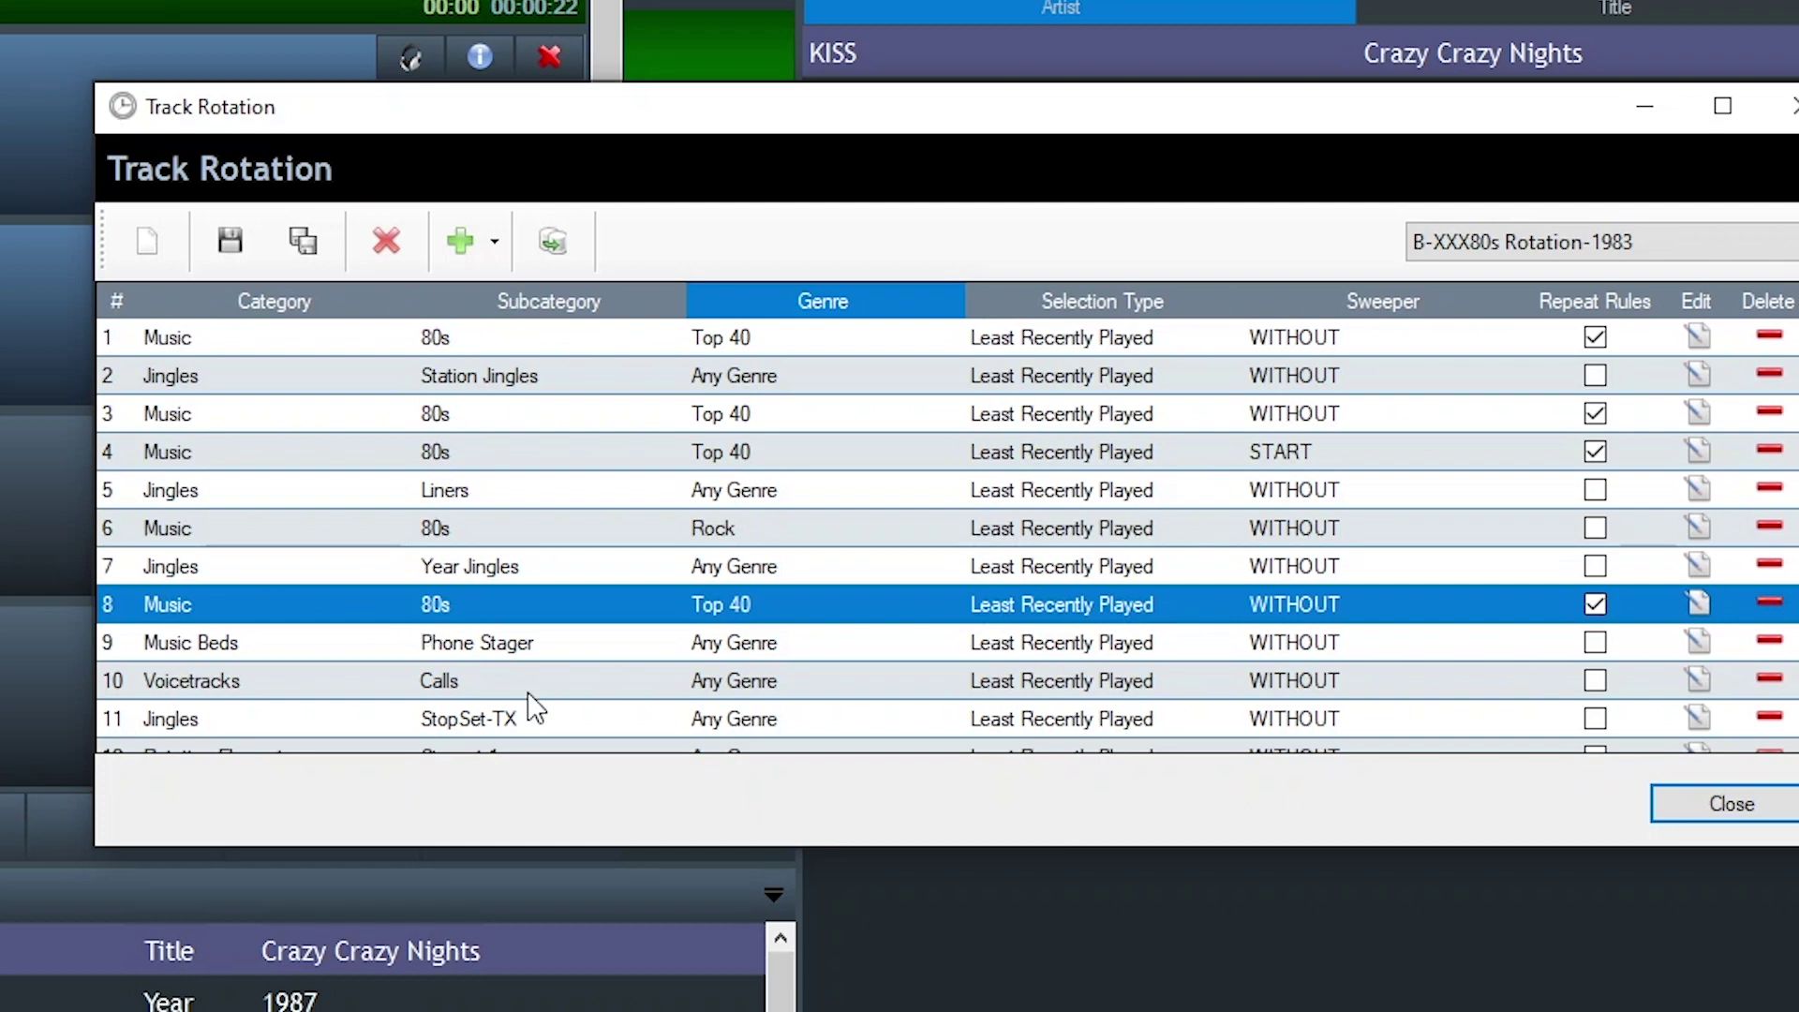
{"action": "left_click", "coordinate": [1698, 602]}
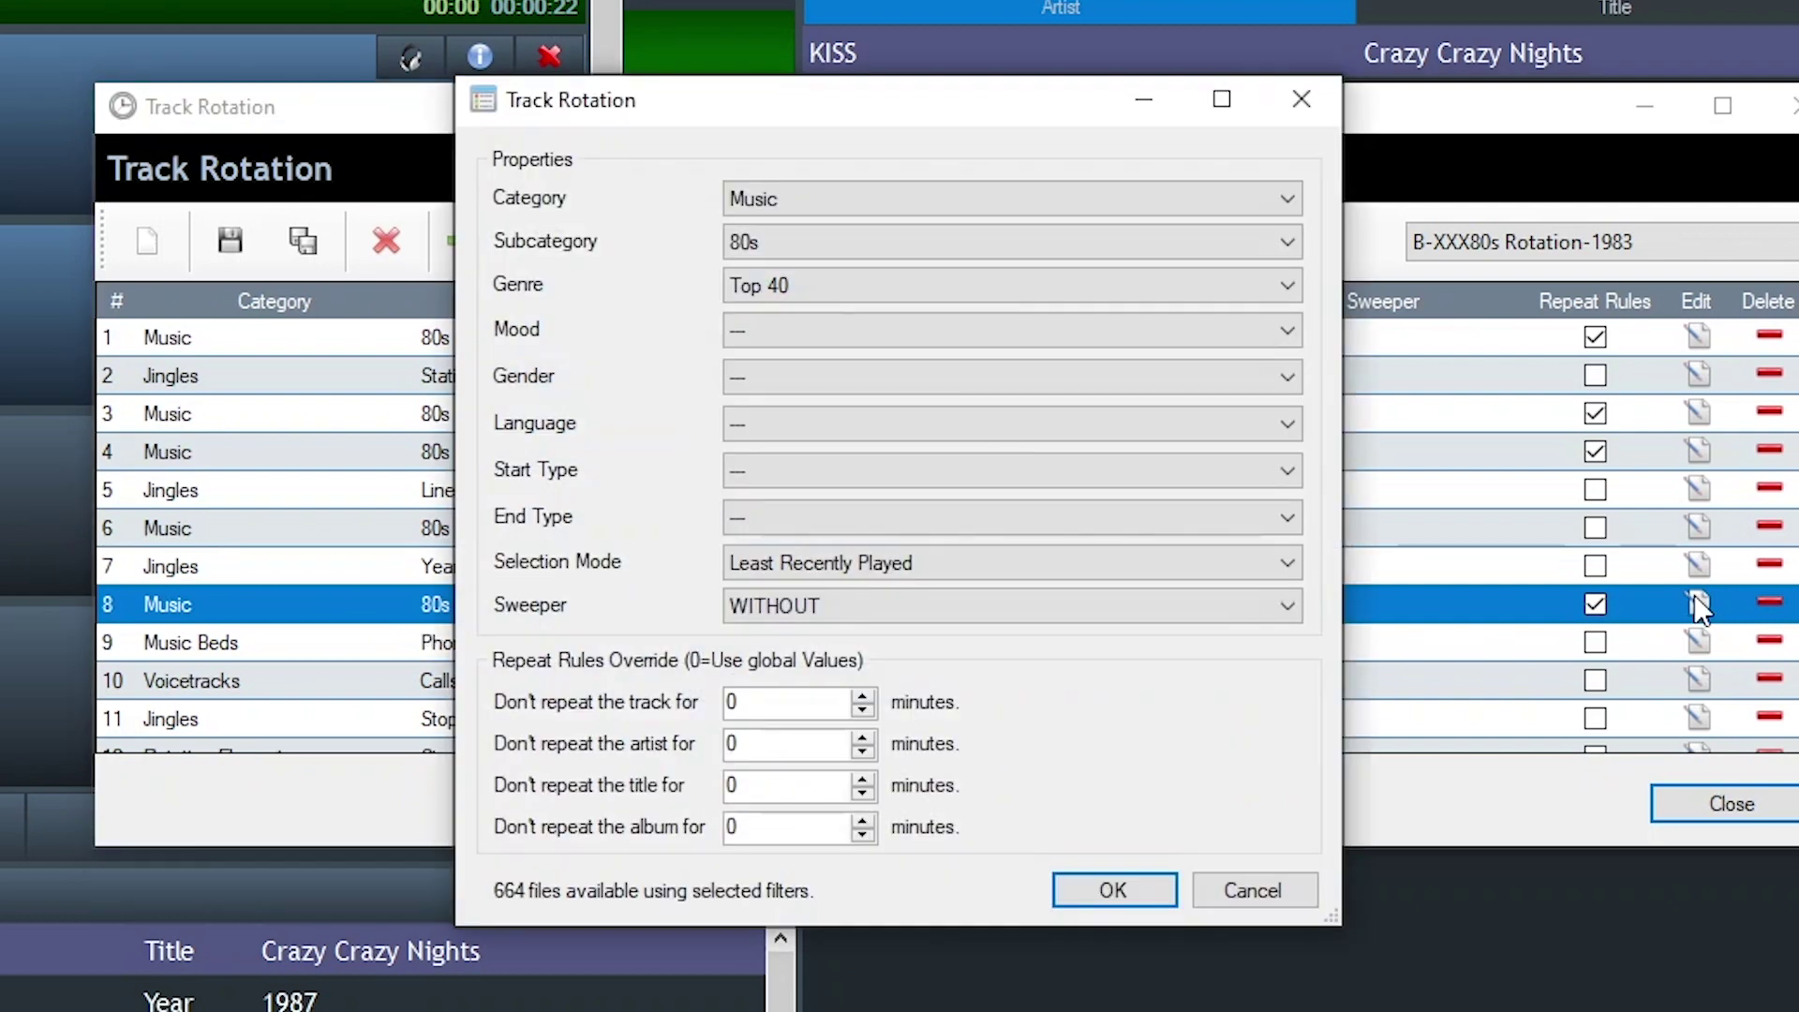
{"action": "left_click", "coordinate": [761, 425]}
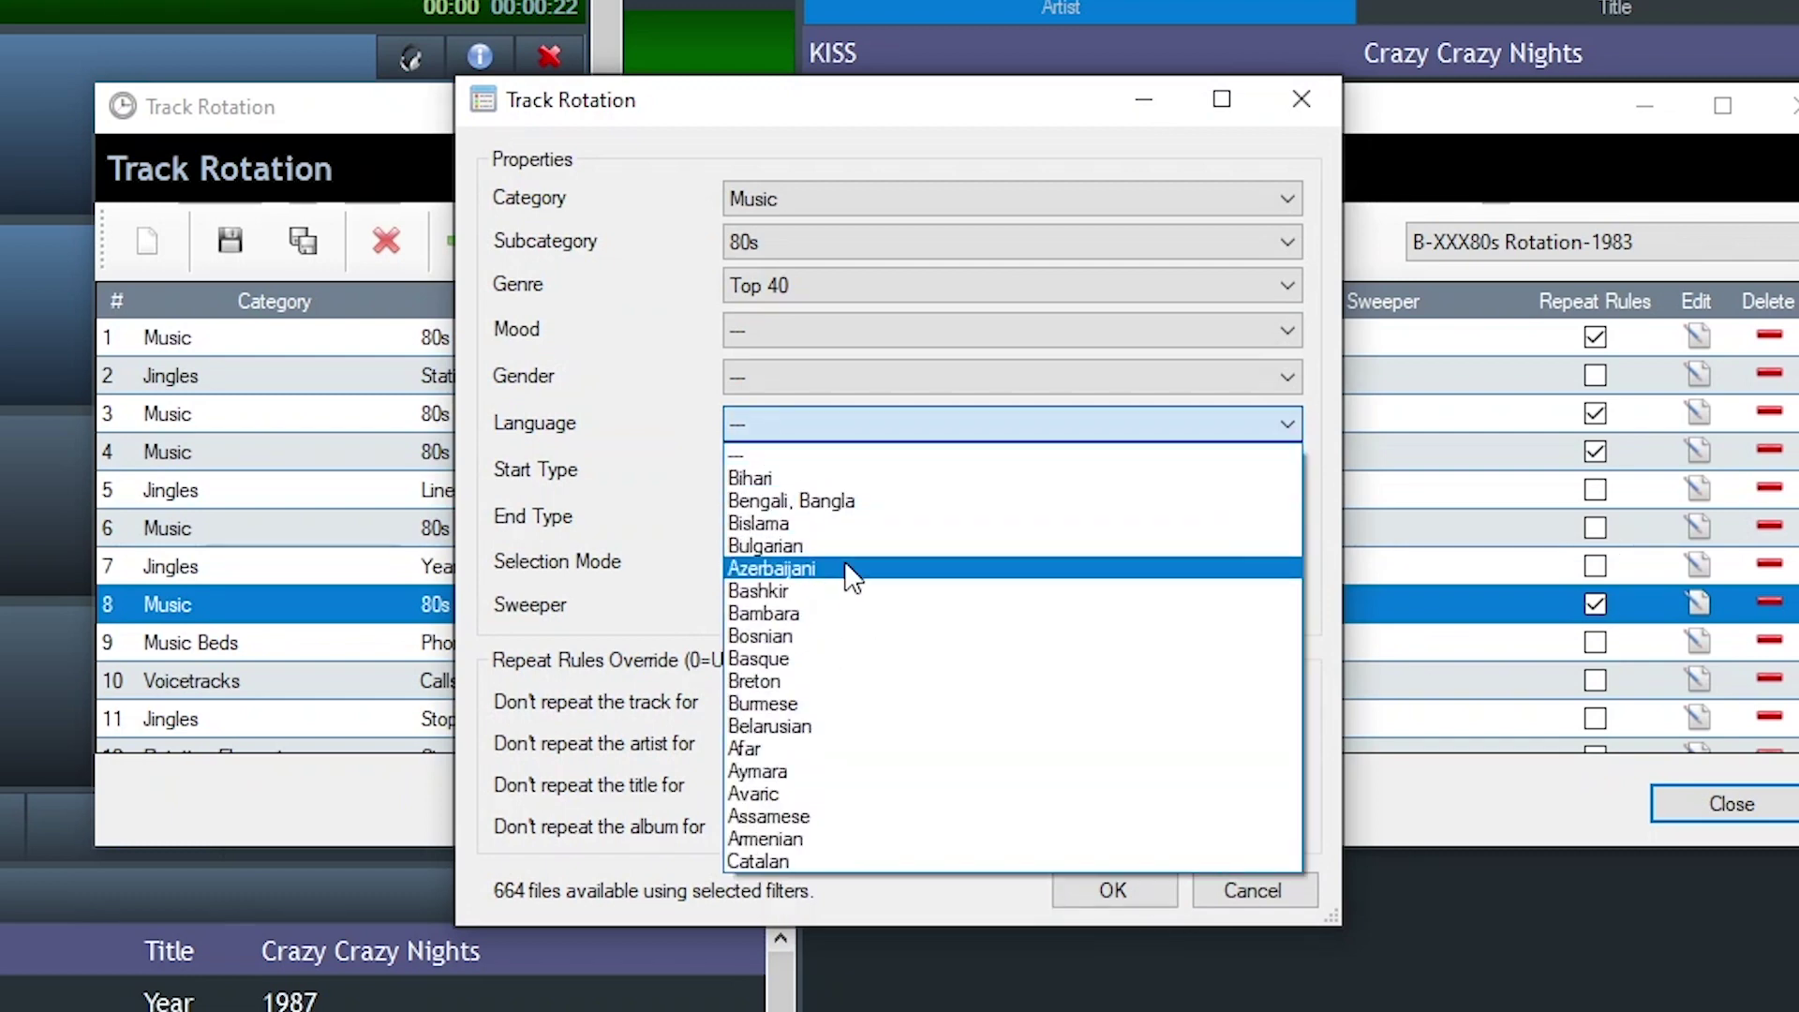
{"action": "left_click", "coordinate": [817, 477]}
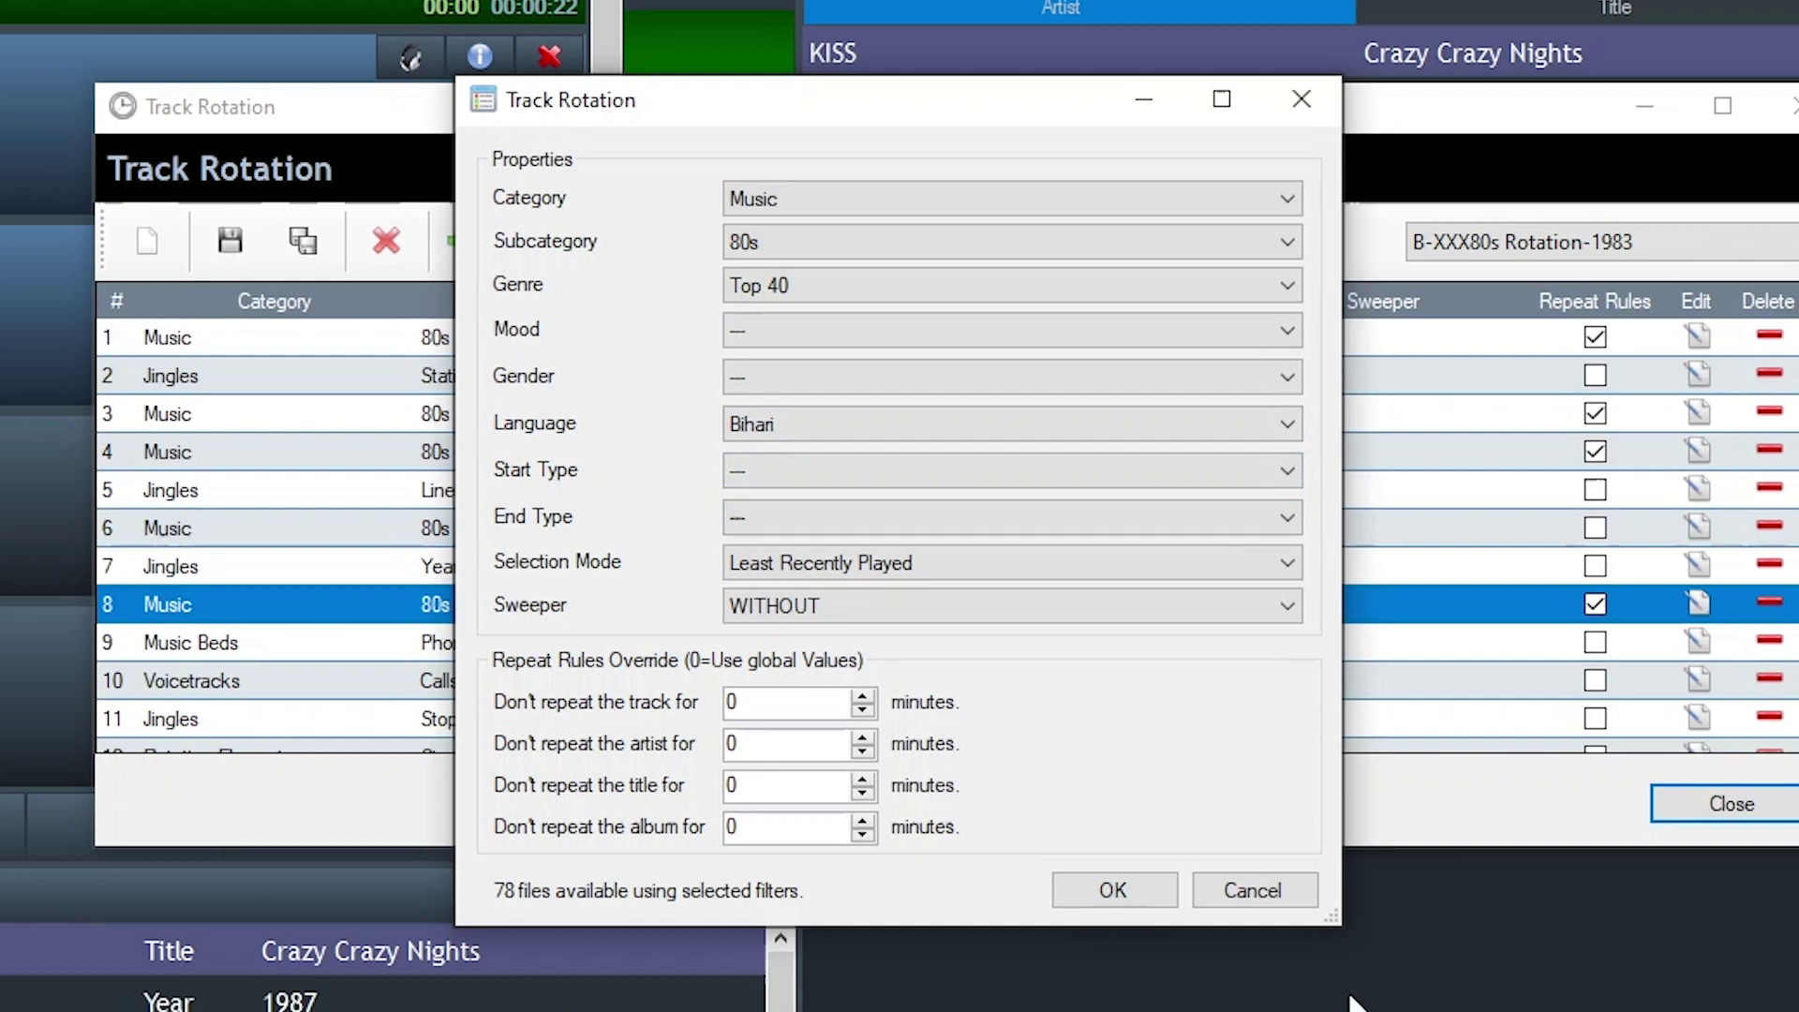
{"action": "left_click", "coordinate": [1143, 895]}
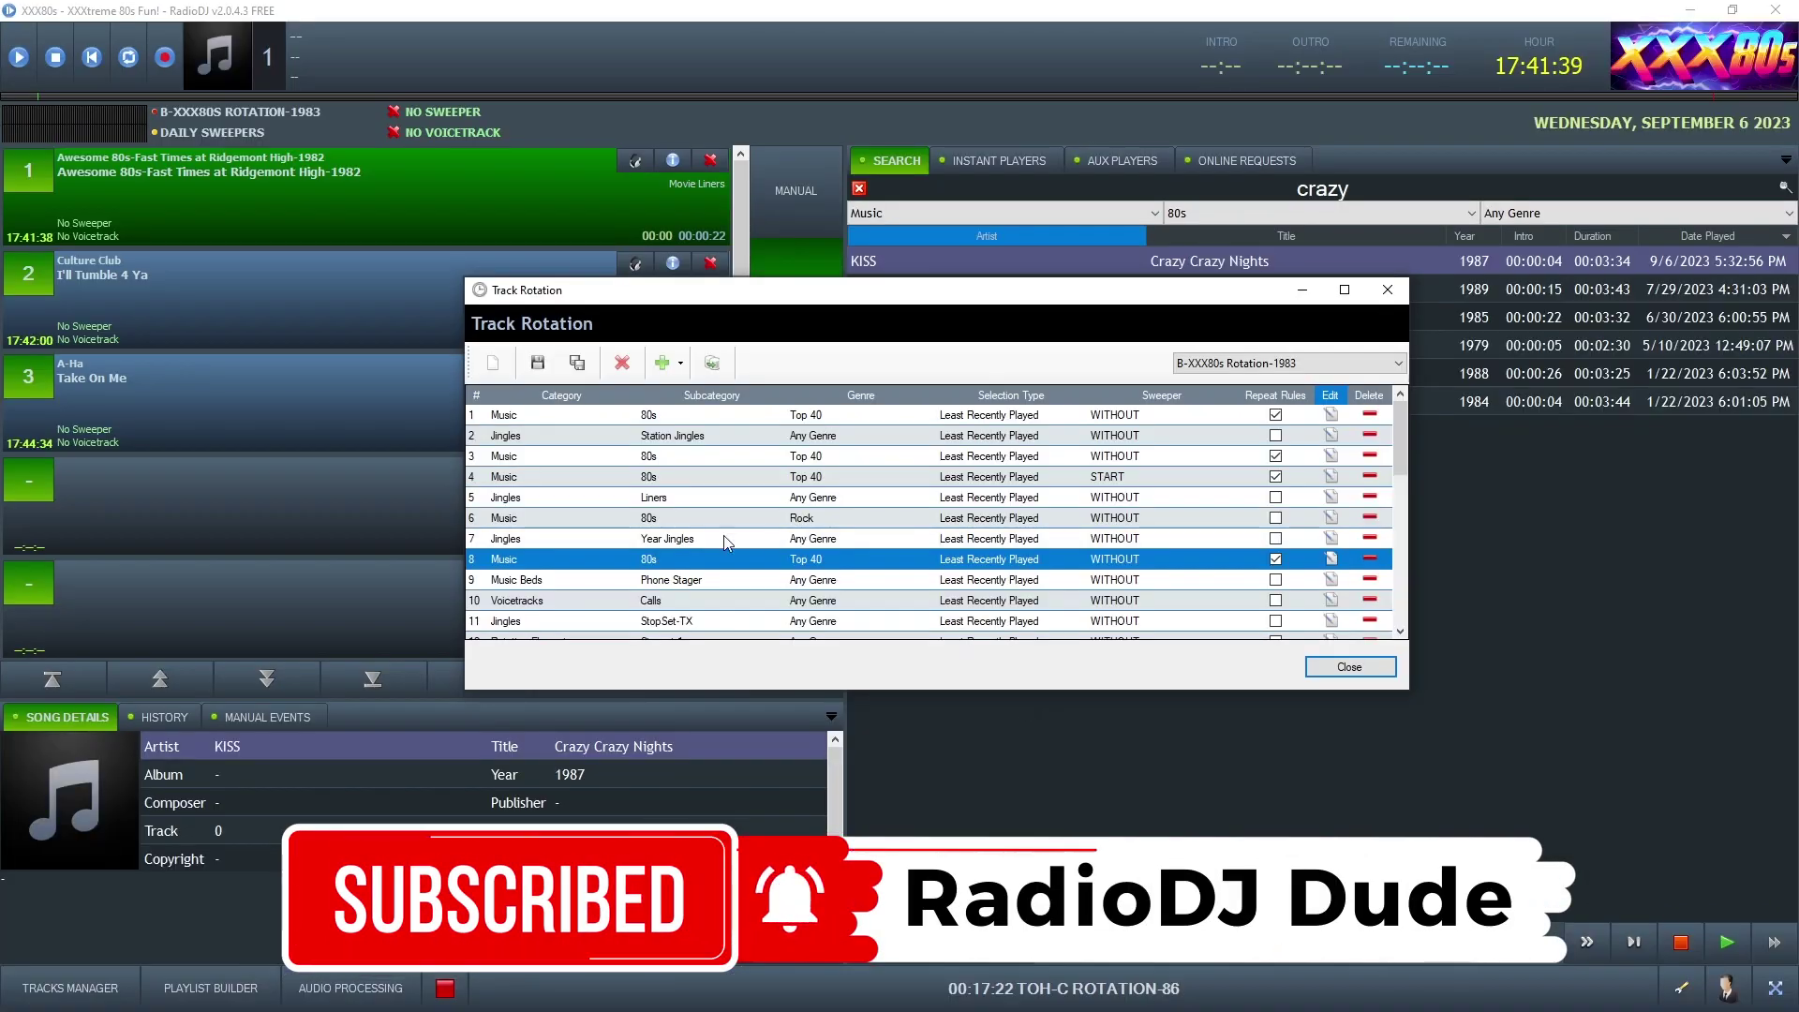
- Close the Track Rotation window to get back to the main playout window
{"action": "left_click", "coordinate": [667, 551]}
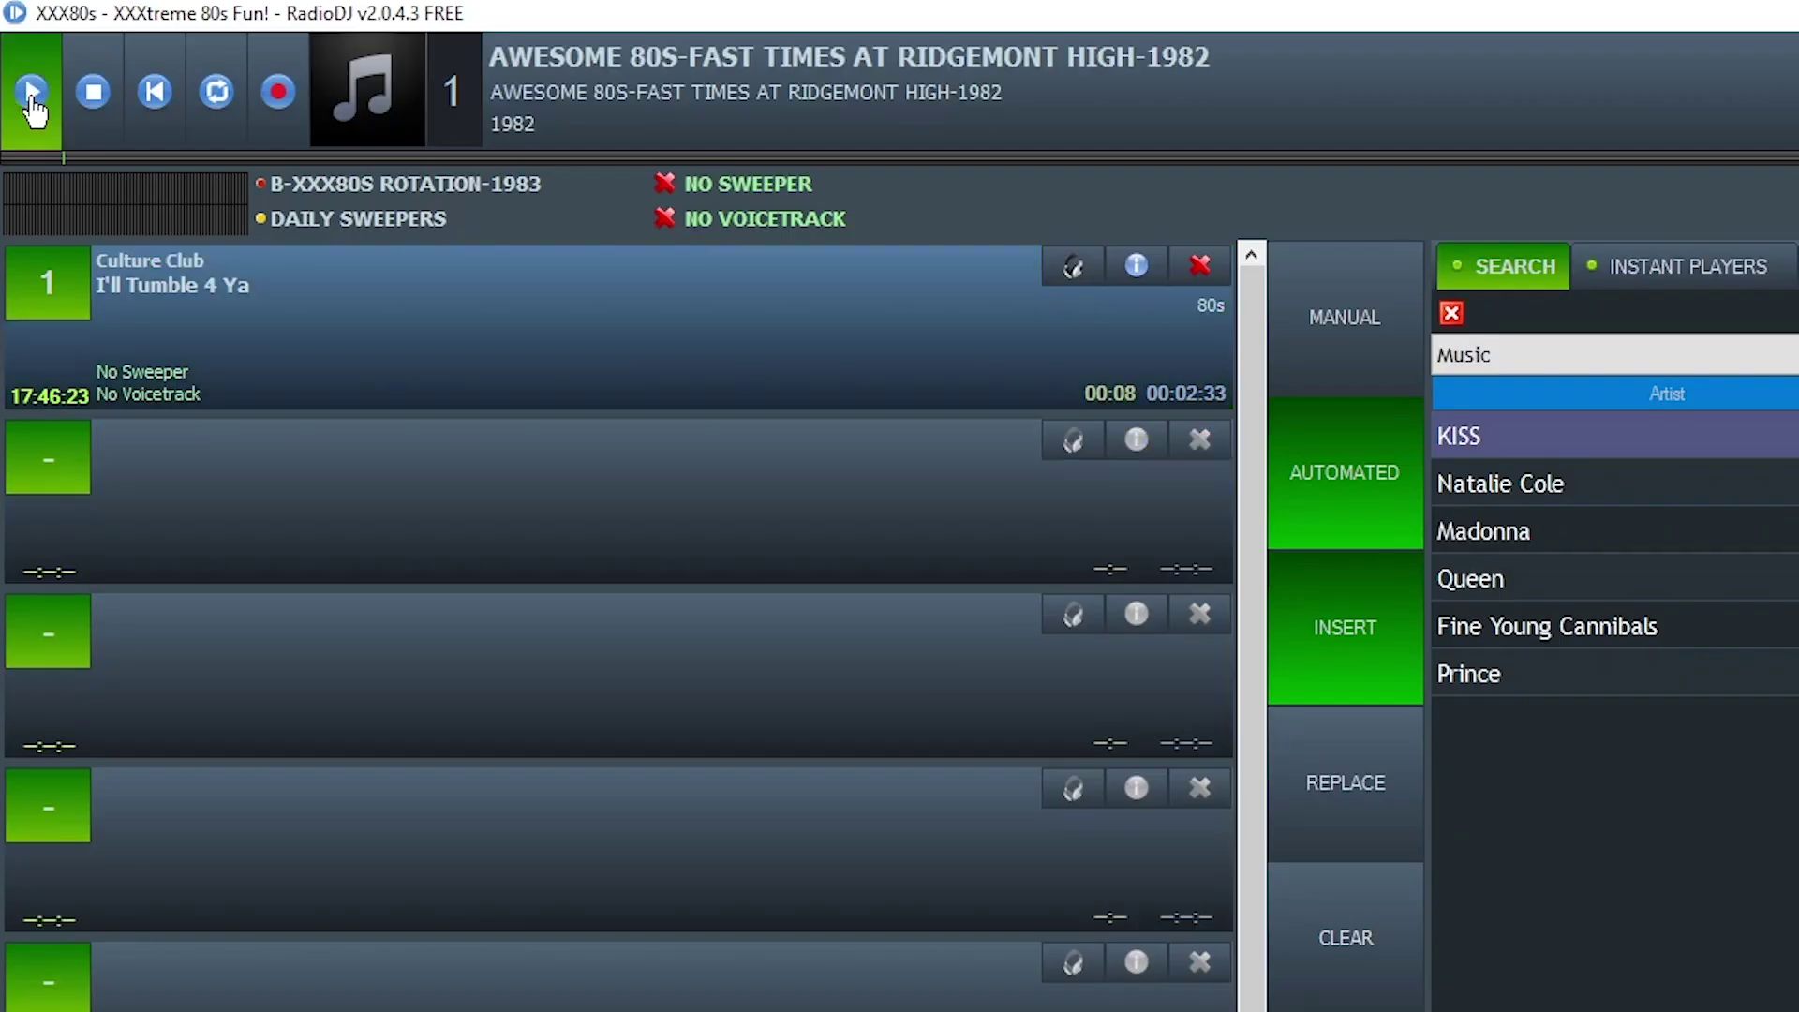
- Start playback of the queued Fast Times at Ridgemont High jingle
{"action": "left_click", "coordinate": [17, 57]}
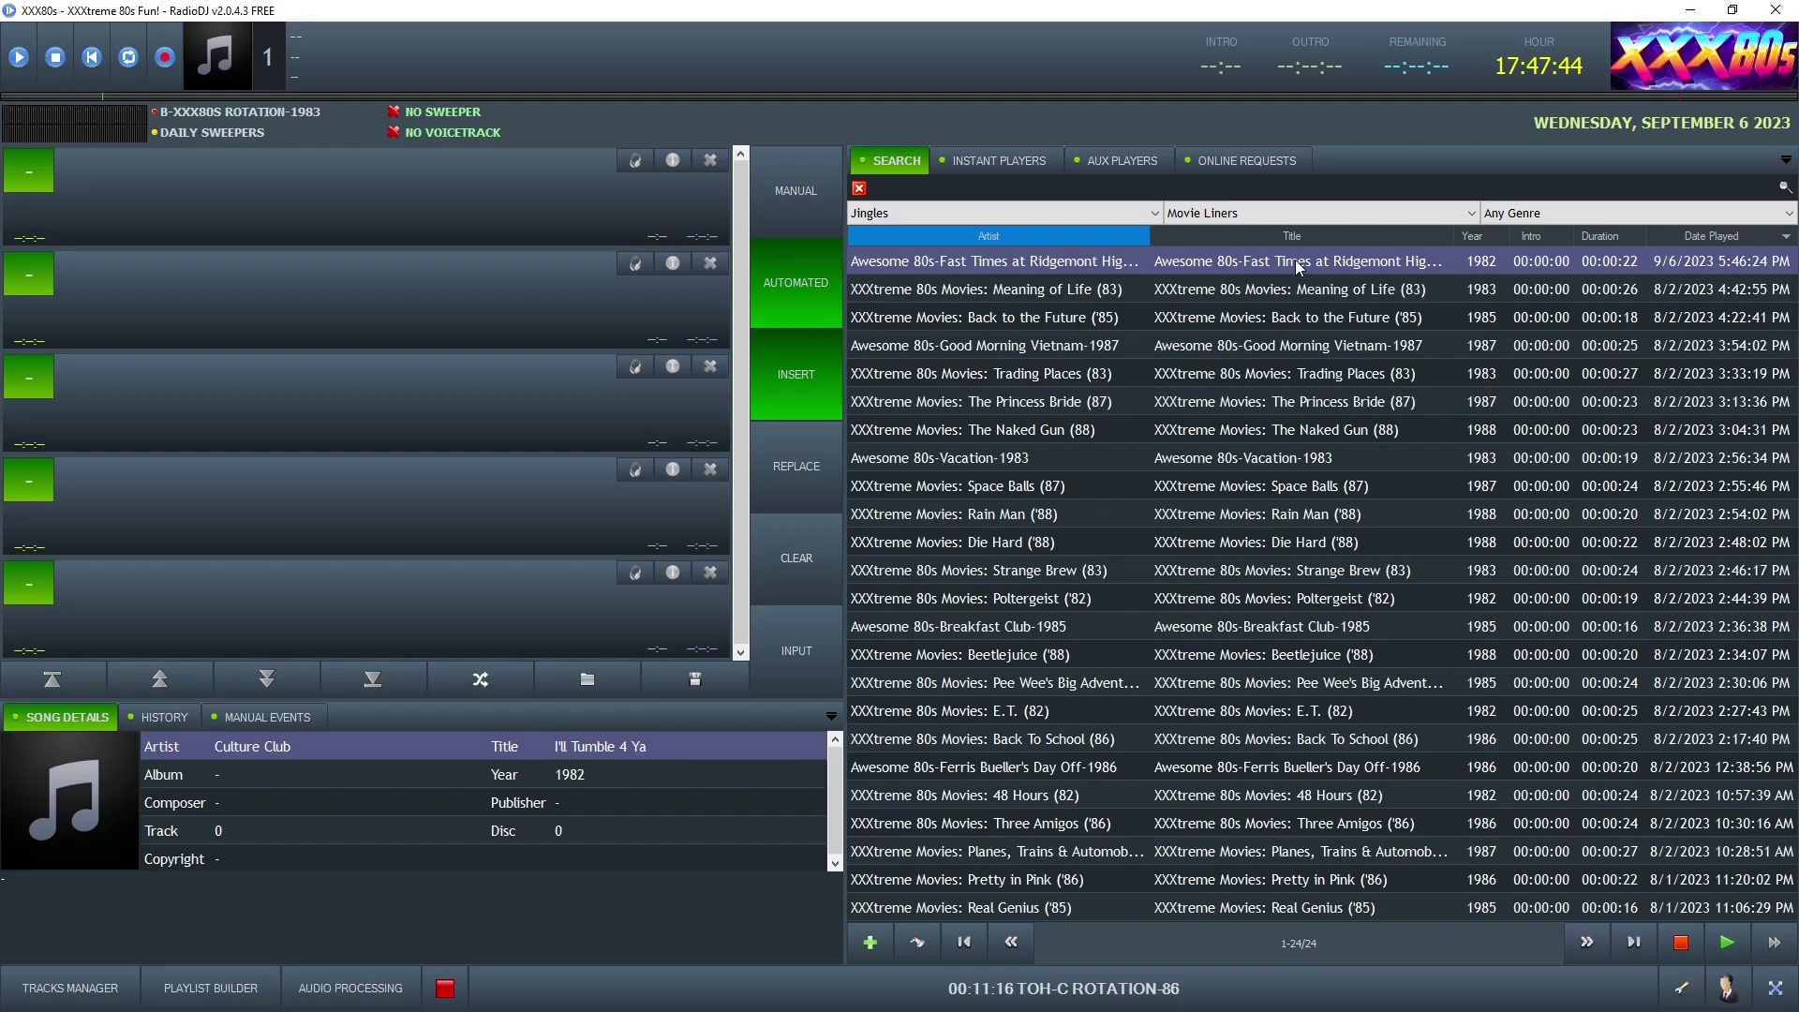
- Check that the Fast Times at Ridgemont High jingle's Language is Basque
{"action": "right_click", "coordinate": [990, 192]}
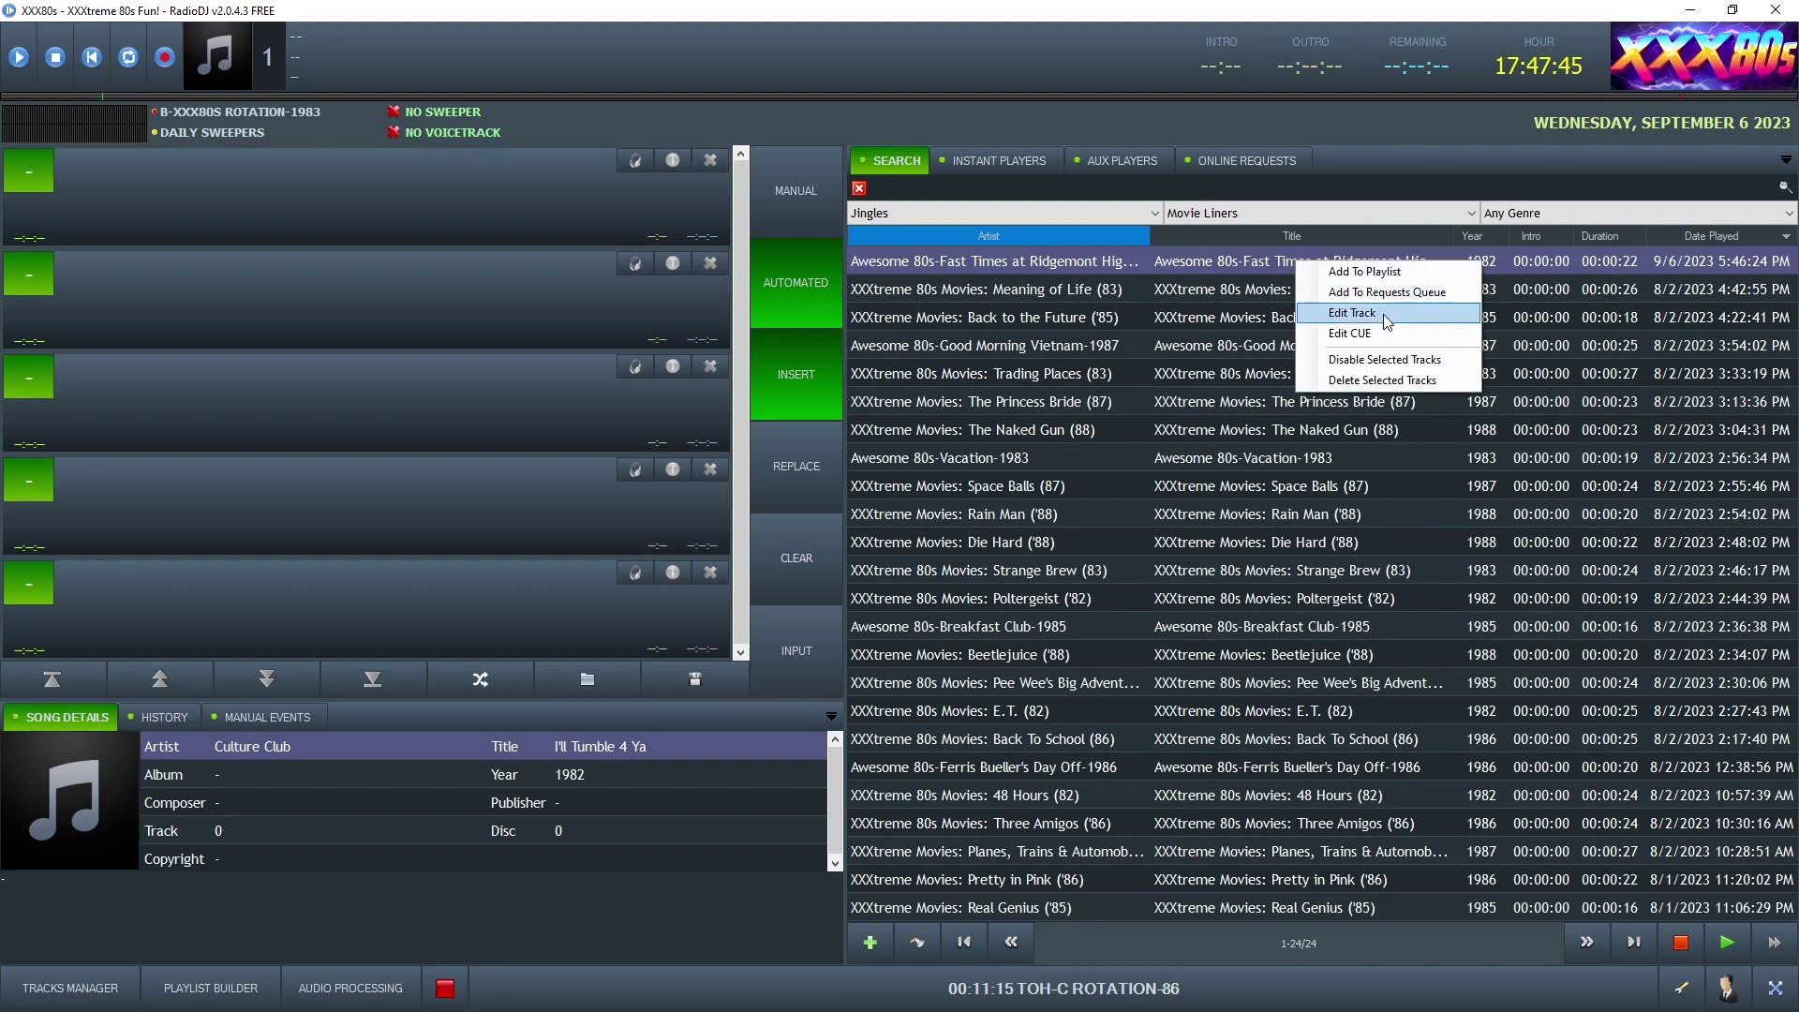
{"action": "left_click", "coordinate": [1140, 290]}
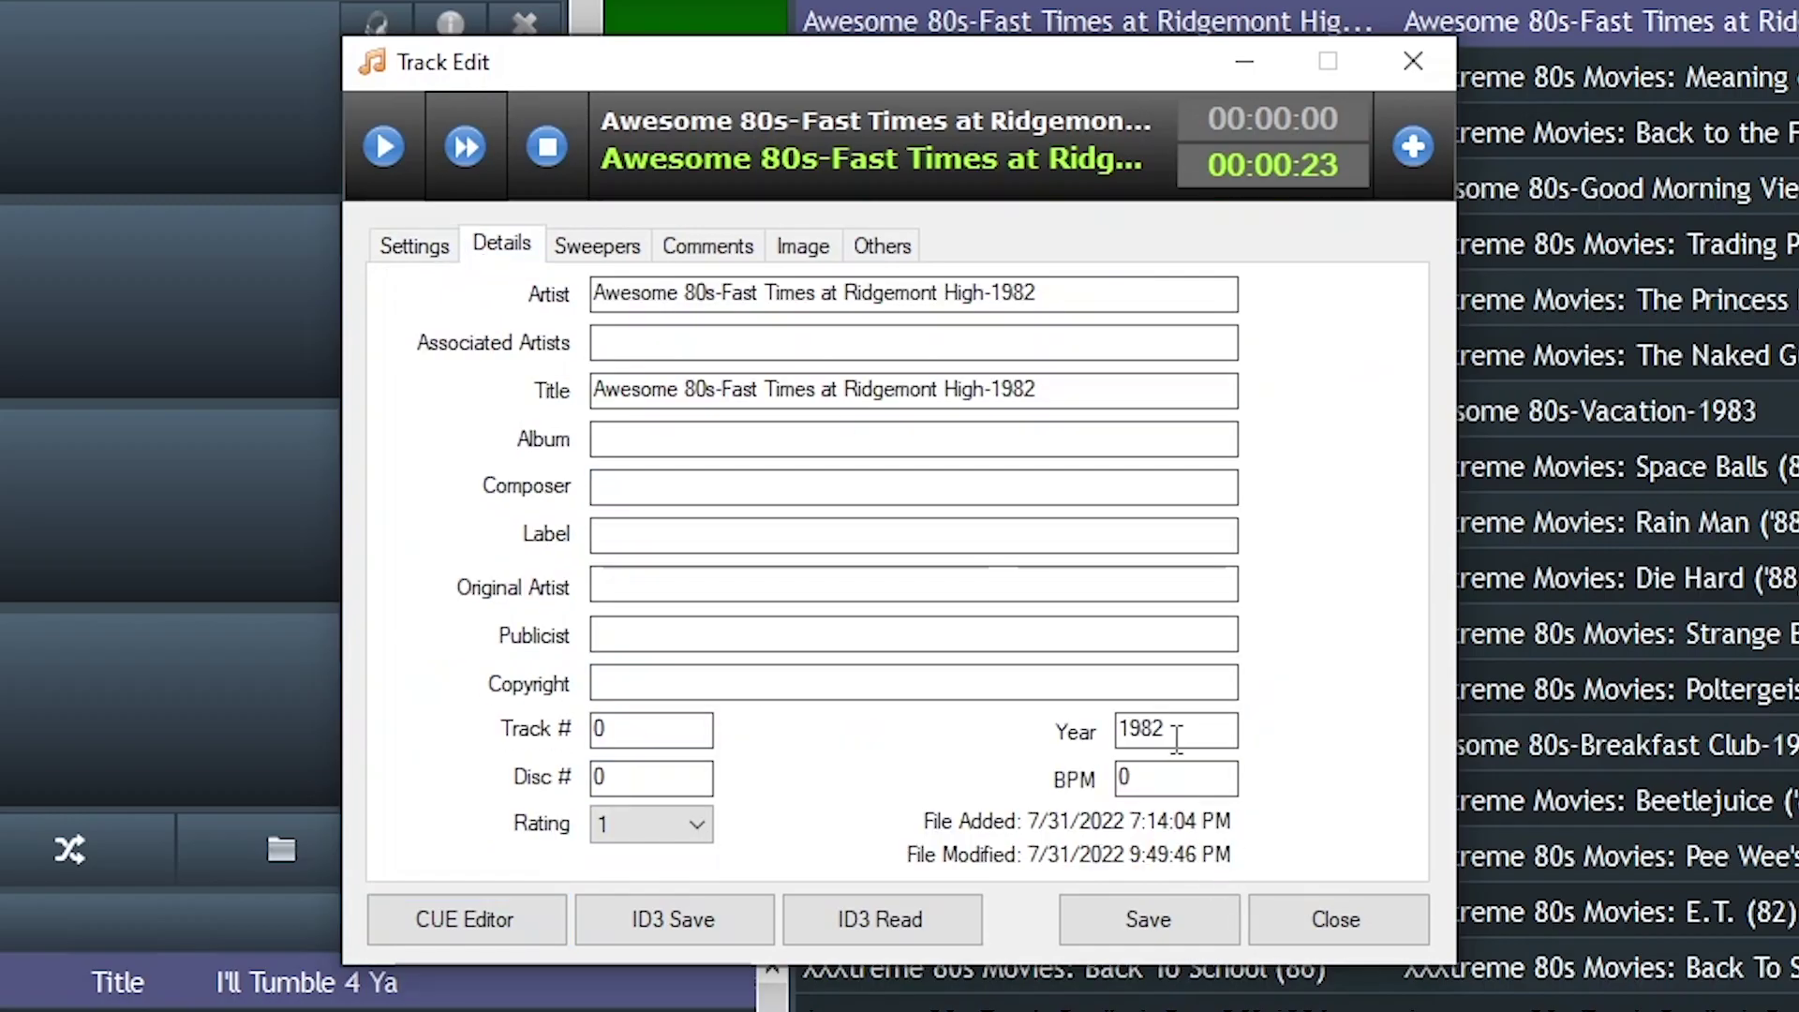
{"action": "left_click", "coordinate": [882, 245]}
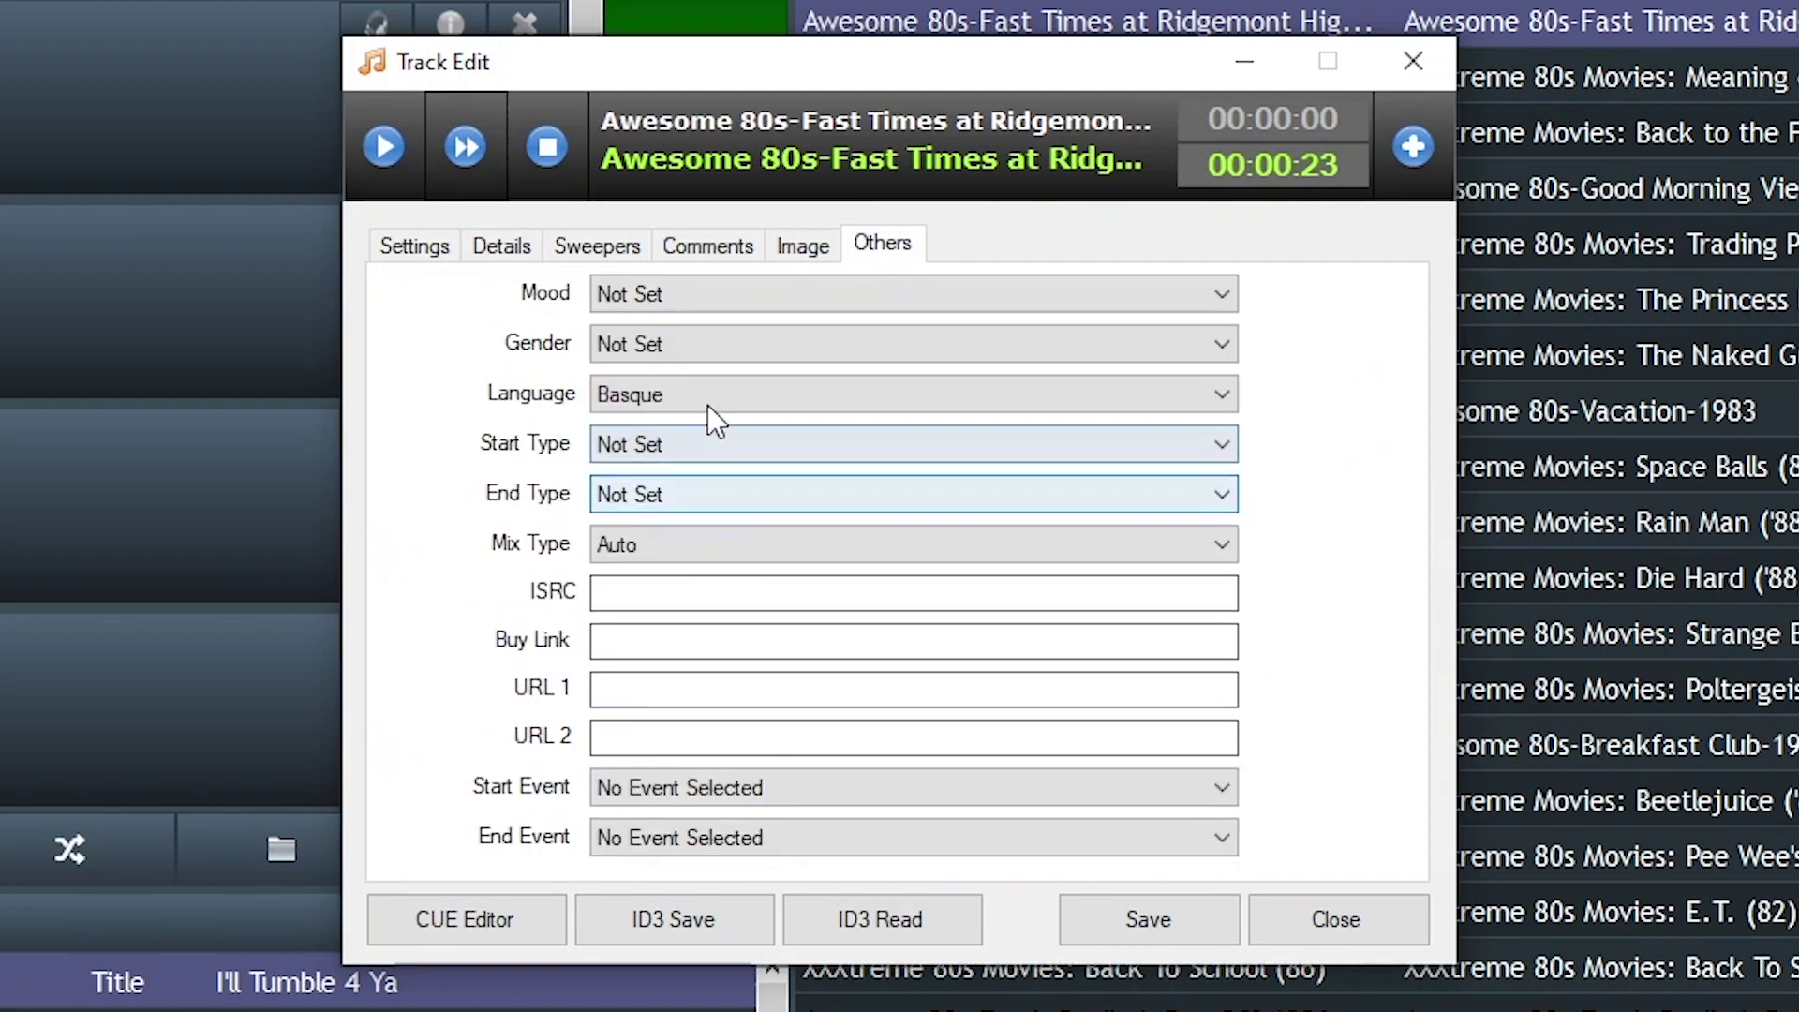
{"action": "left_click", "coordinate": [772, 388]}
{"action": "left_click", "coordinate": [776, 398]}
{"action": "left_click", "coordinate": [1335, 920]}
{"action": "left_click", "coordinate": [1682, 987]}
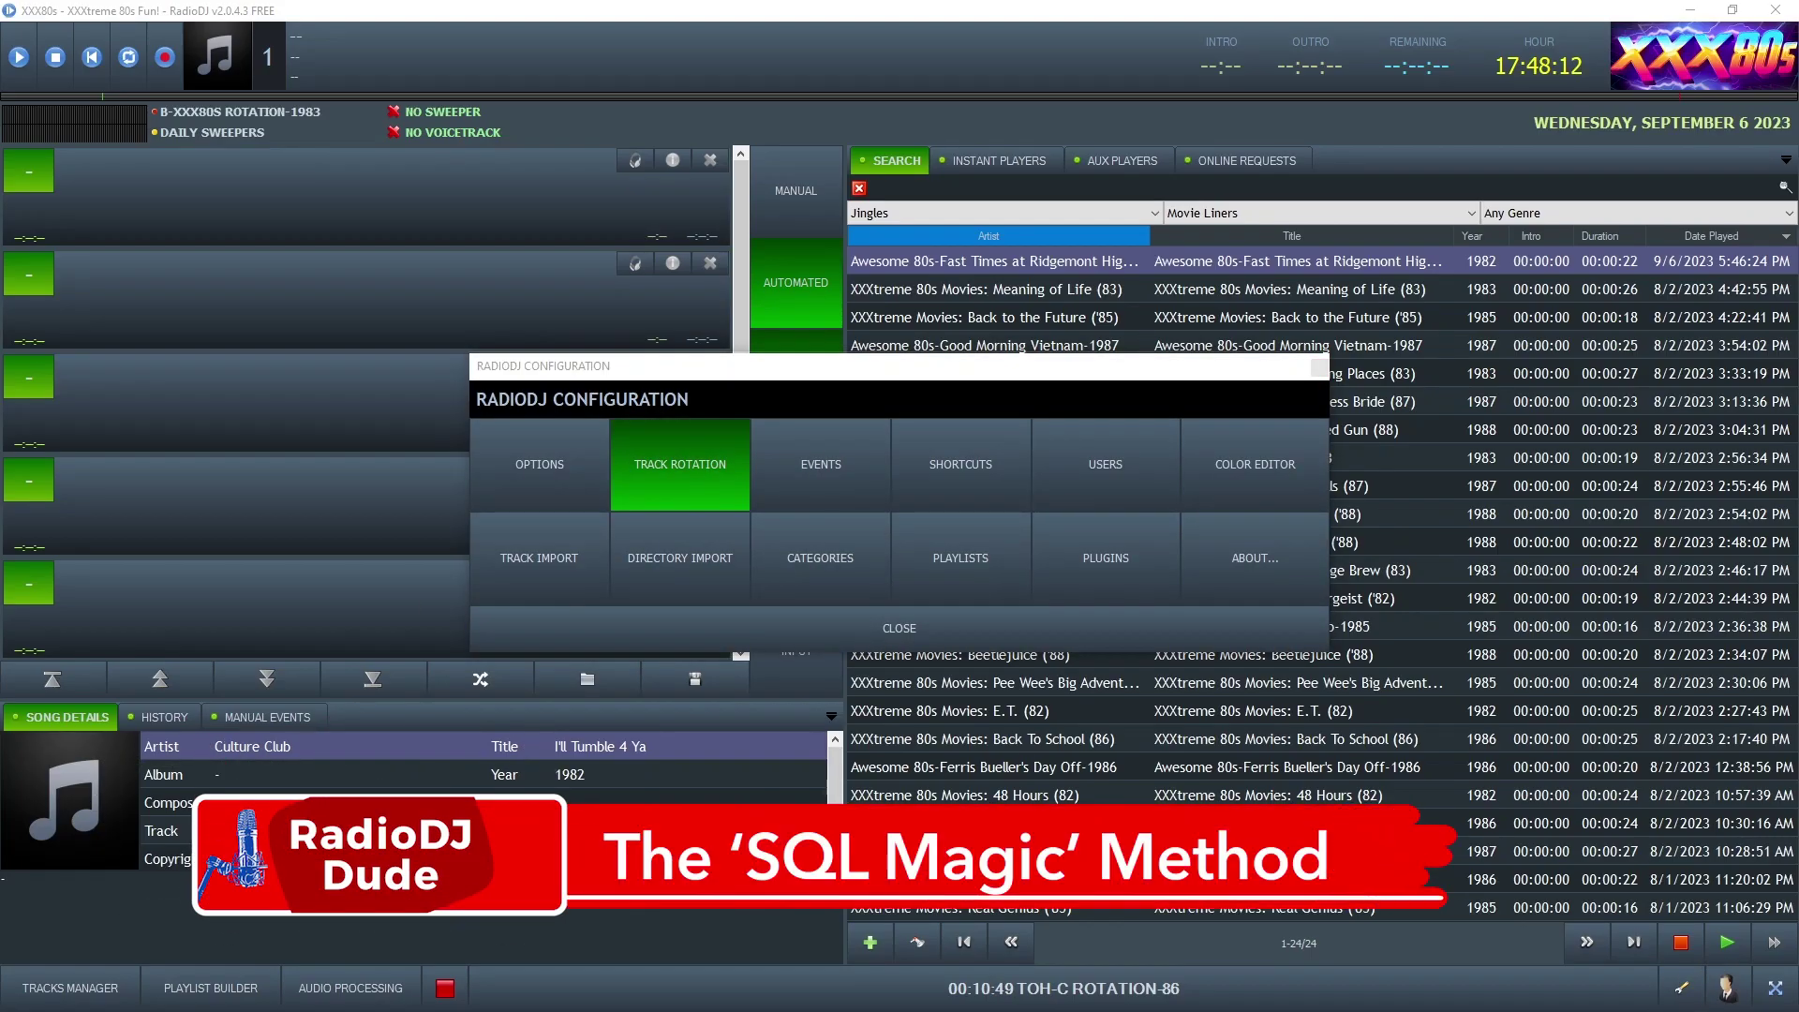
{"action": "left_click", "coordinate": [698, 494]}
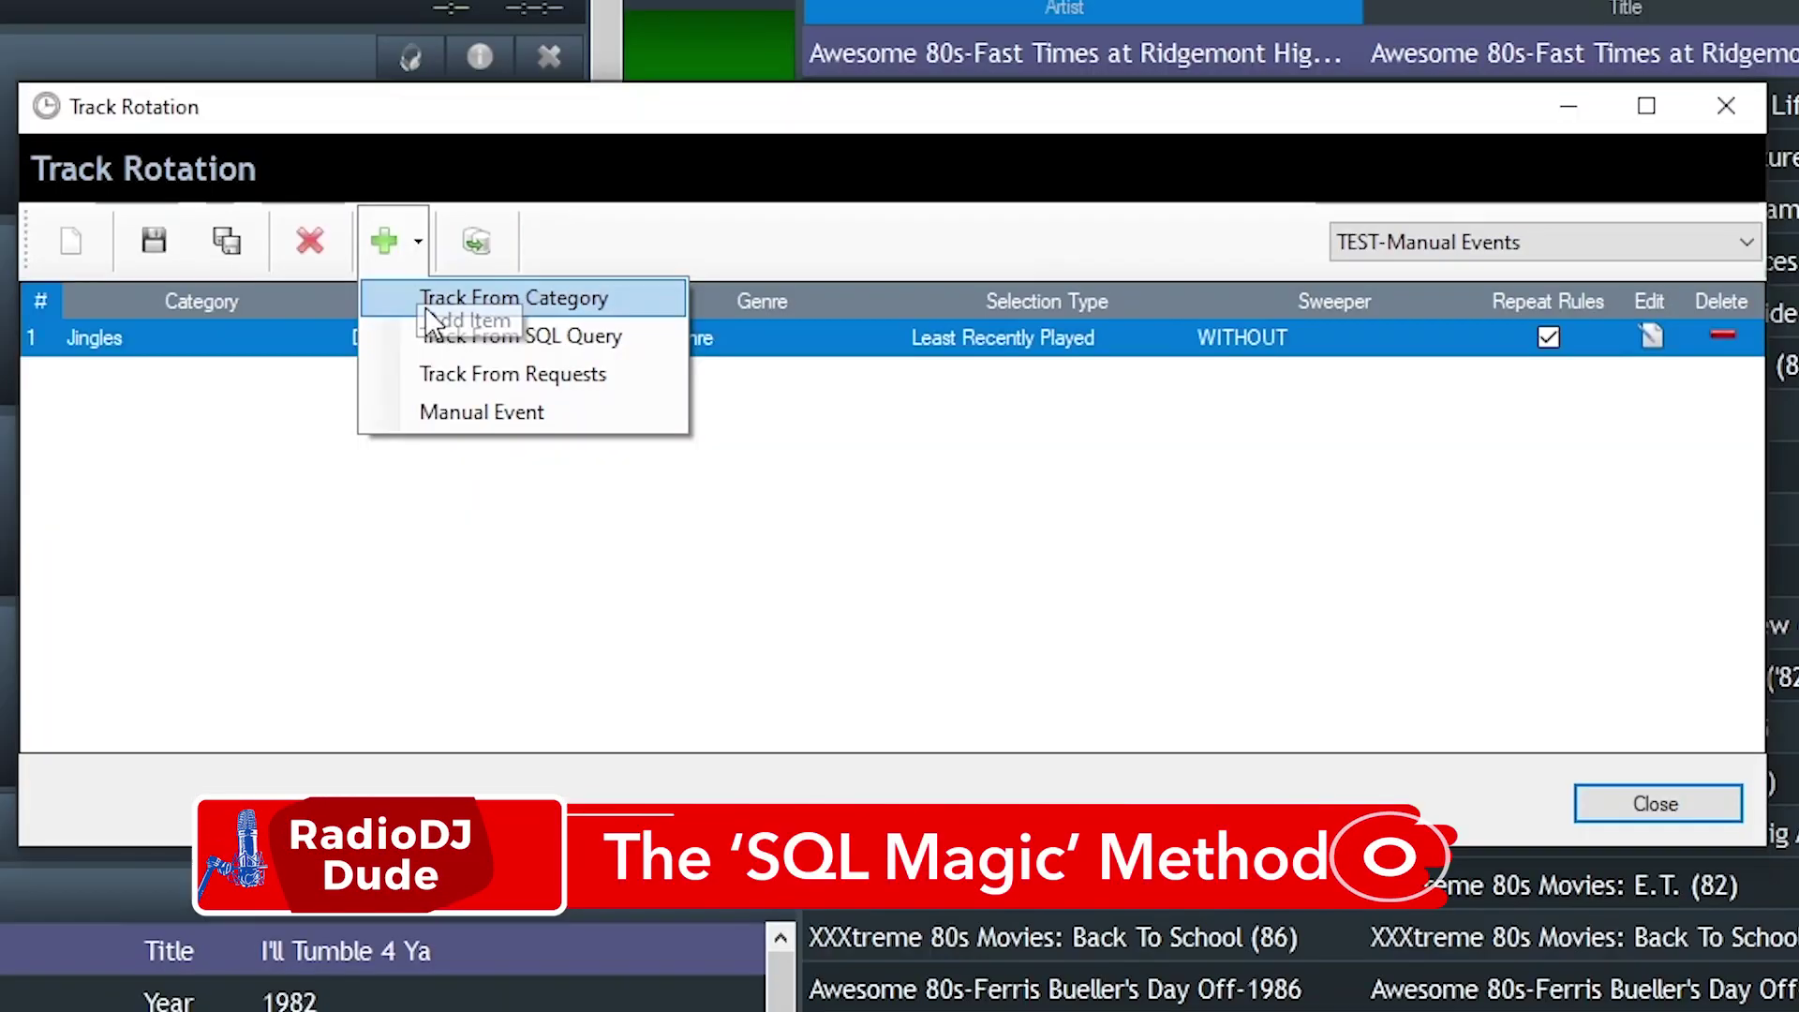
{"action": "left_click", "coordinate": [626, 348]}
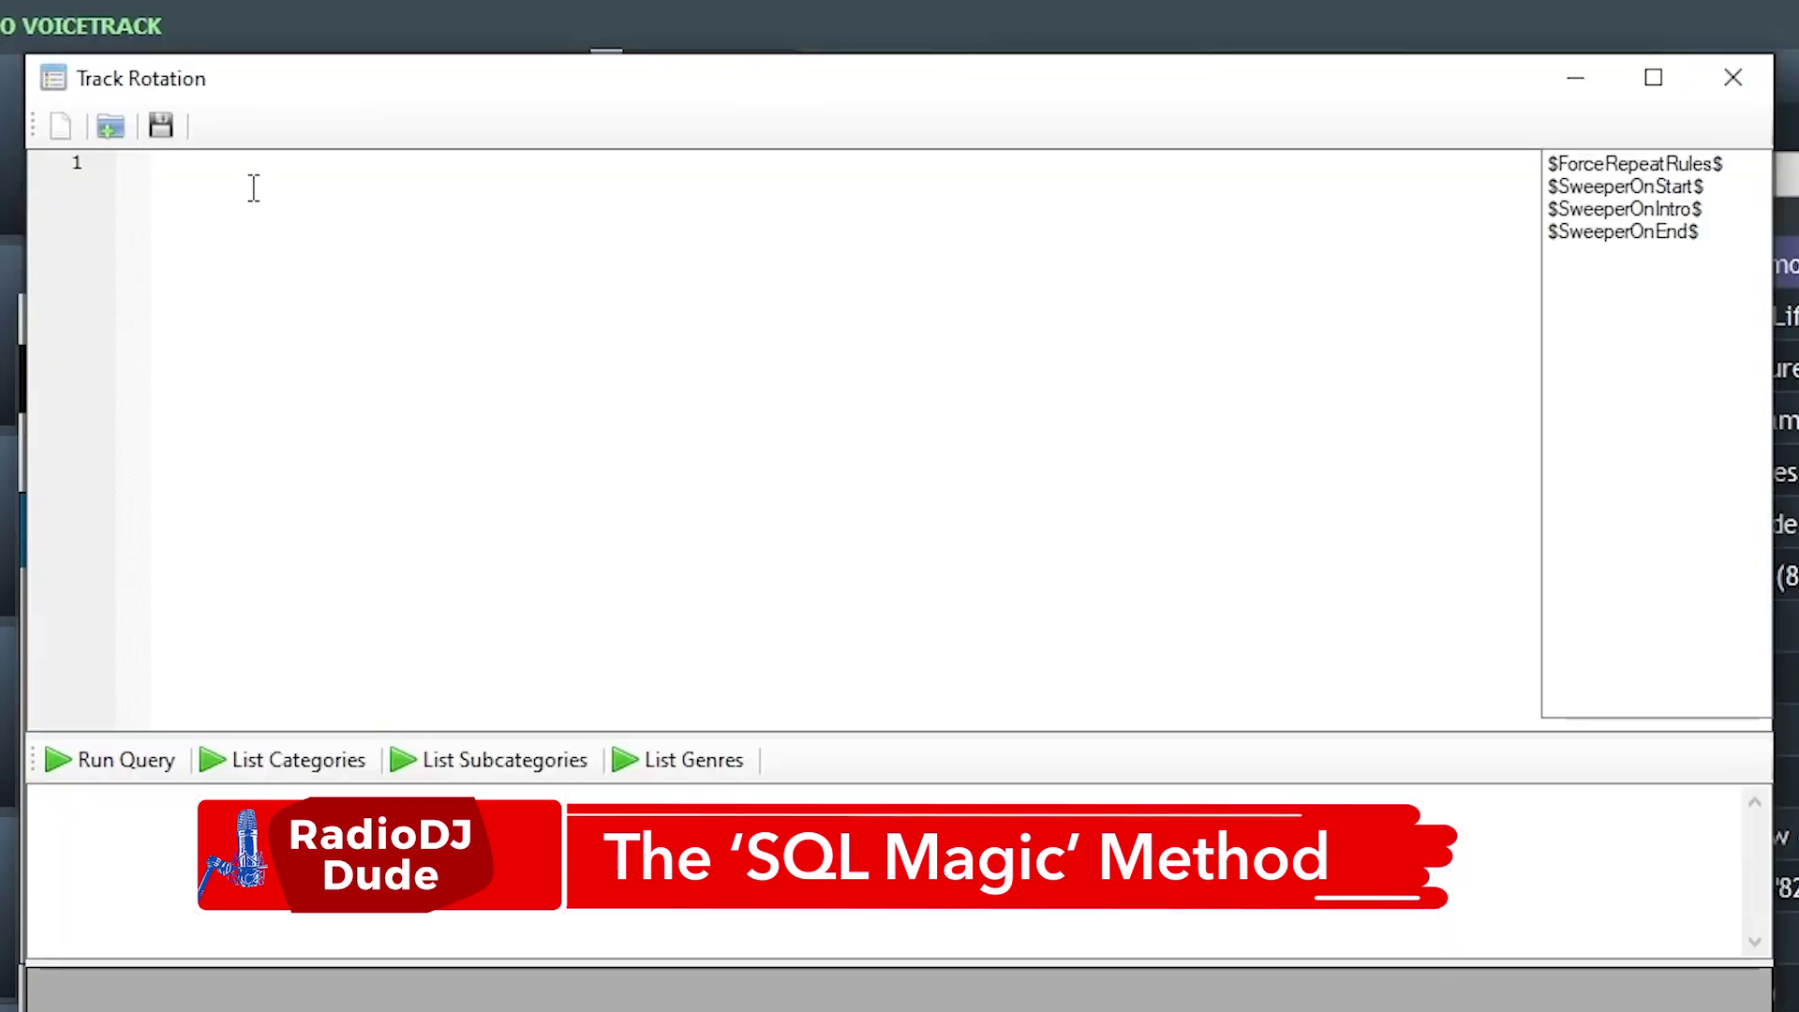
{"action": "key", "text": "ctrl+v"}
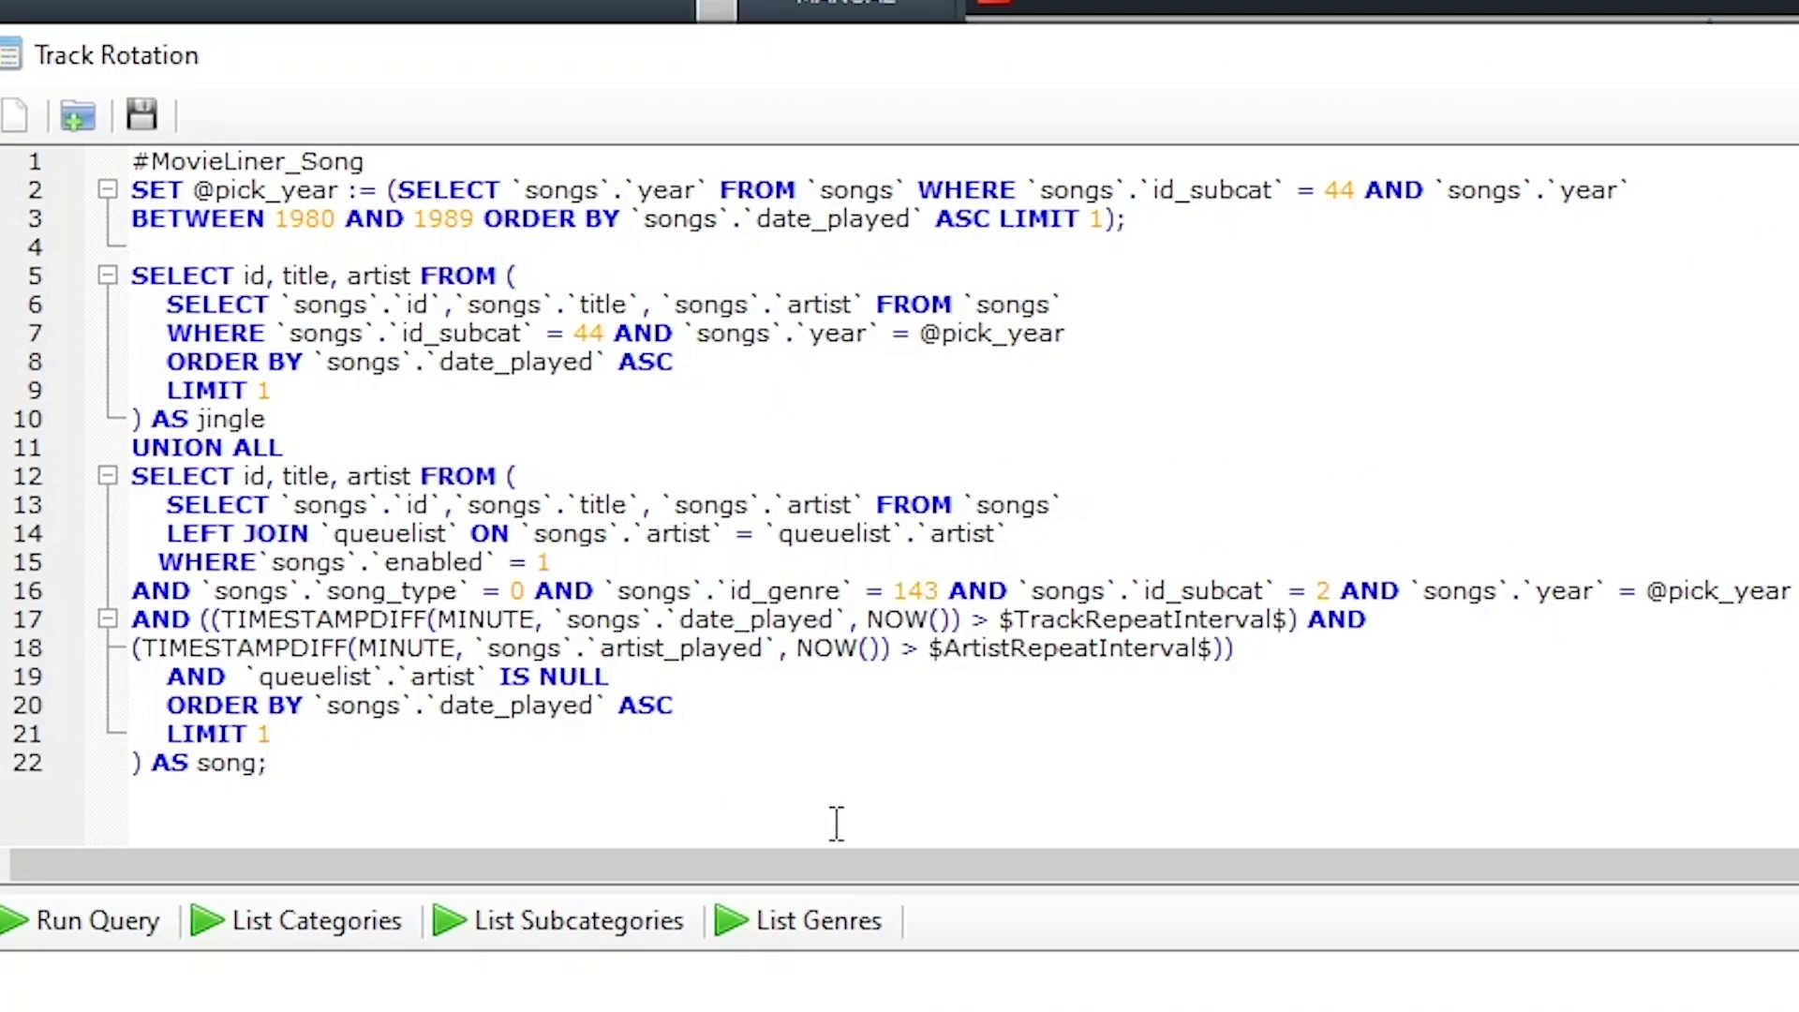
{"action": "left_click", "coordinate": [525, 190]}
{"action": "left_click_drag", "start_coordinate": [133, 190], "coordinate": [1129, 218]}
{"action": "left_click", "coordinate": [450, 201]}
{"action": "left_click", "coordinate": [1354, 333]}
{"action": "left_click_drag", "start_coordinate": [134, 626], "coordinate": [1280, 645]}
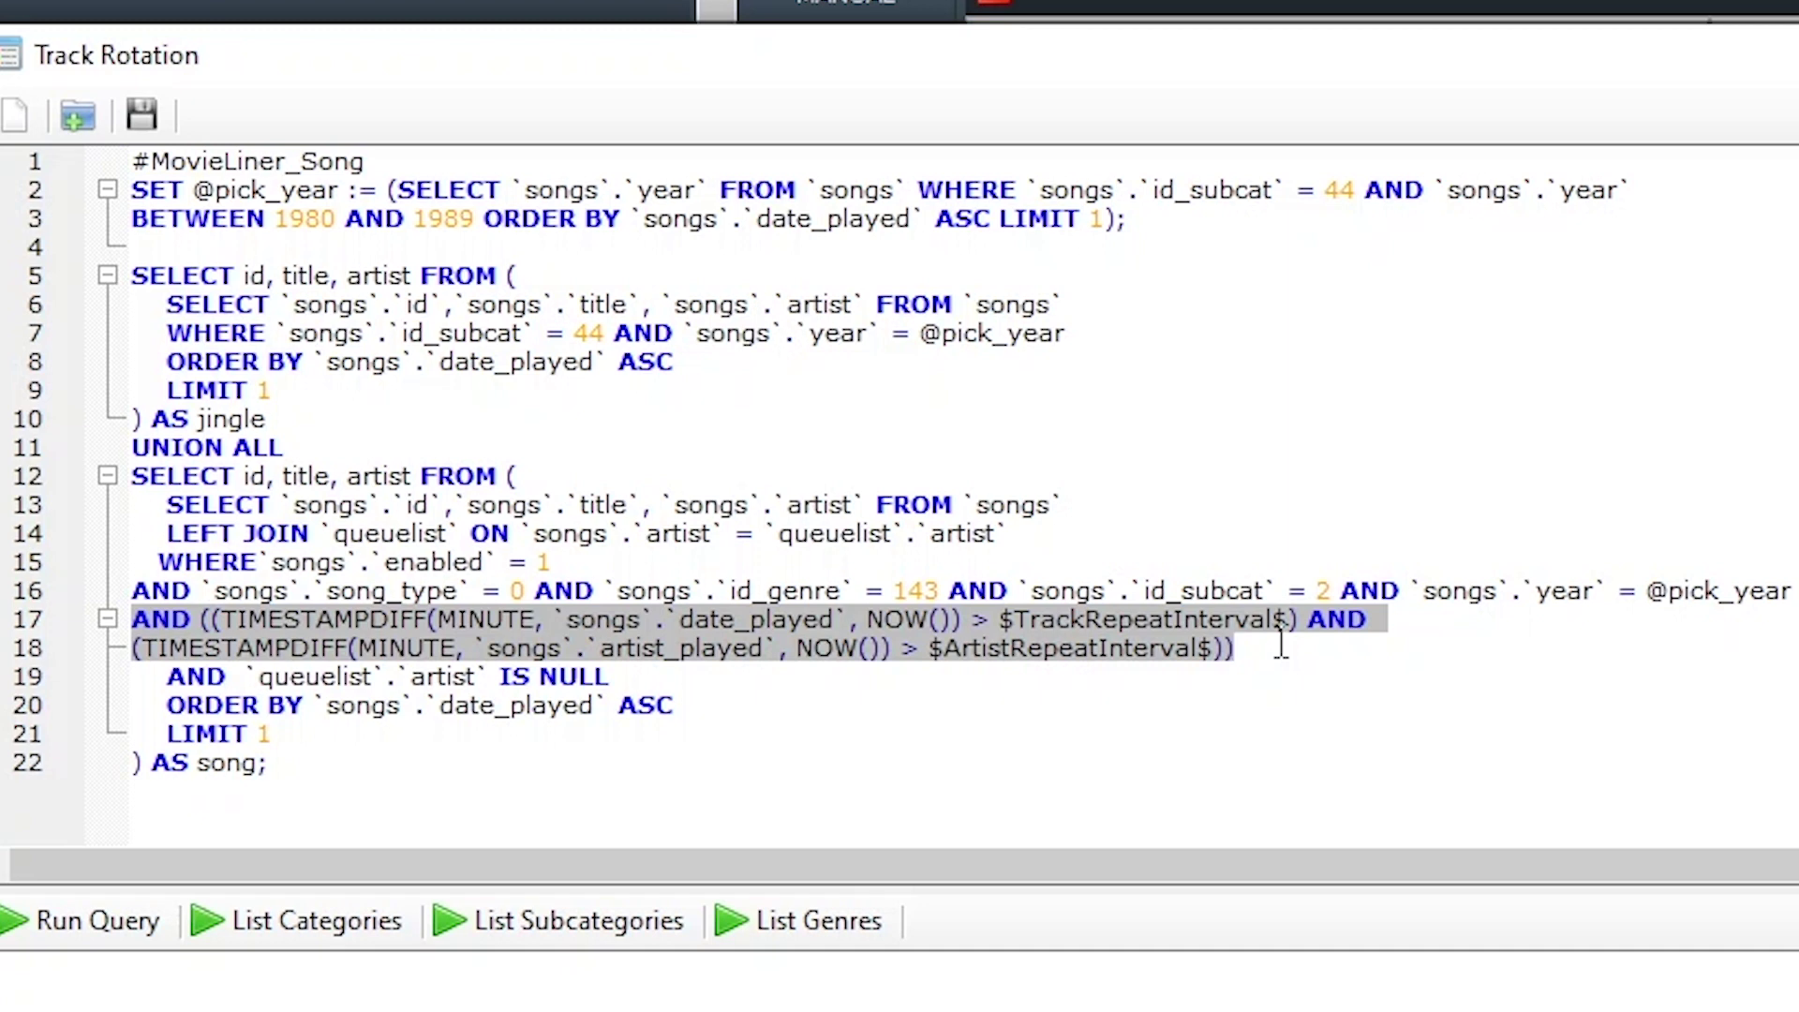
{"action": "left_click_drag", "start_coordinate": [160, 677], "coordinate": [665, 675]}
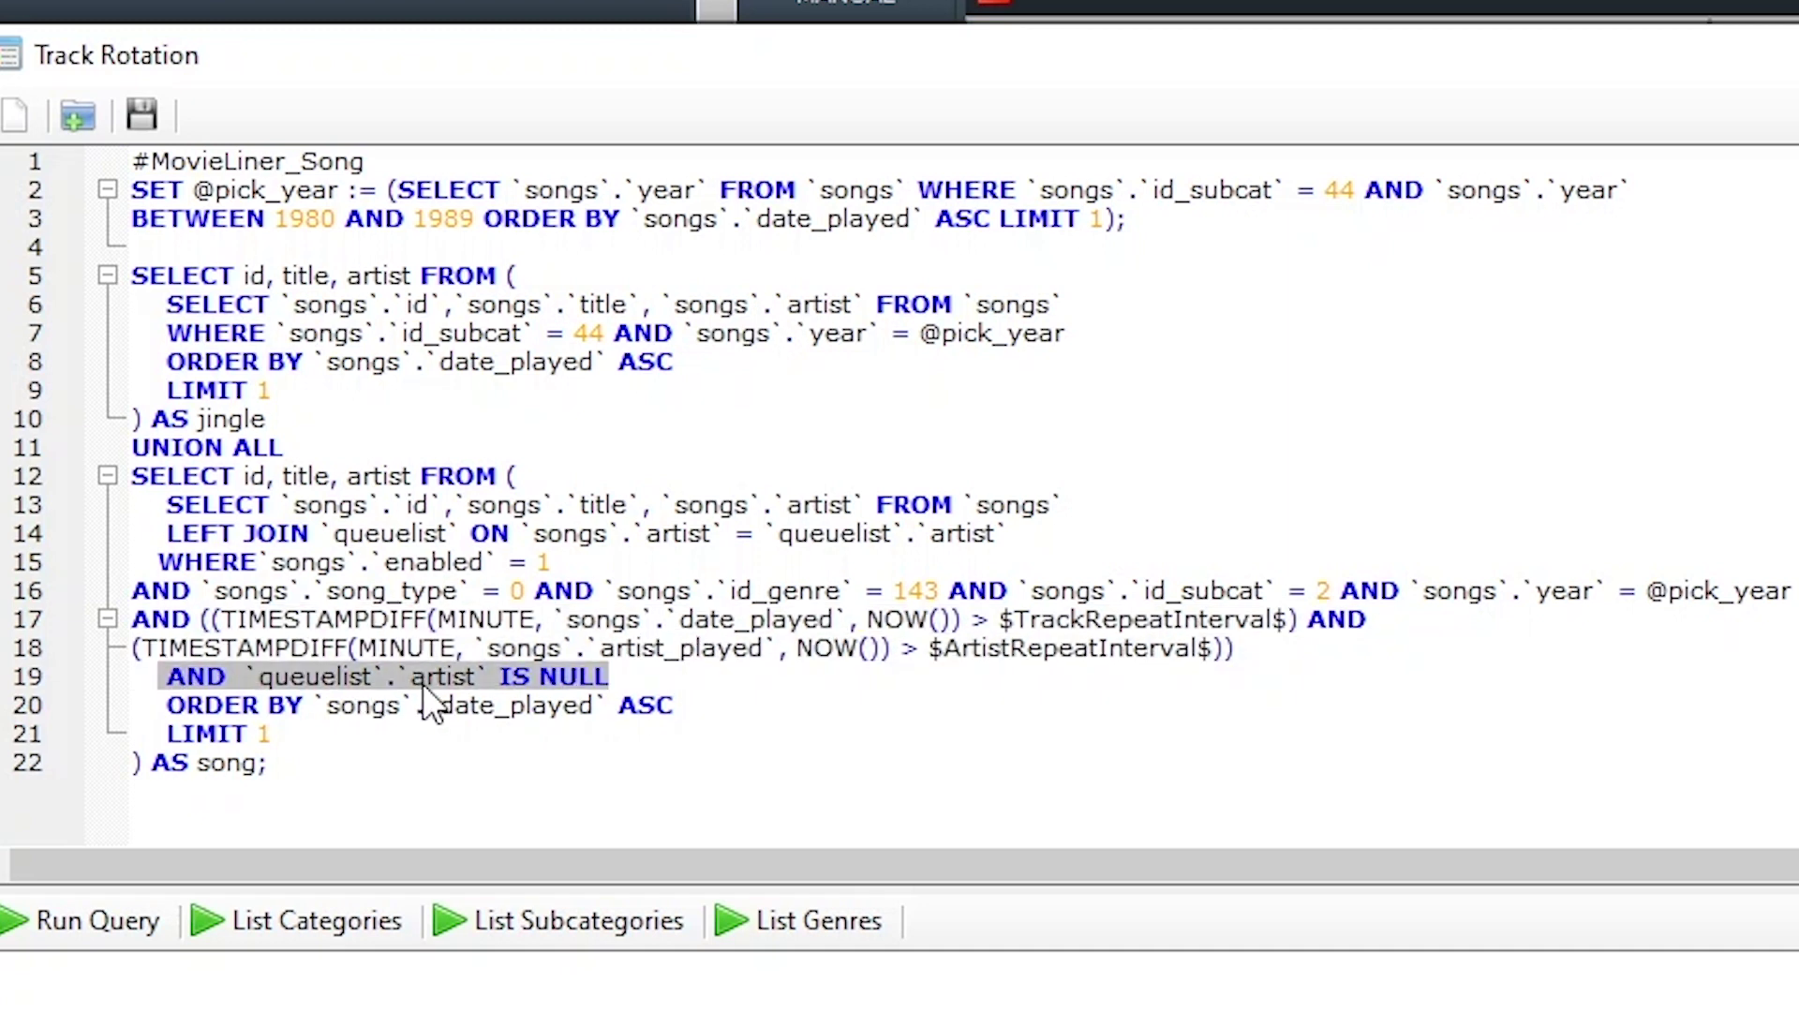
{"action": "left_click", "coordinate": [592, 782]}
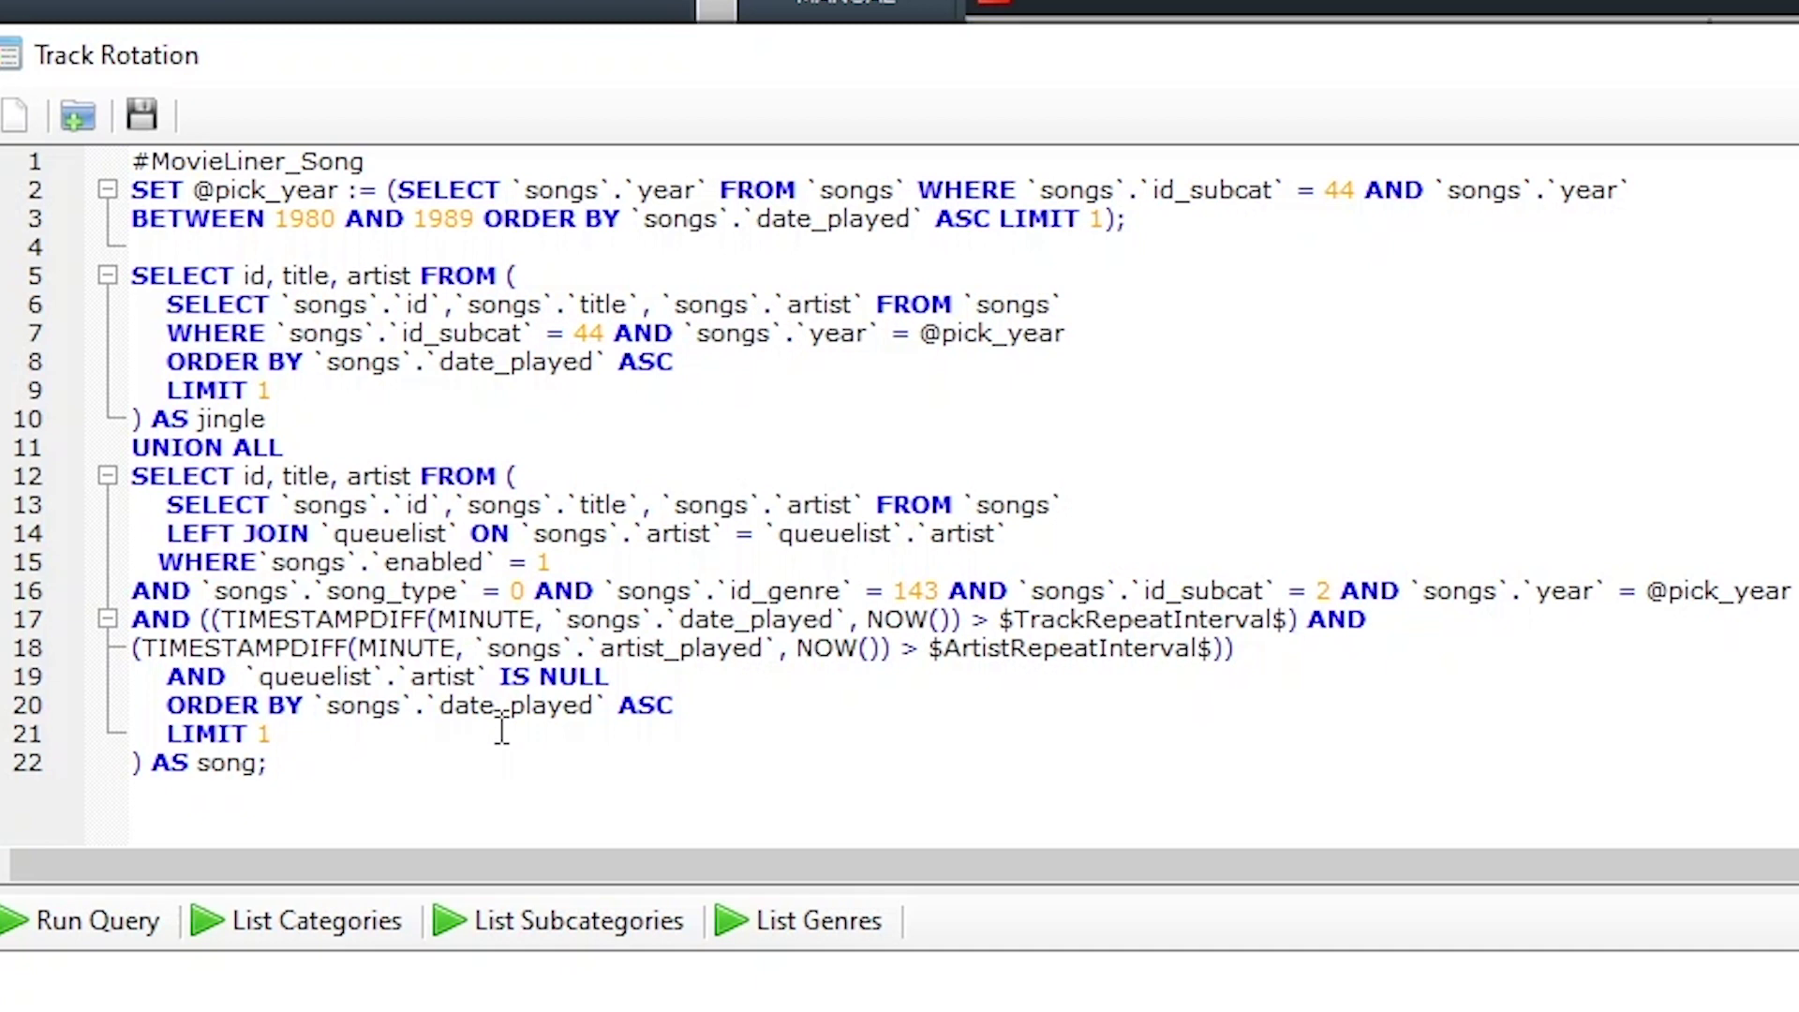
{"action": "double_click", "coordinate": [262, 734]}
{"action": "type", "text": "2"}
{"action": "key", "text": "BackSpace"}
{"action": "type", "text": "1"}
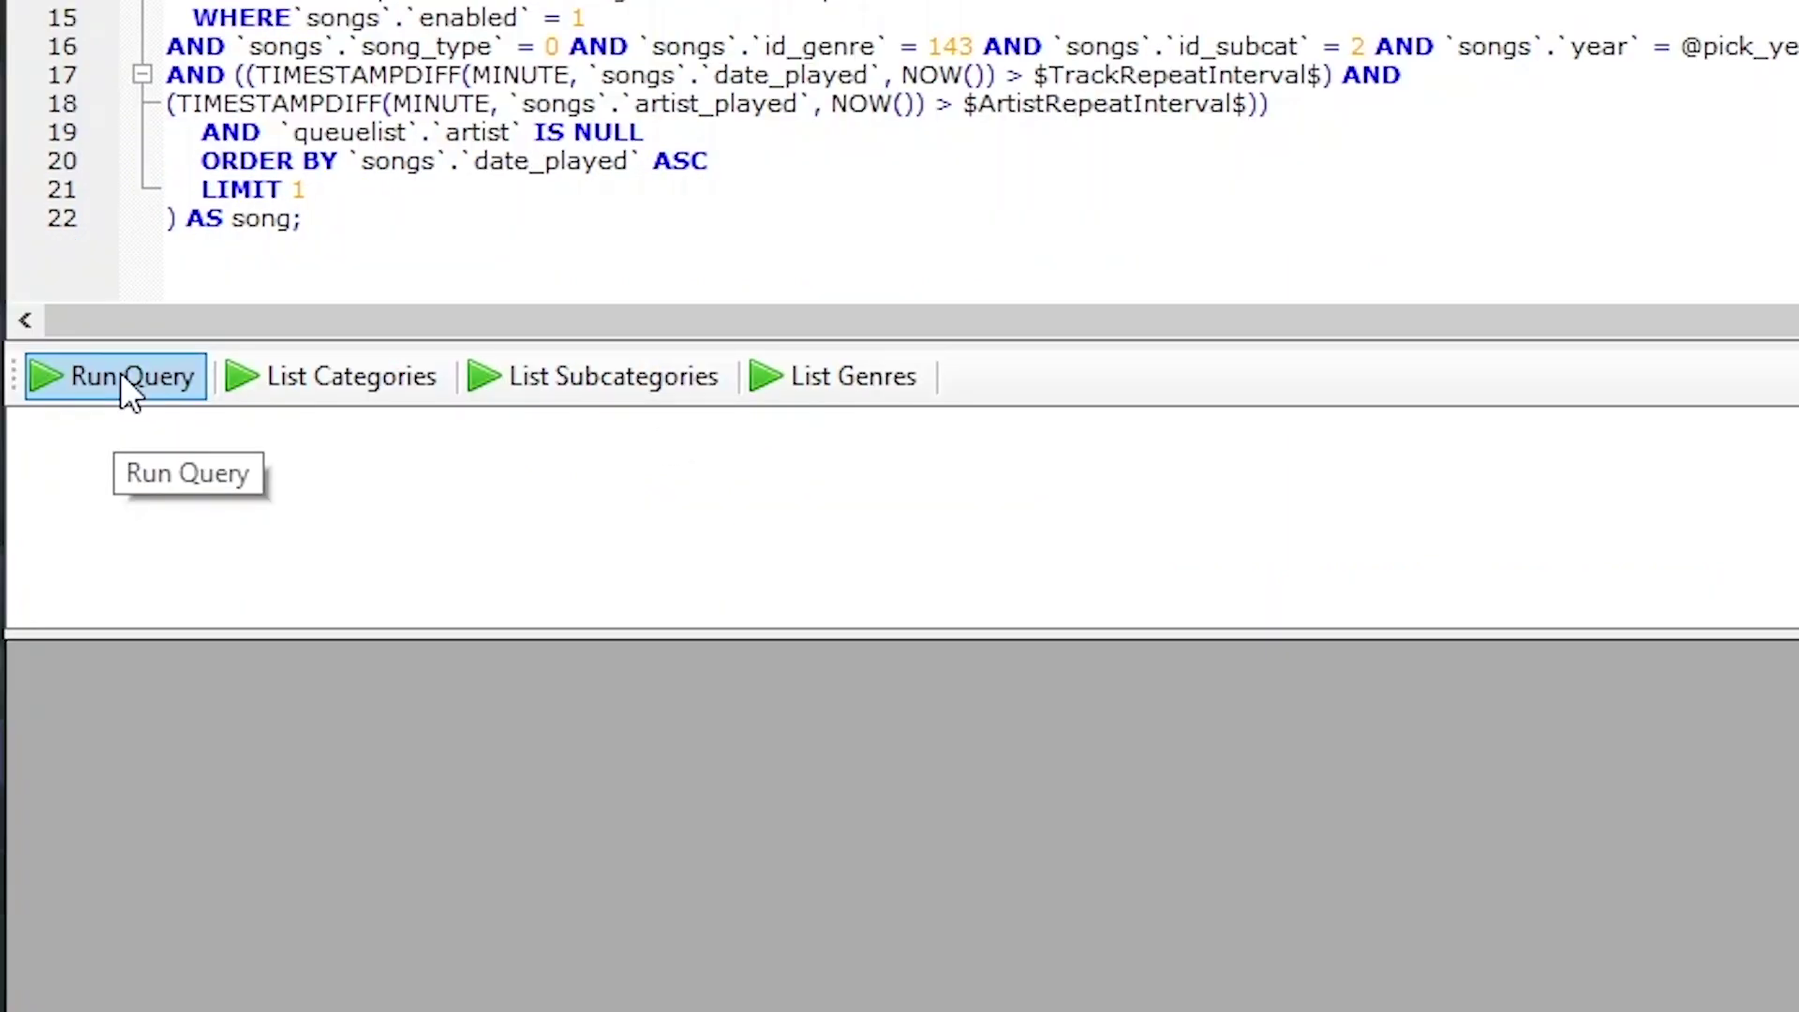
{"action": "left_click", "coordinate": [86, 917]}
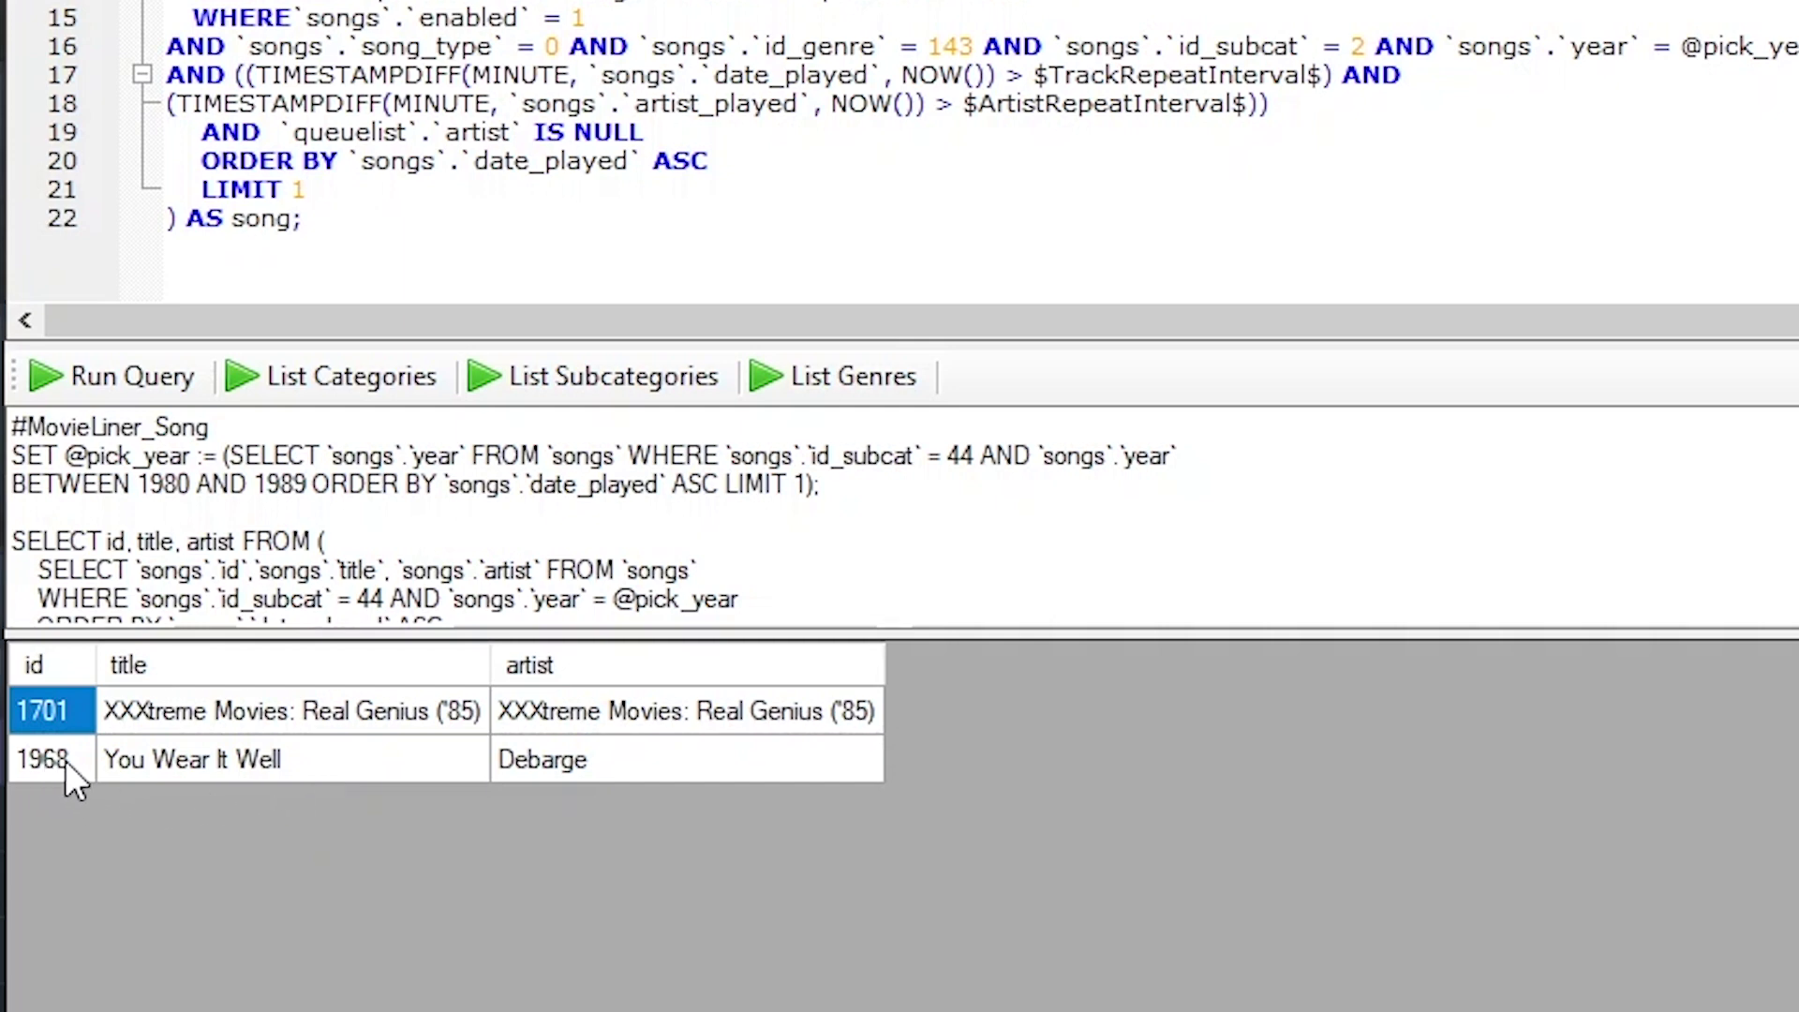
- Change the song LIMIT from 1 to 2 and re-run the query
{"action": "double_click", "coordinate": [300, 193]}
{"action": "type", "text": "2"}
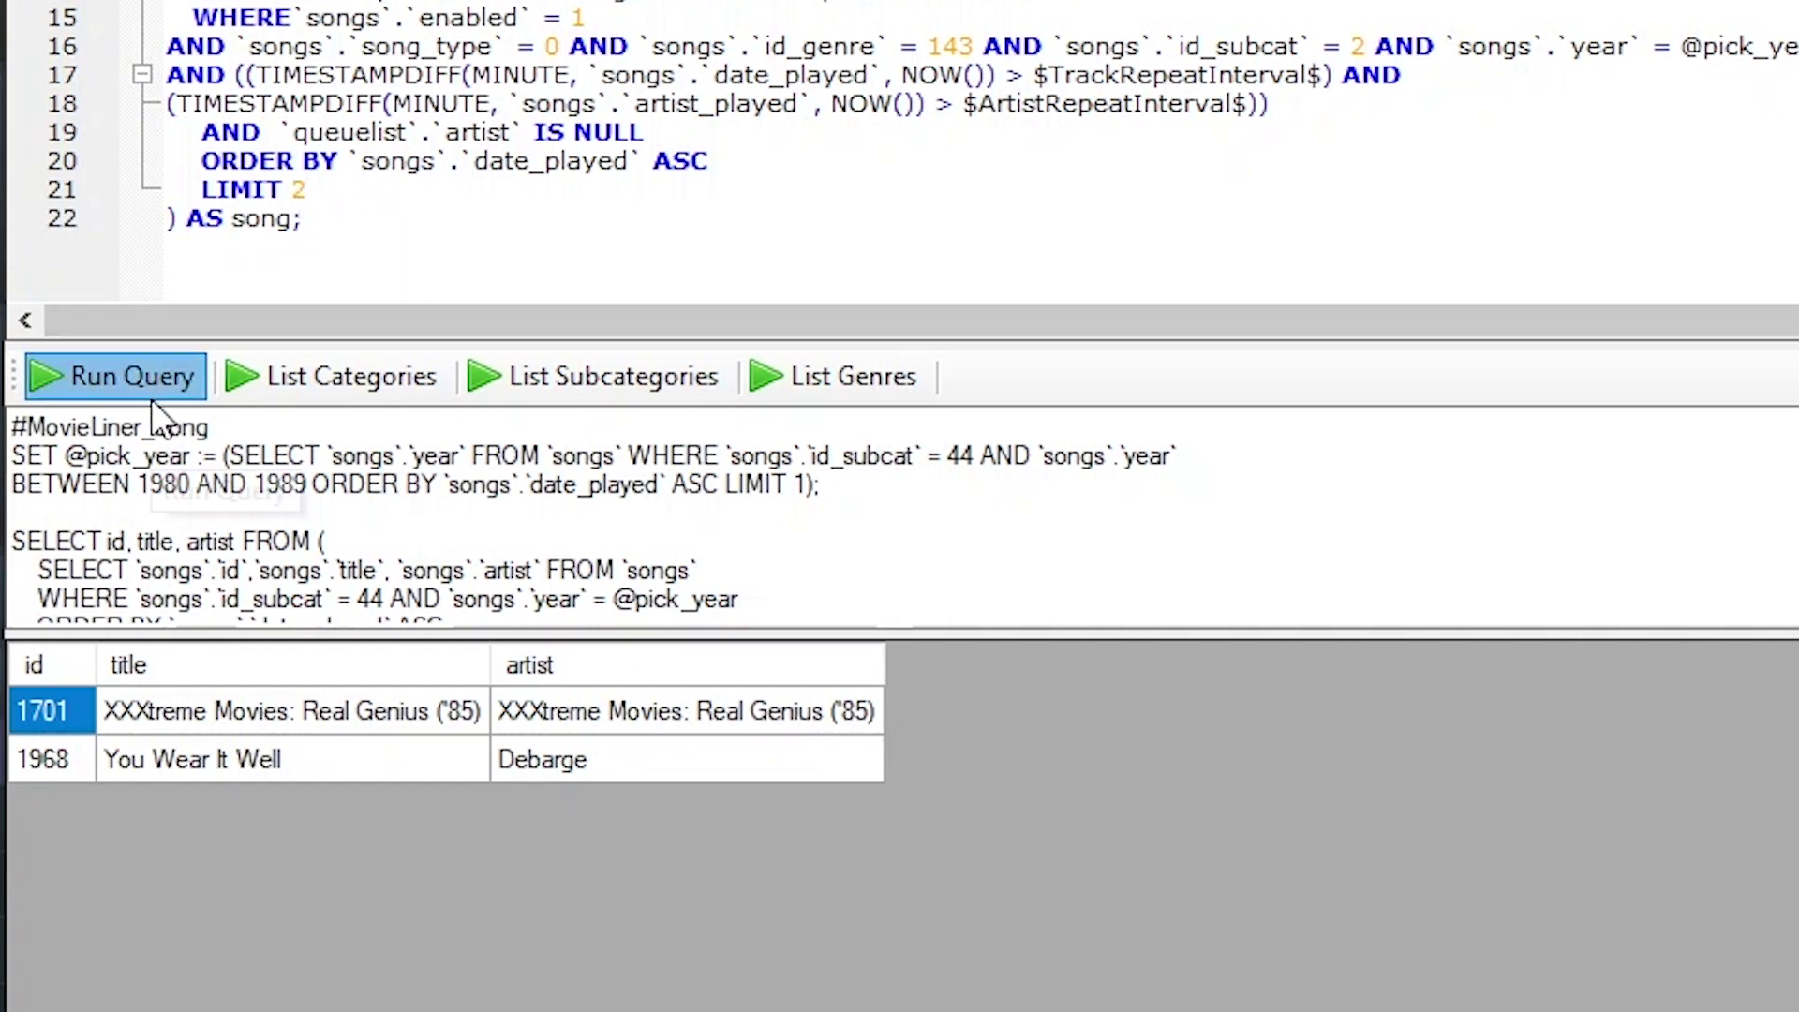
{"action": "left_click", "coordinate": [122, 377]}
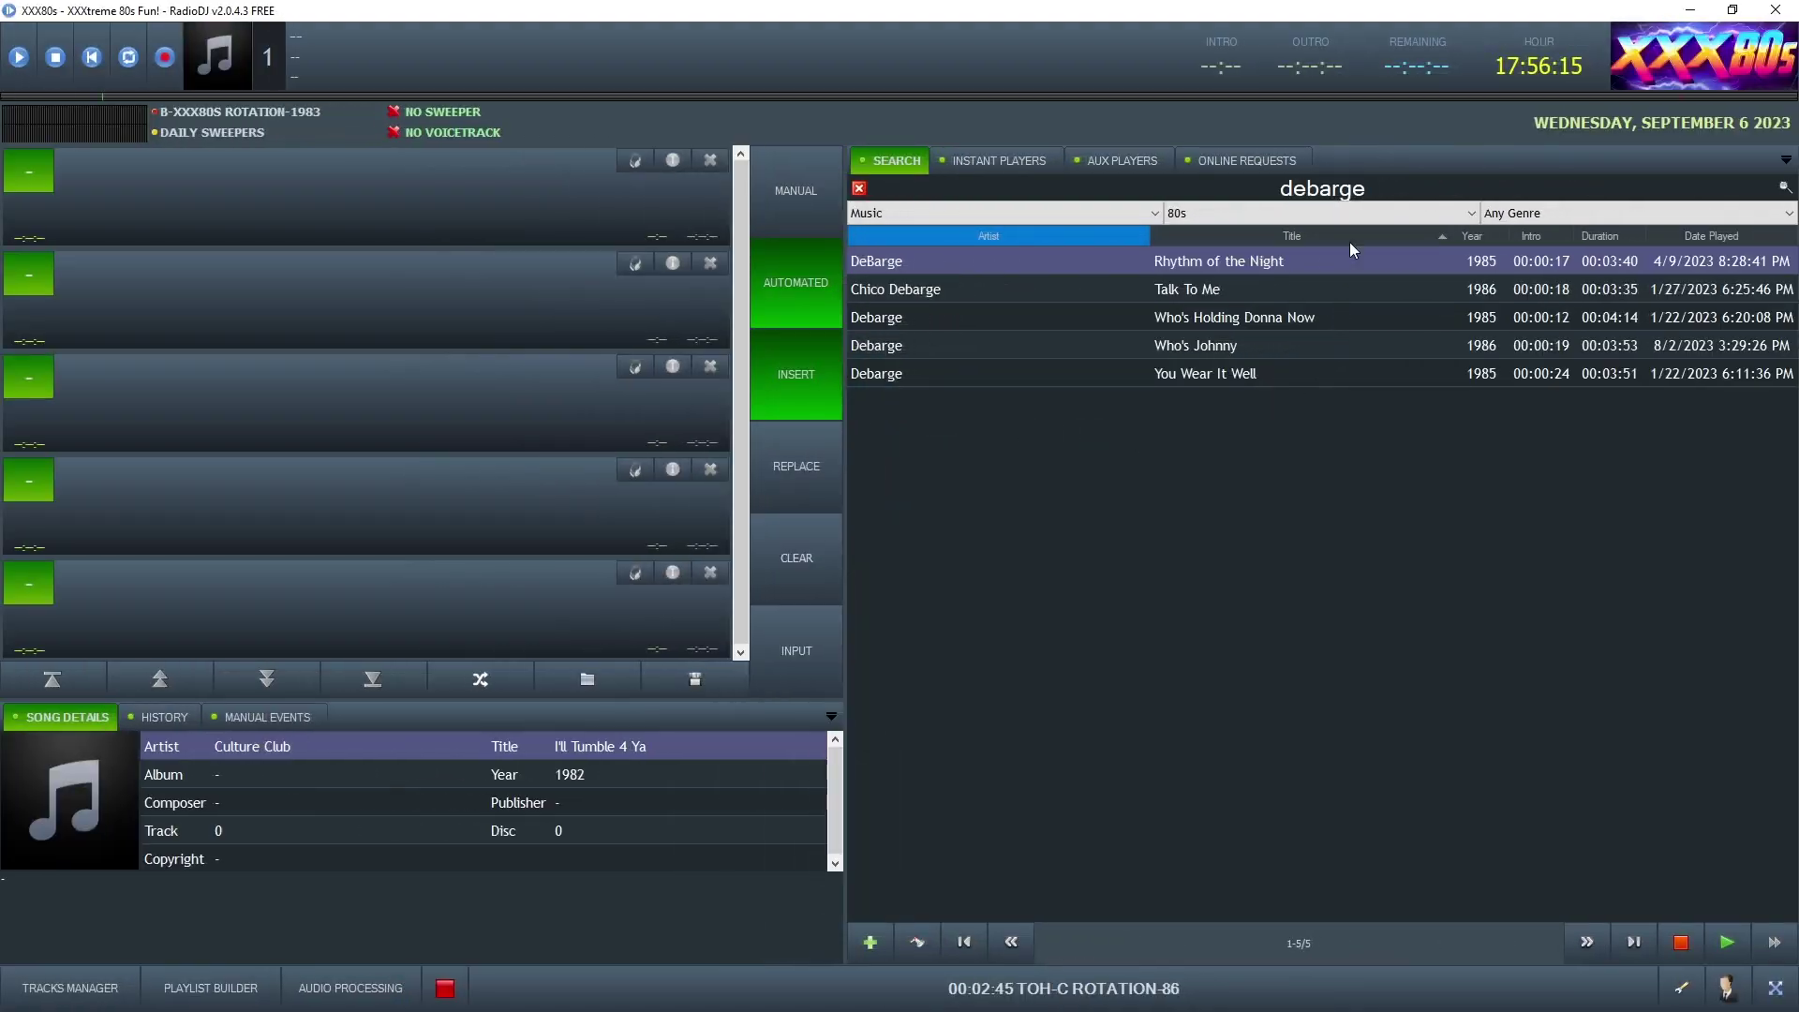
- Verify You Wear It Well and And She Was, found by searching 'talkin', are 1985 tracks
{"action": "left_click", "coordinate": [1244, 374]}
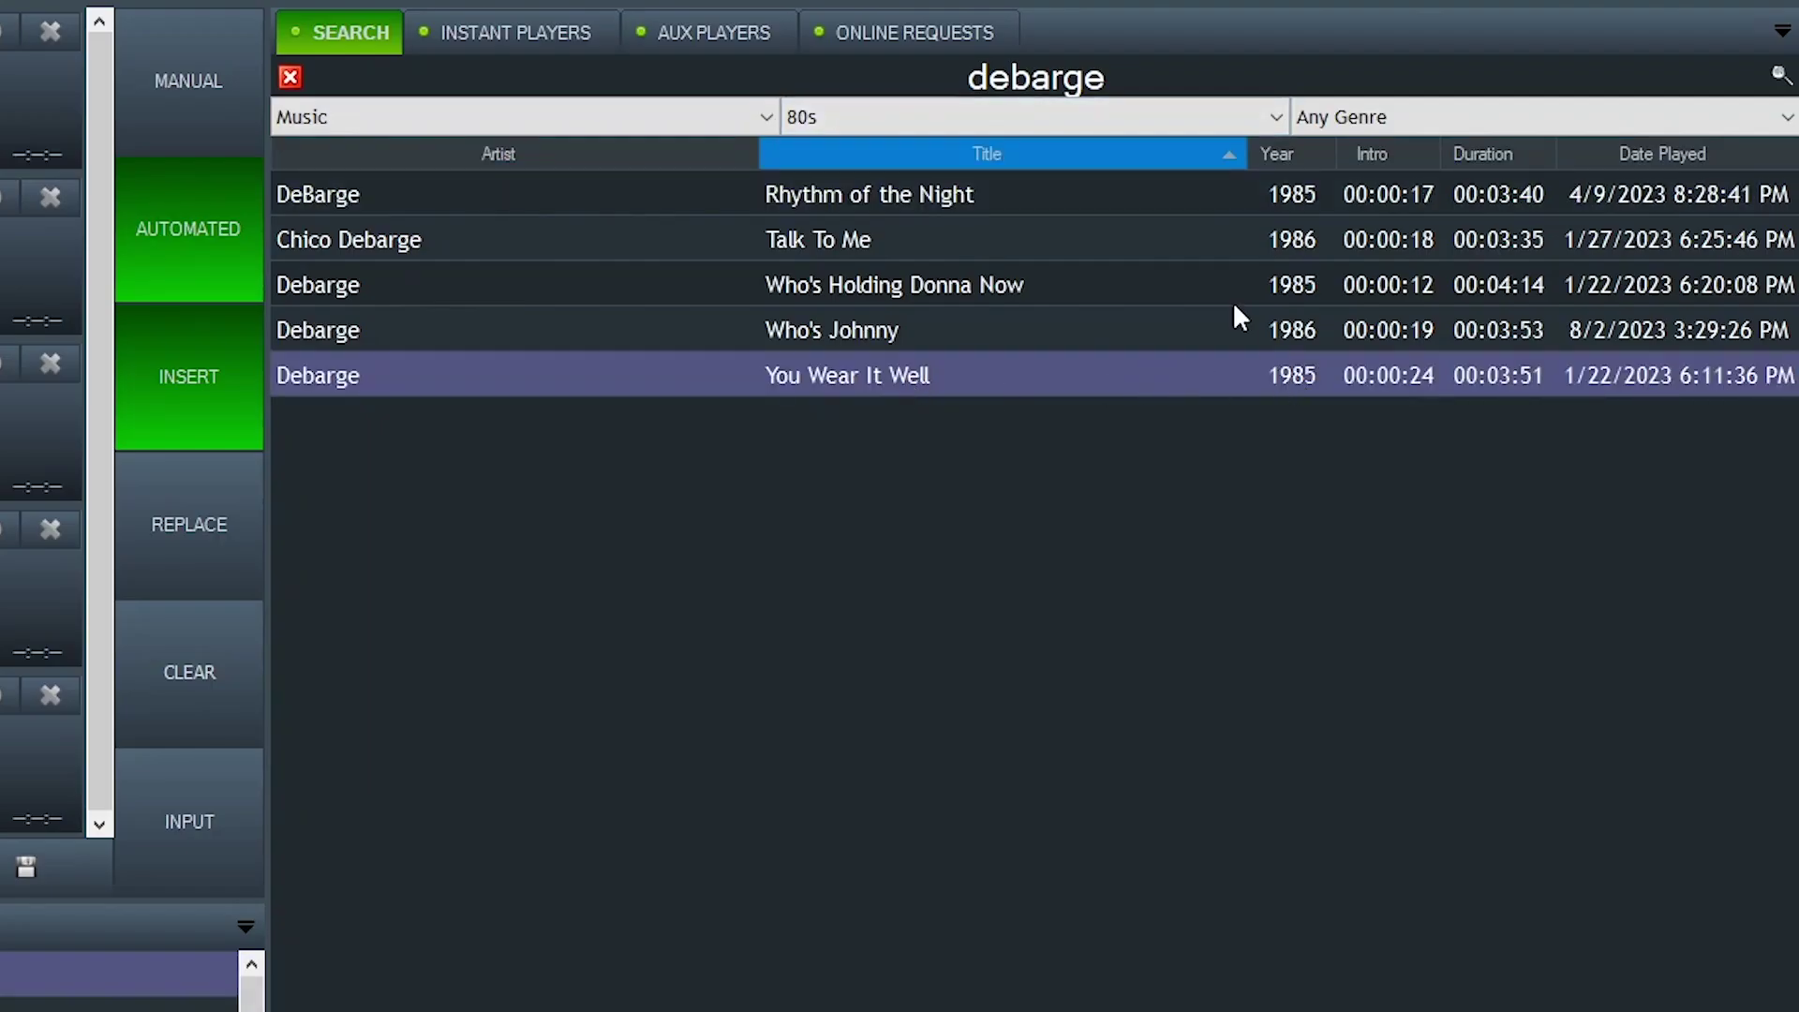
{"action": "left_click_drag", "start_coordinate": [1136, 75], "coordinate": [950, 80]}
{"action": "type", "text": "talkin"}
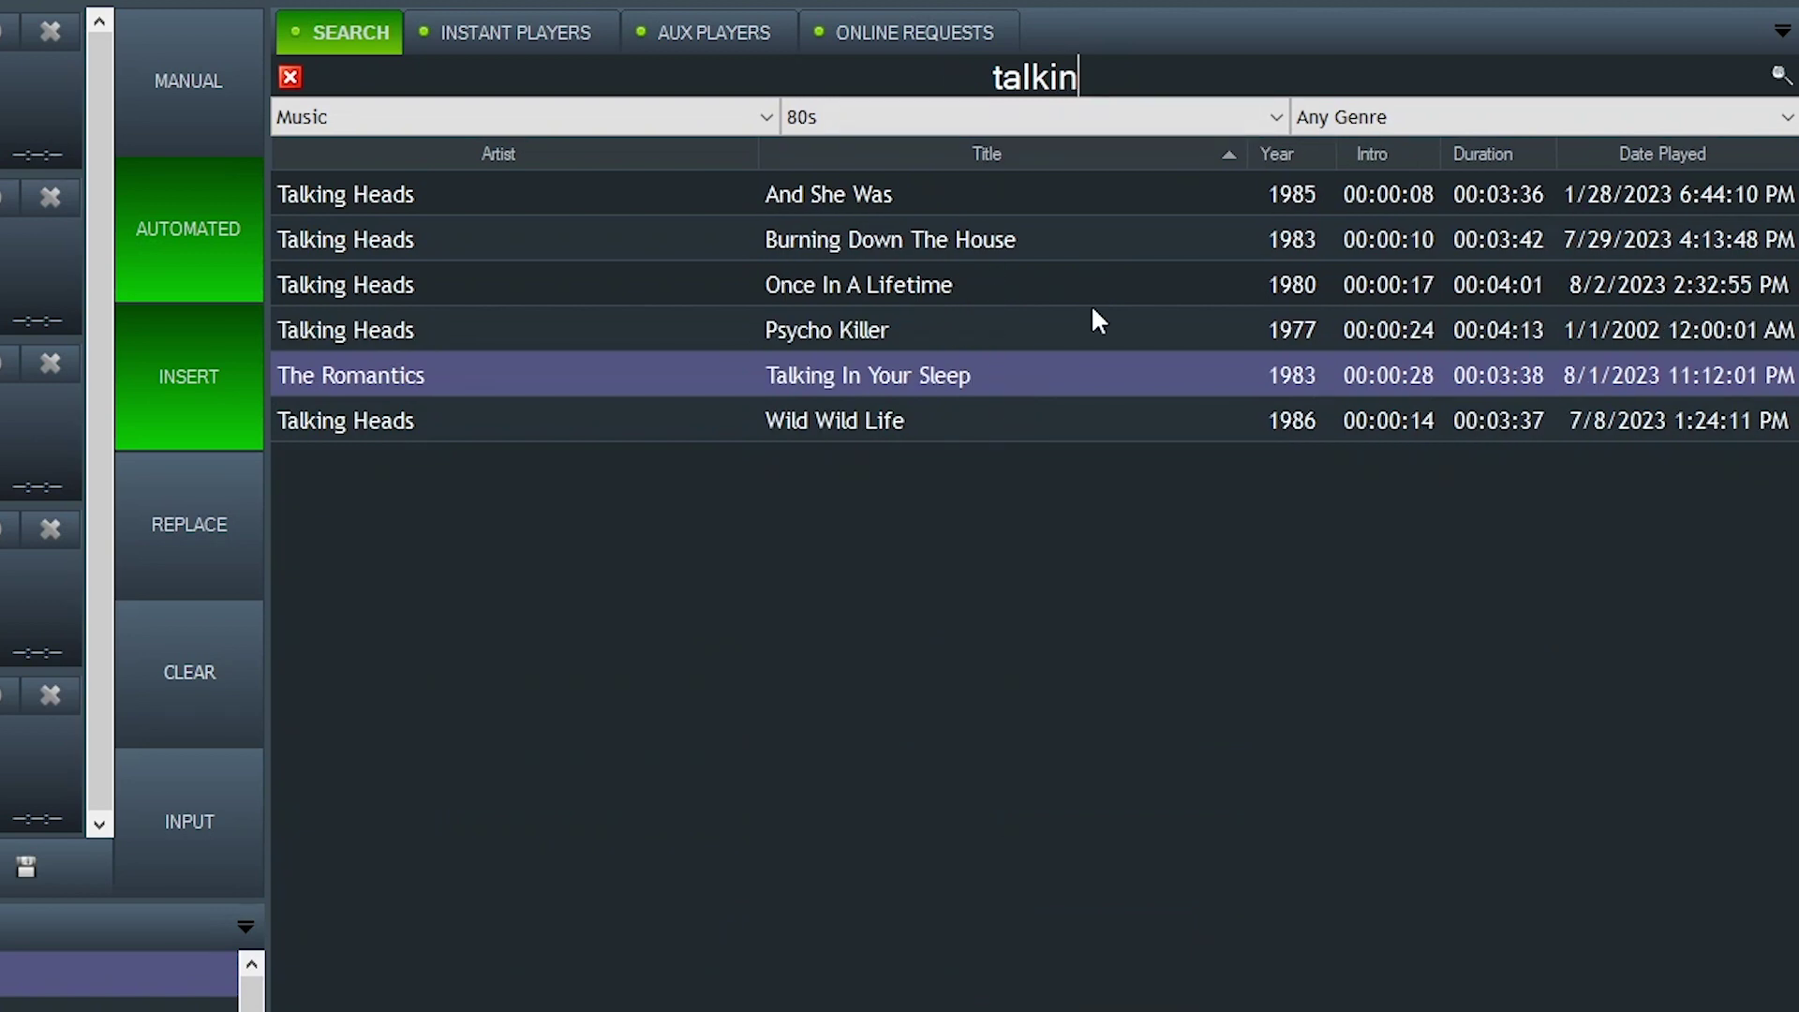
{"action": "left_click", "coordinate": [1308, 193]}
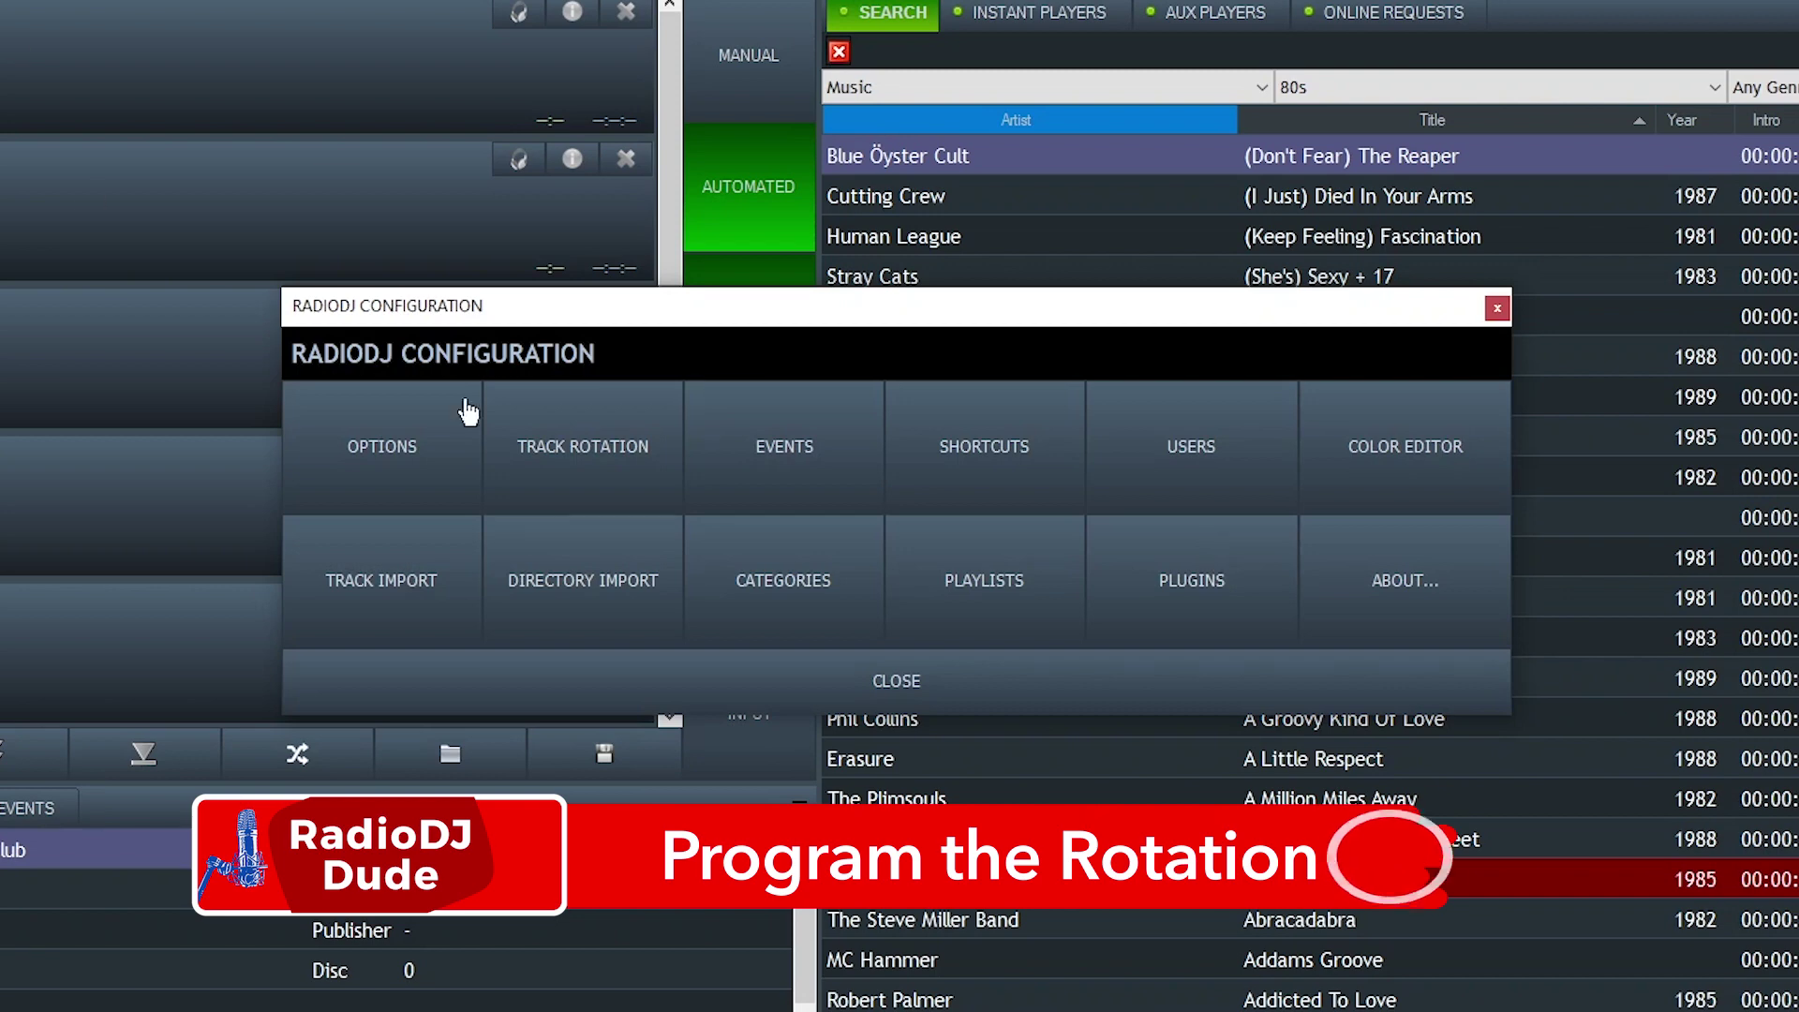
- Add a Track From SQL Query item to the B-XXX80s Rotation-1983 rotation
{"action": "left_click", "coordinate": [594, 475]}
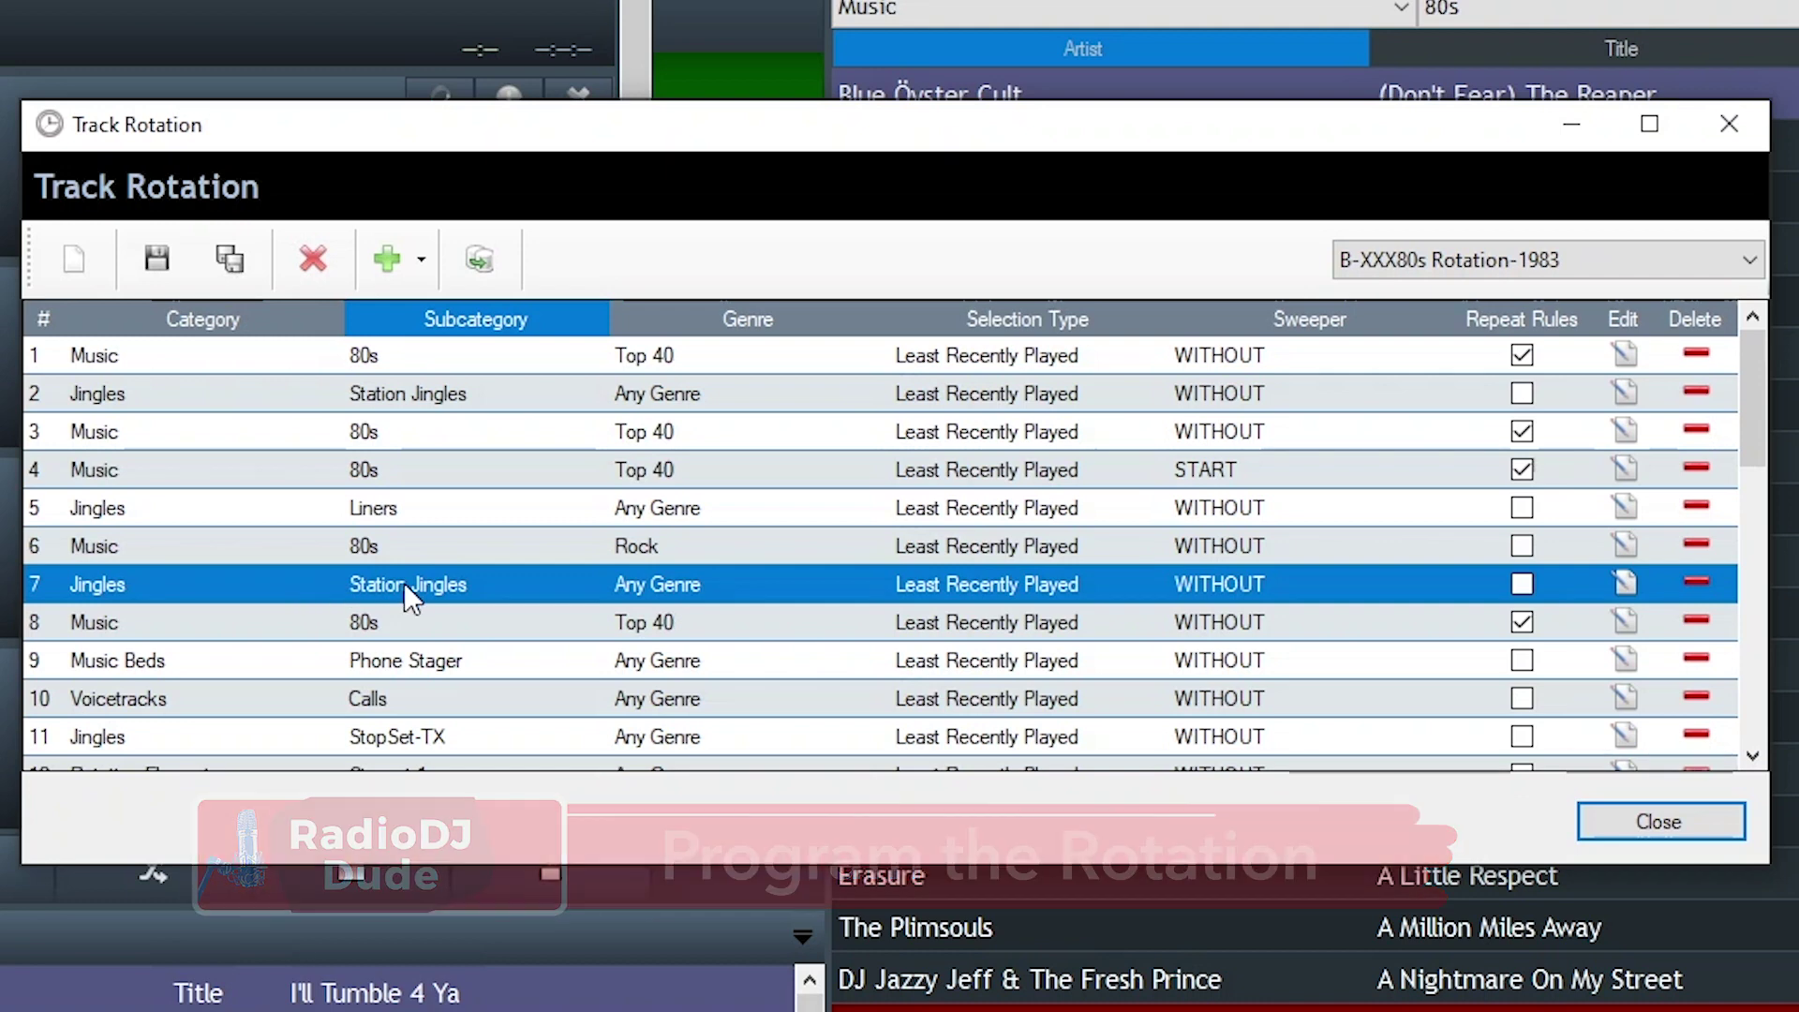
{"action": "left_click", "coordinate": [422, 263]}
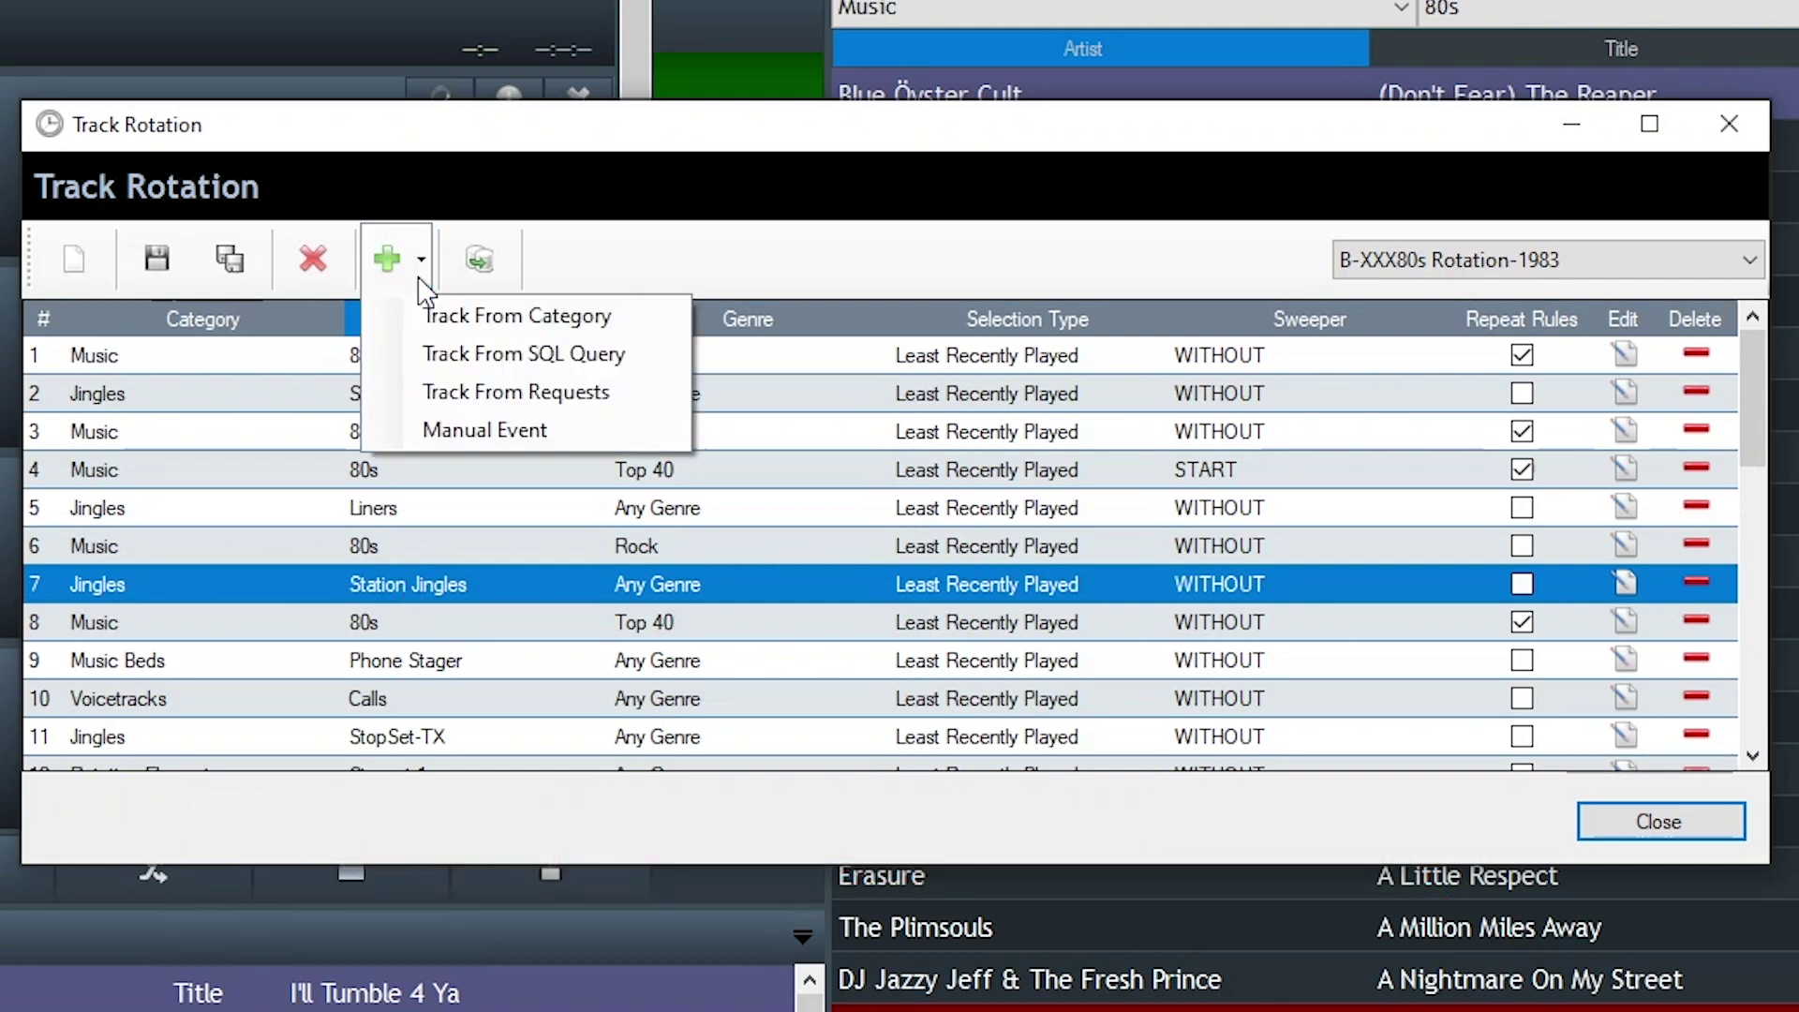
{"action": "left_click", "coordinate": [445, 354]}
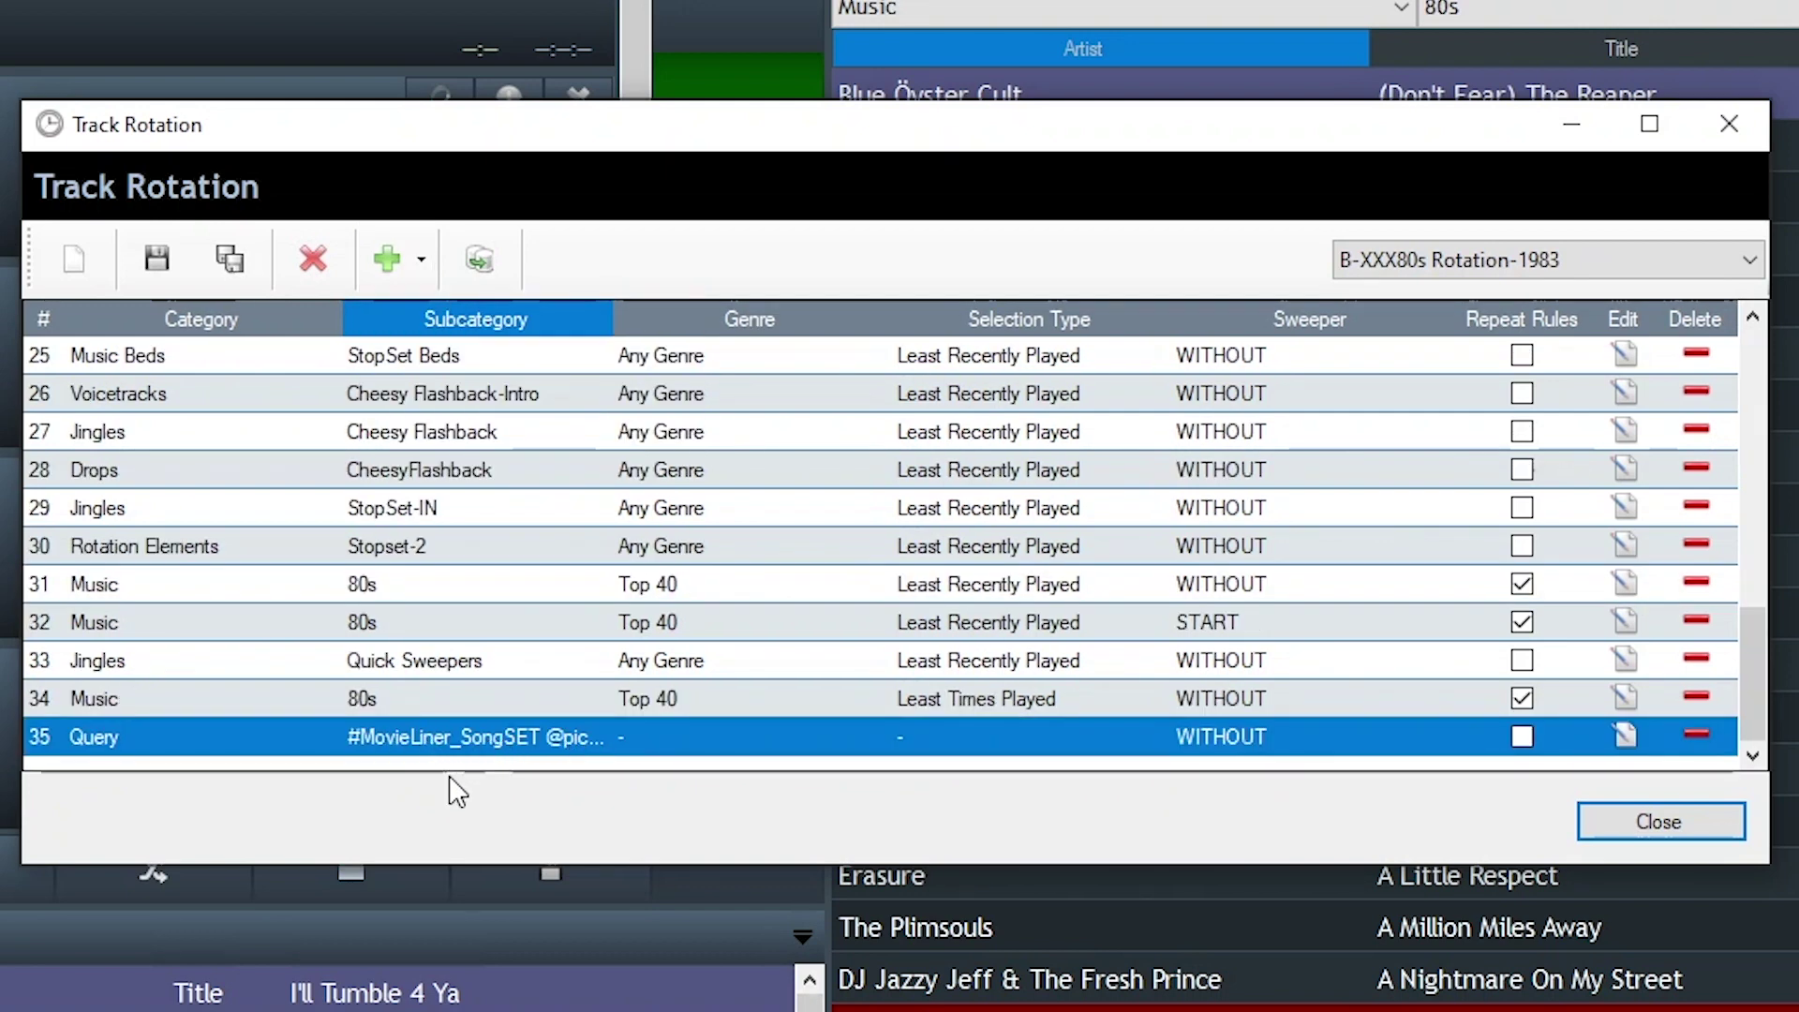
{"action": "scroll", "coordinate": [389, 619], "scroll_direction": "up", "scroll_amount": 10}
- Select rotation rows 7 and 8, then list the Year Jingles subcategory in the track search
{"action": "left_click", "coordinate": [389, 595]}
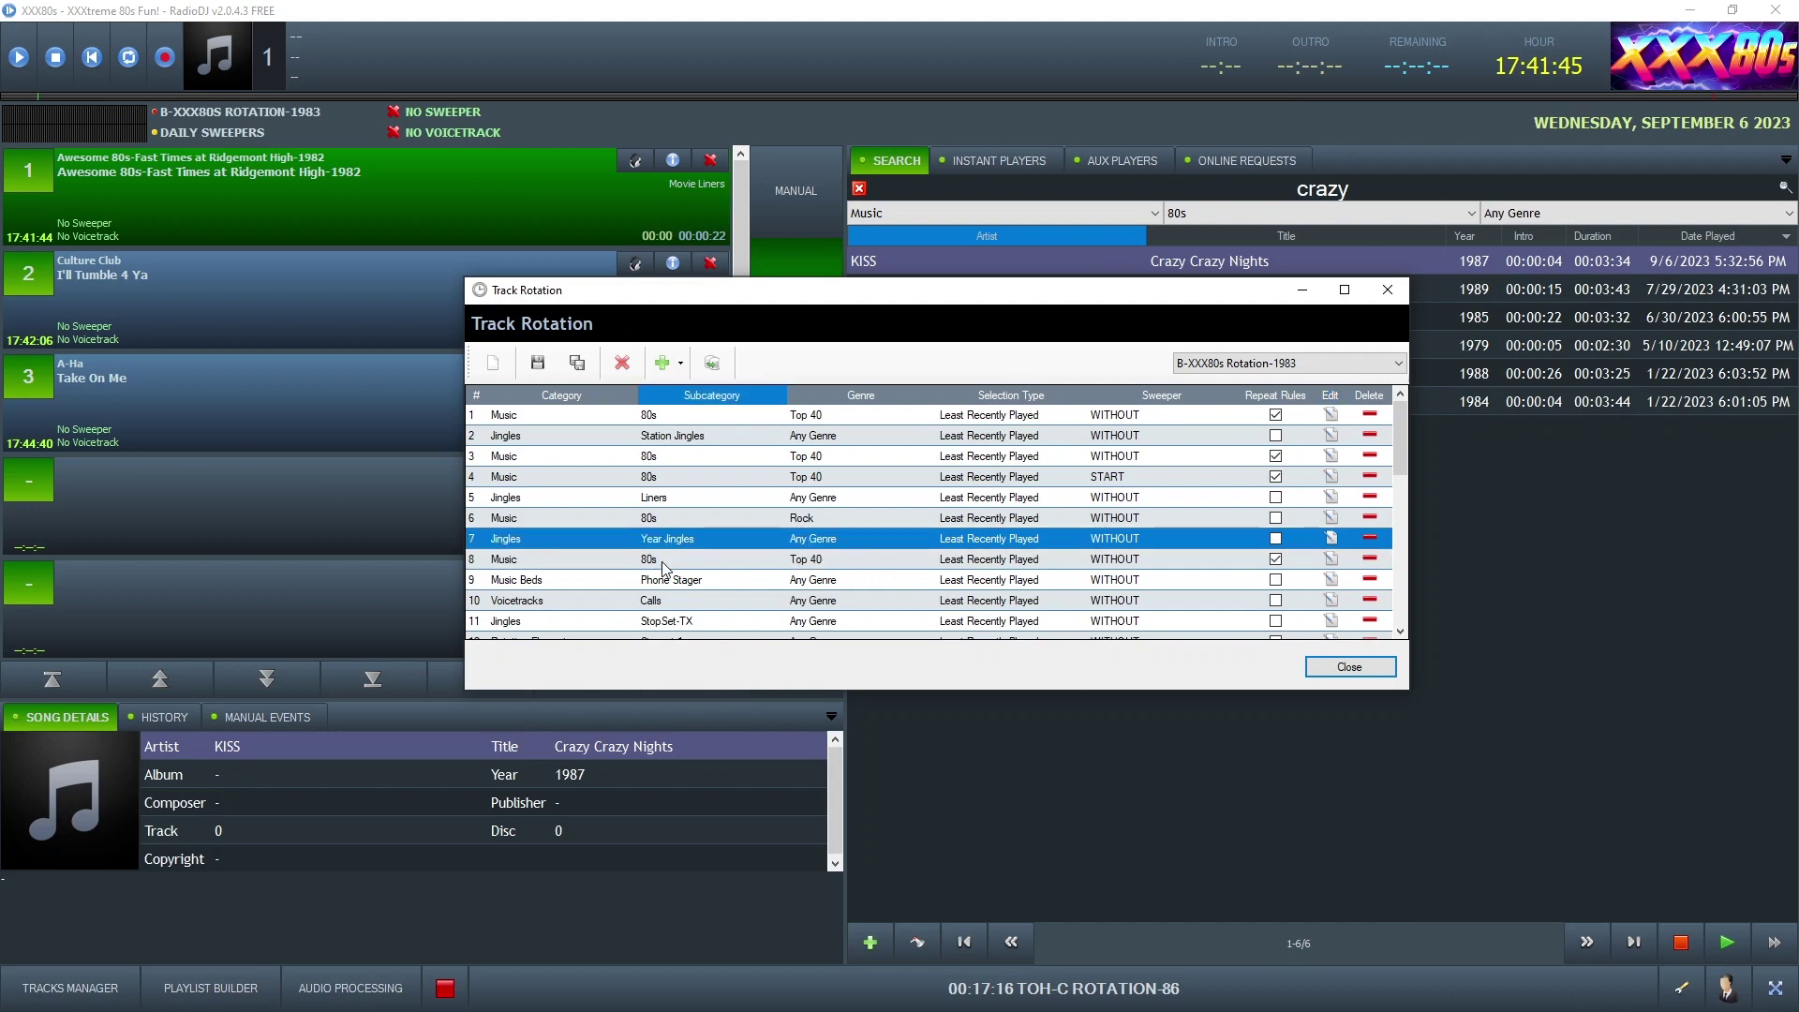
{"action": "left_click", "coordinate": [662, 559]}
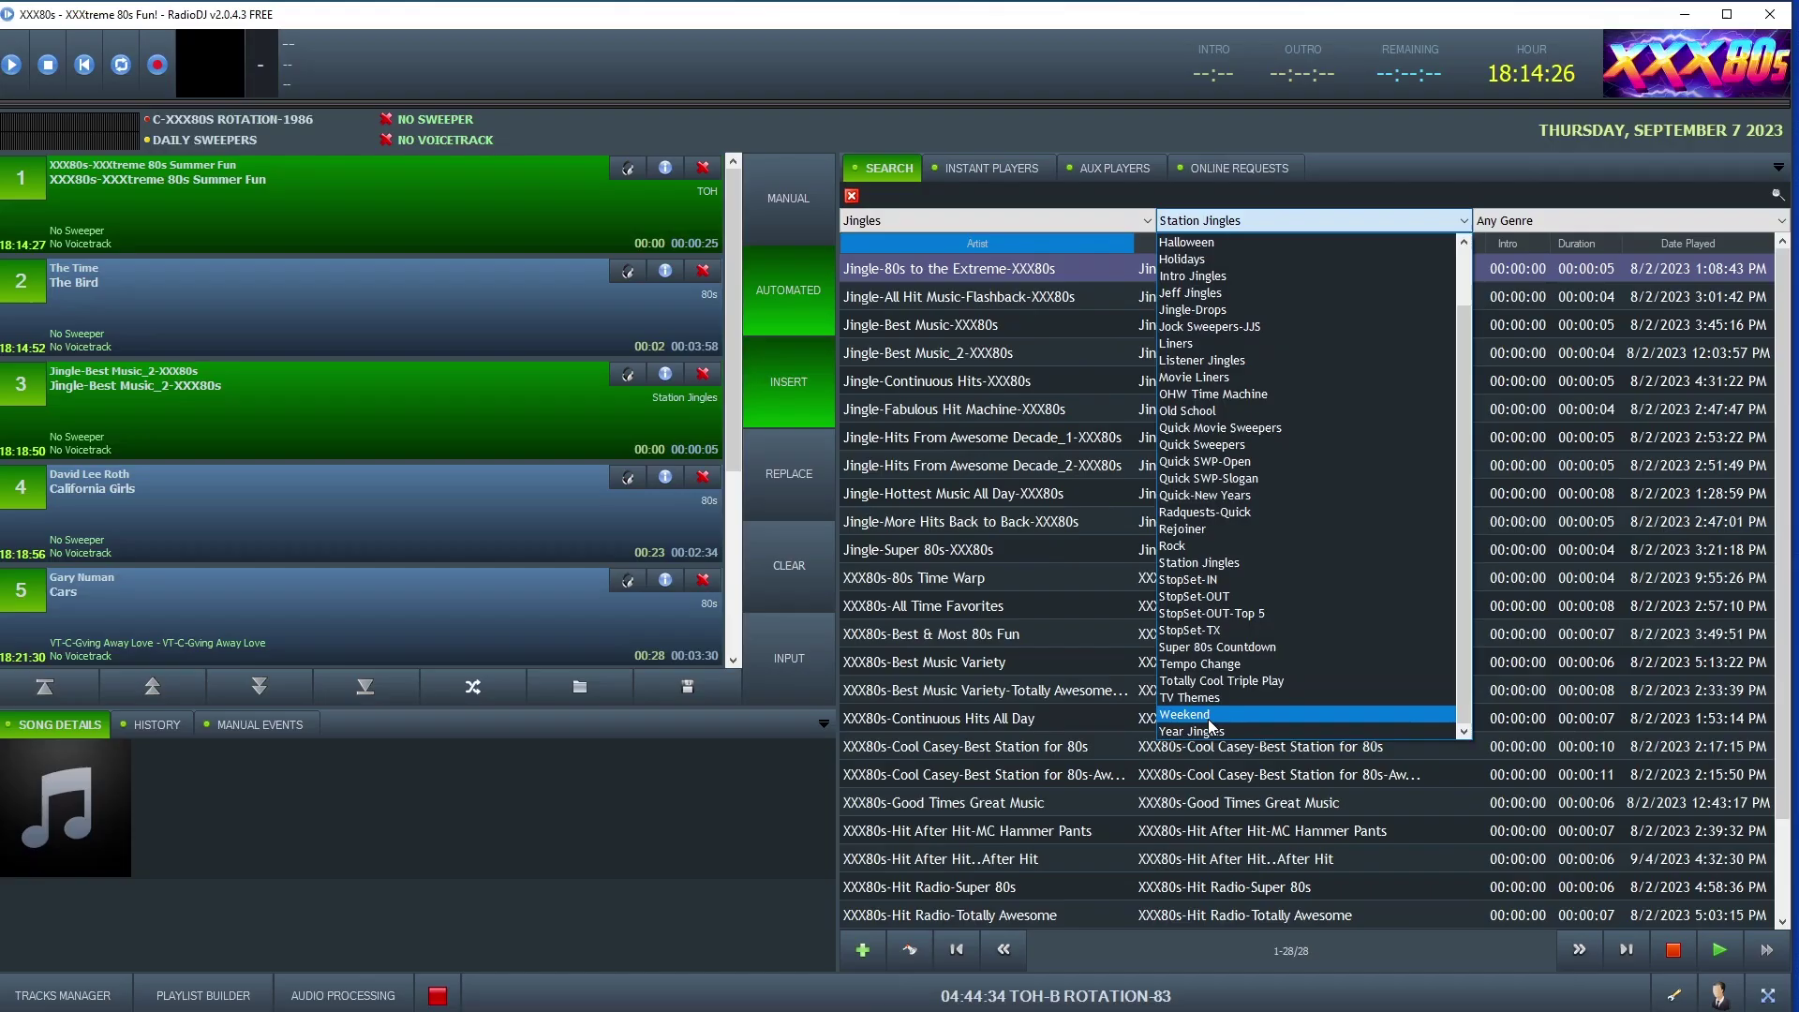
{"action": "left_click", "coordinate": [1205, 731]}
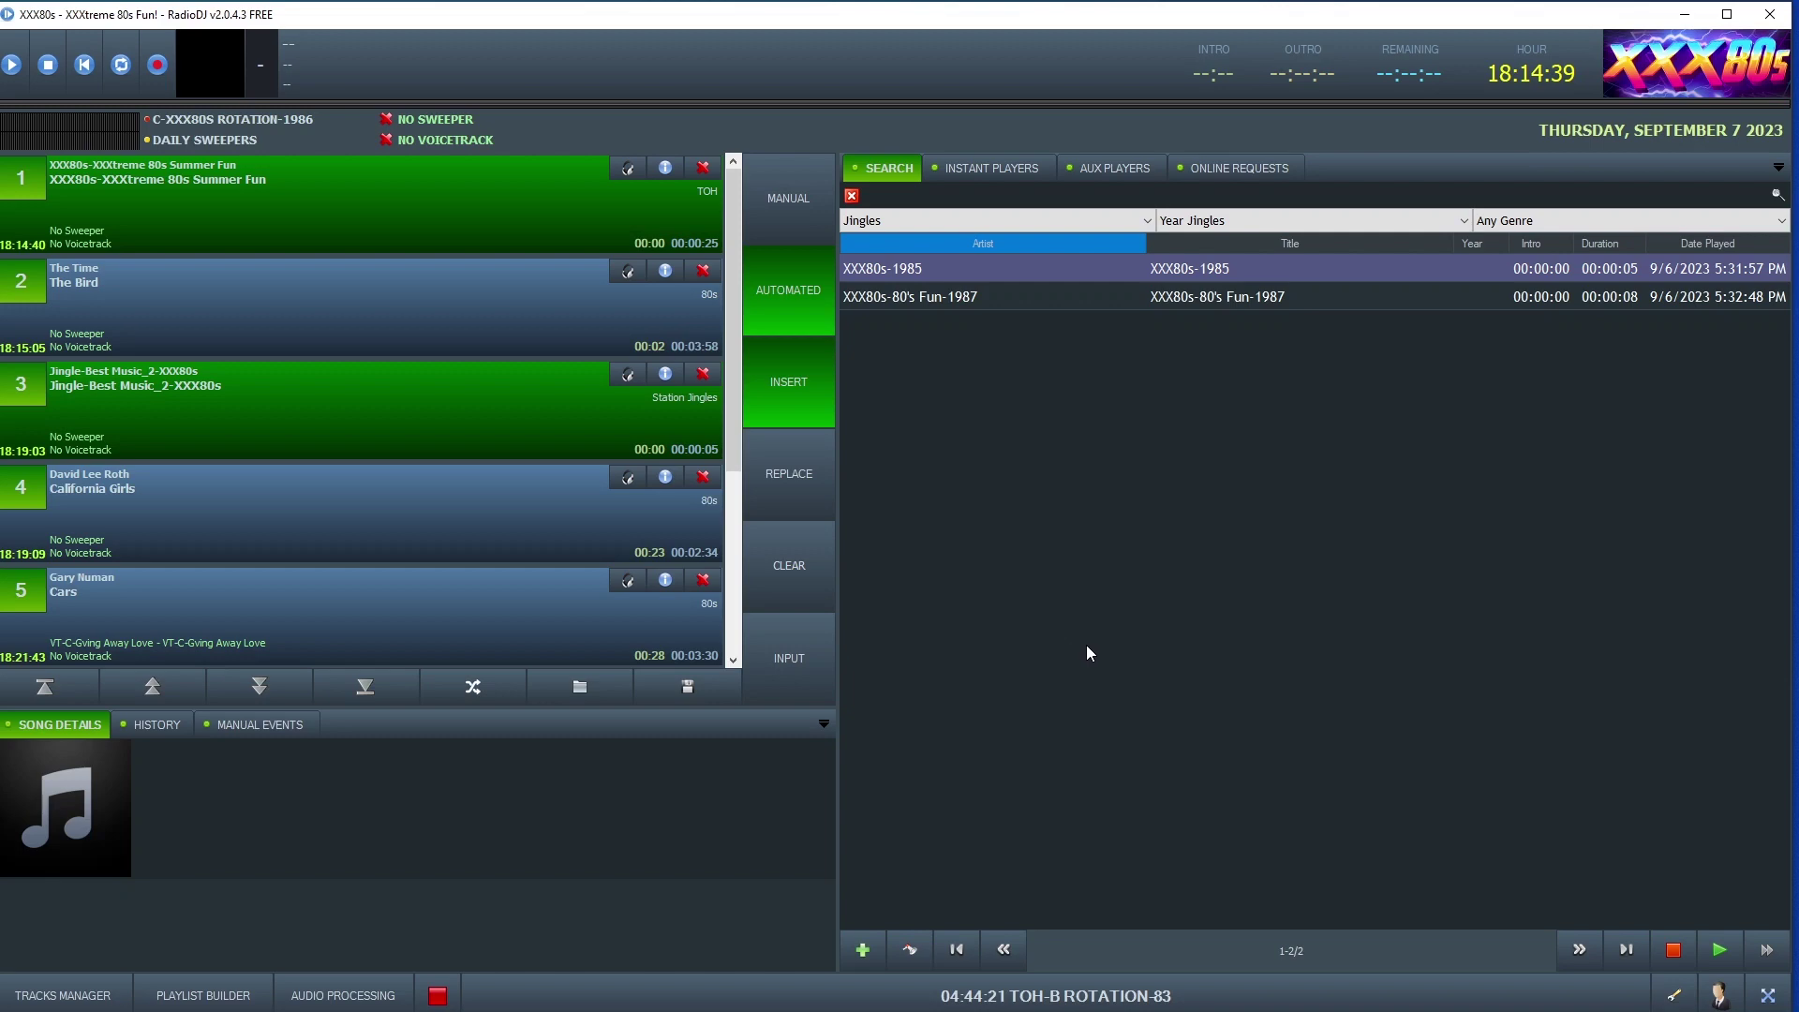
- Switch the track search subcategory from Year Jingles to Movie Liners, showing 24 jingles
{"action": "left_click", "coordinate": [1209, 225]}
{"action": "left_click", "coordinate": [1235, 427]}
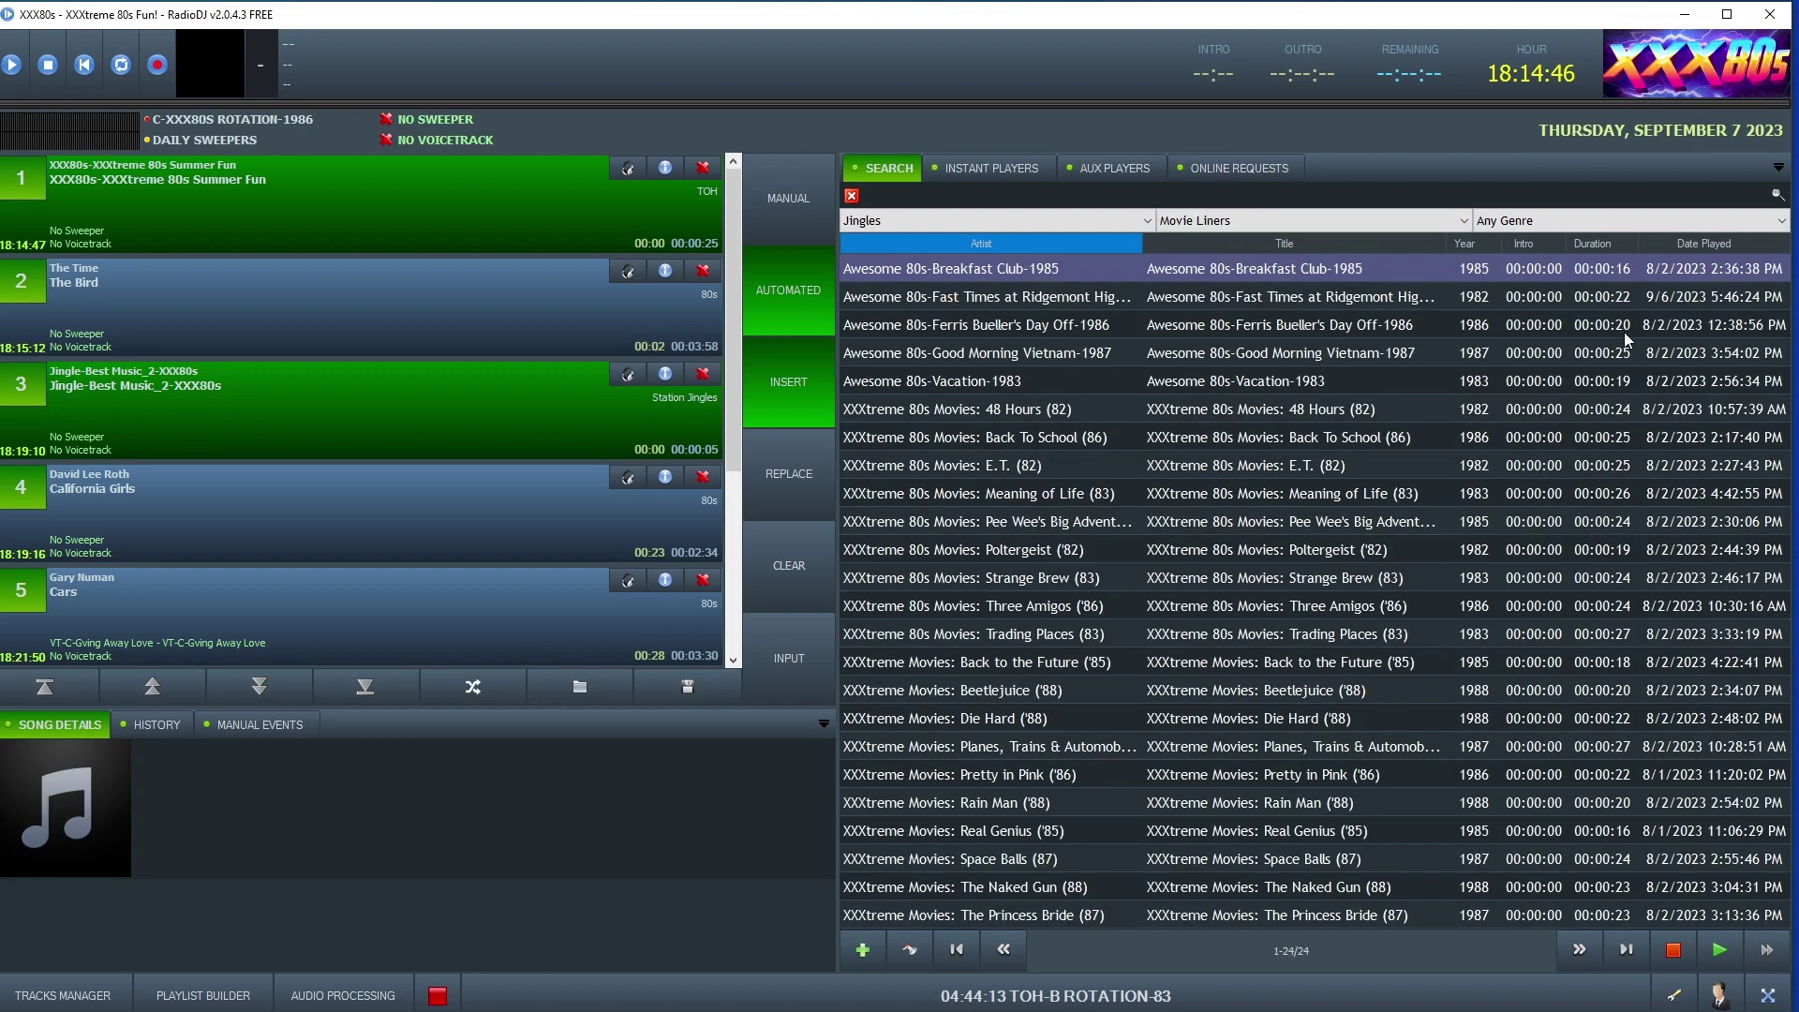